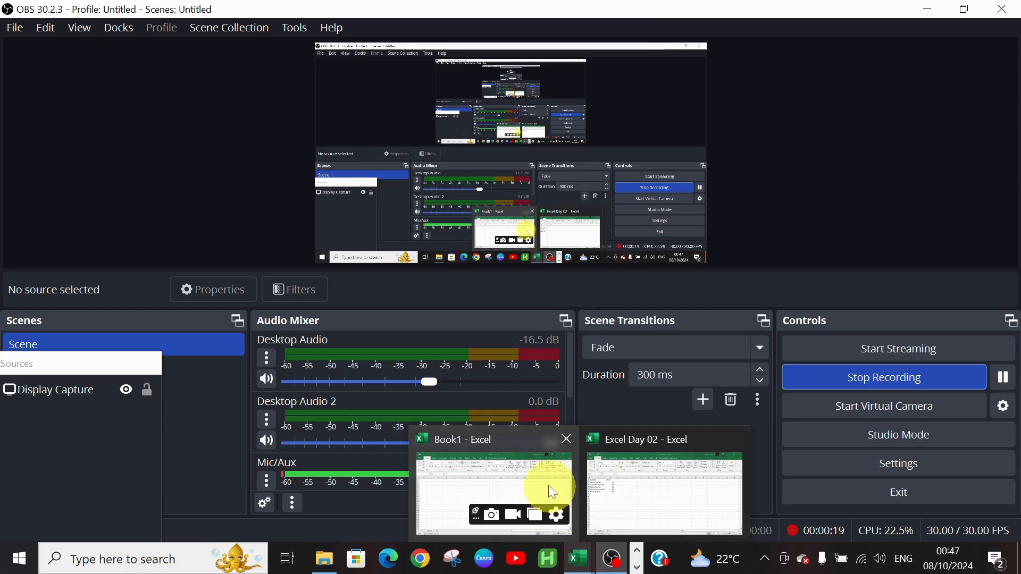
Switch to the Book1 workbook window
mouse_move(551, 487)
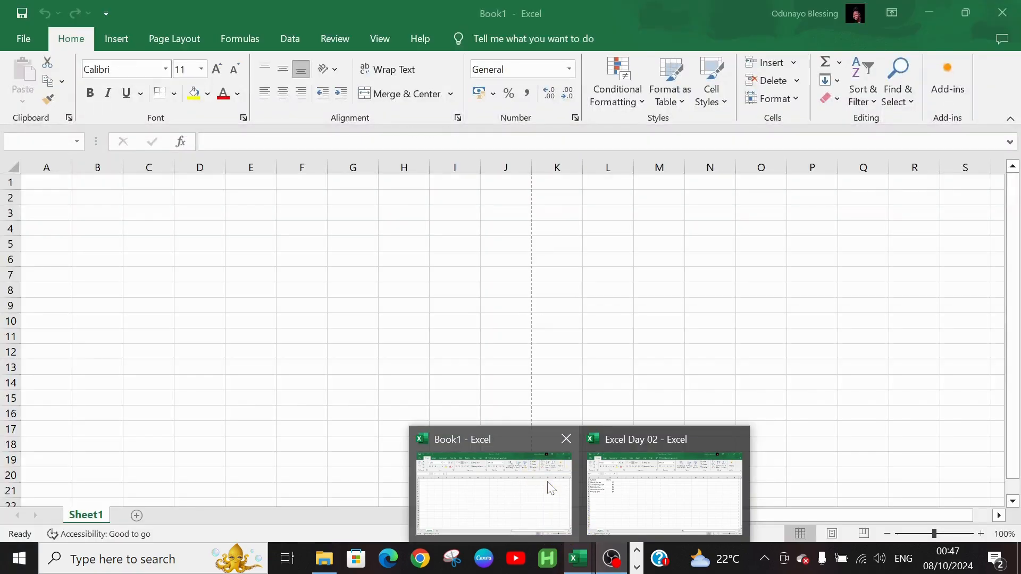
left_click(551, 487)
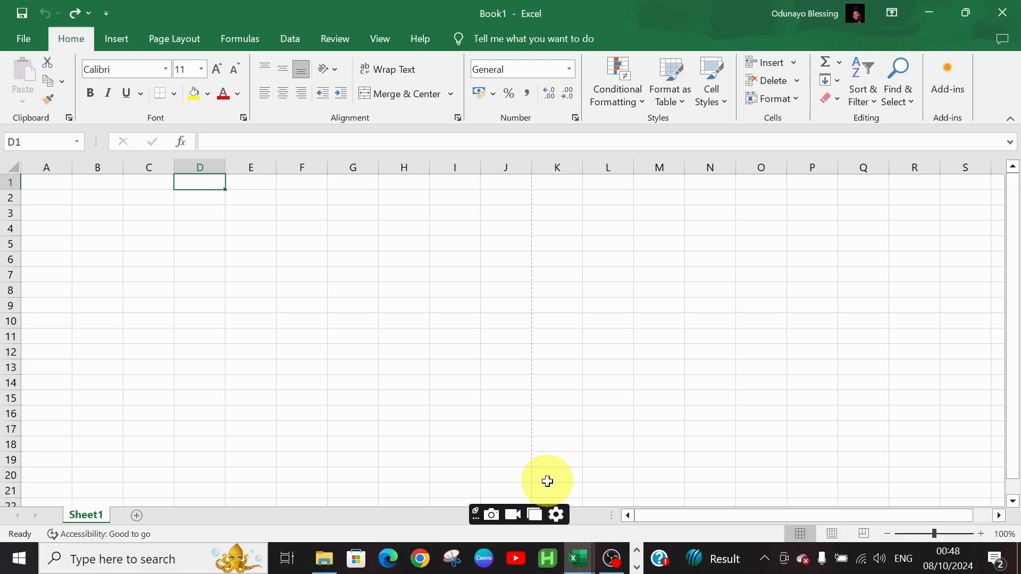
left_click(22, 40)
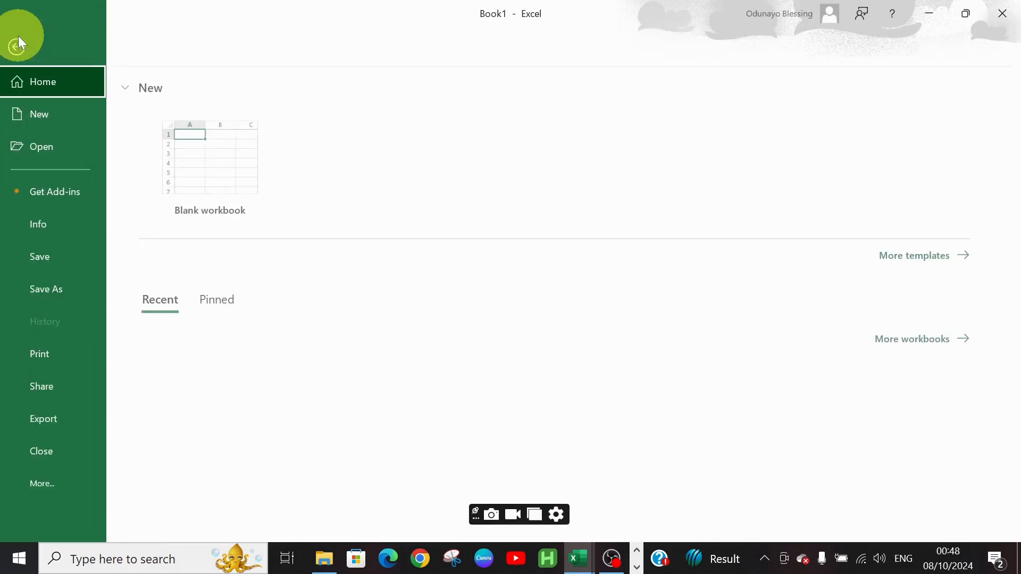
left_click(60, 151)
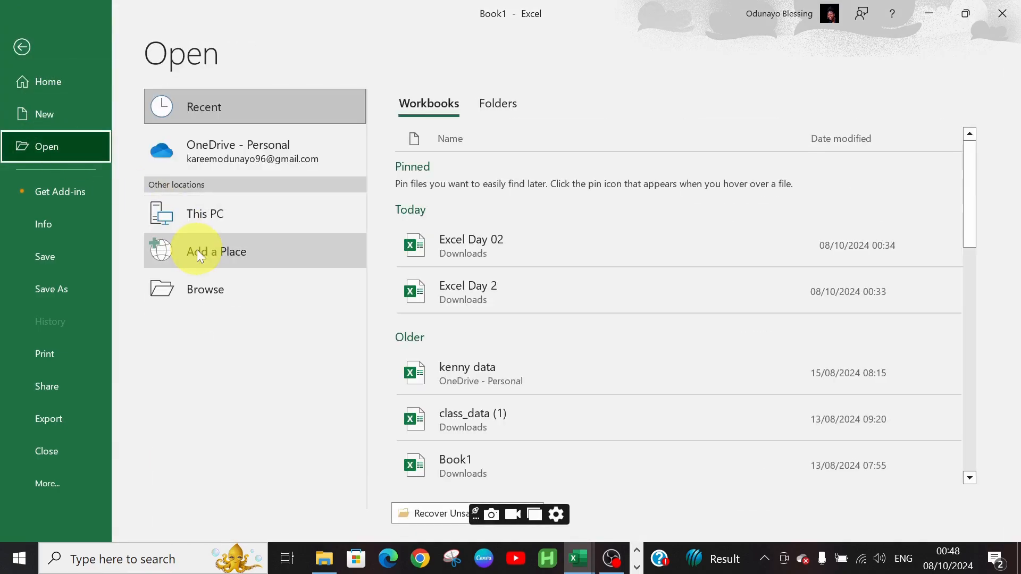
left_click(31, 53)
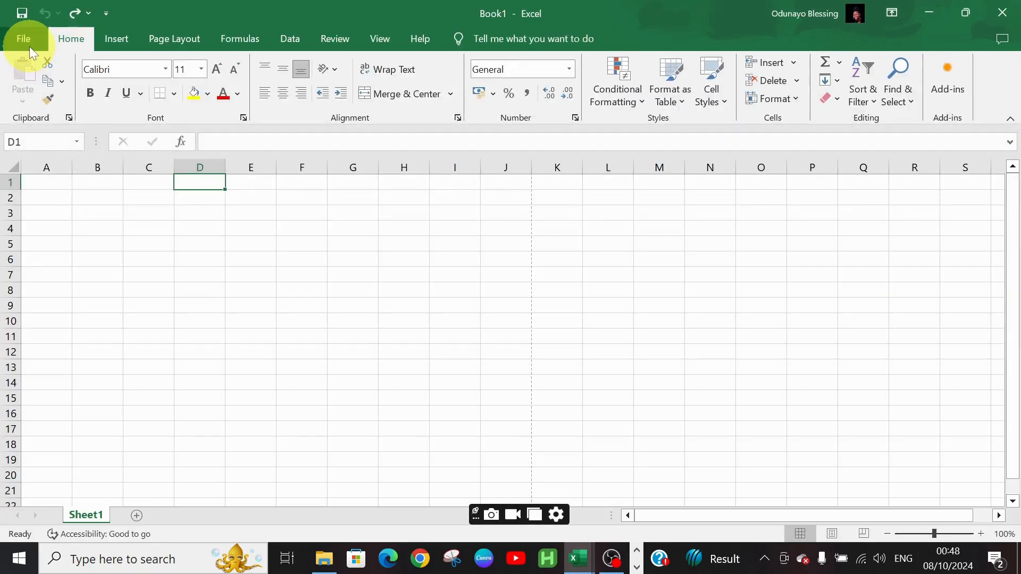
Create a new blank workbook, then close it to return to Book1
left_click(30, 46)
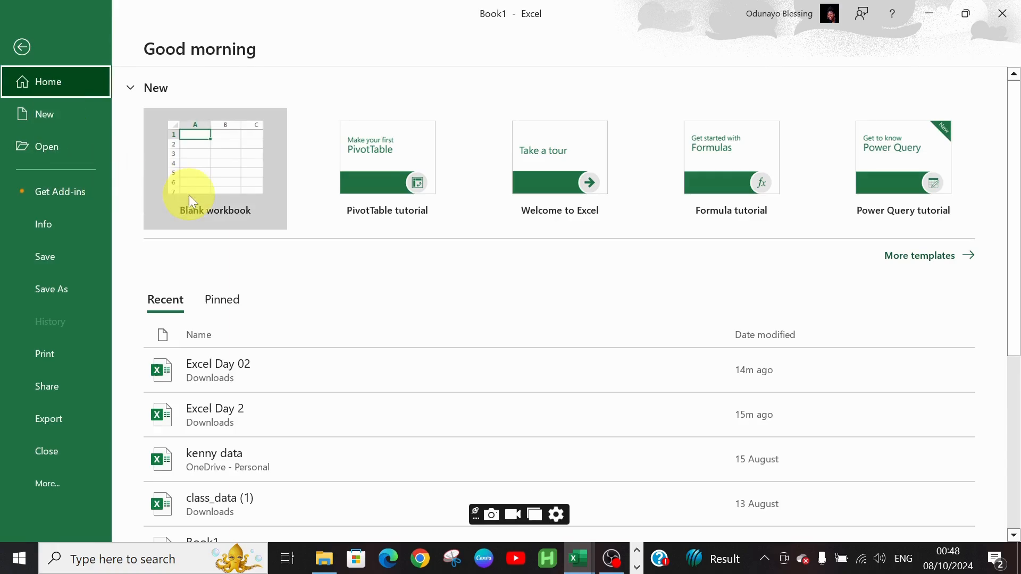
left_click(221, 183)
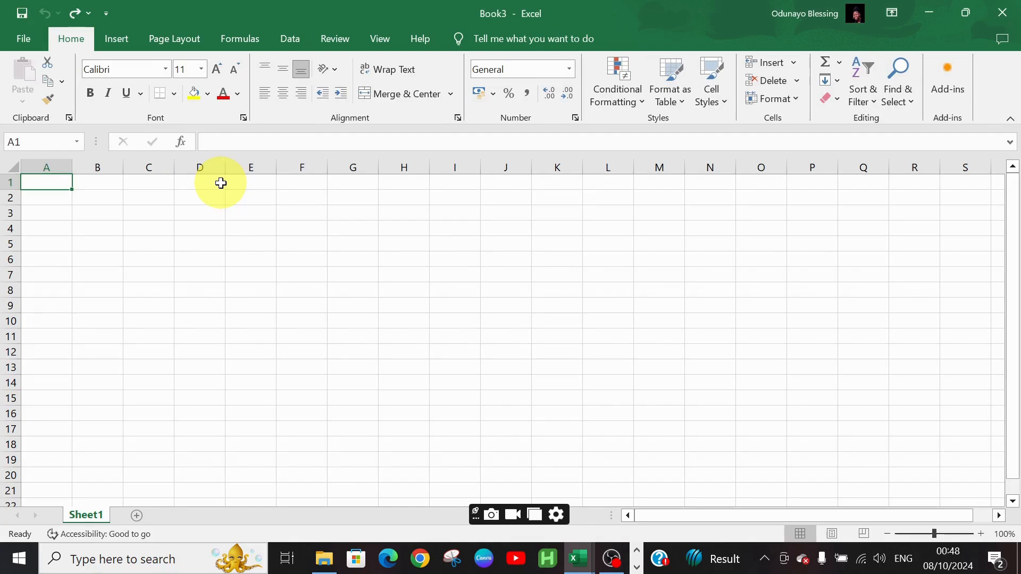
key("ctrl+n")
left_click(1005, 13)
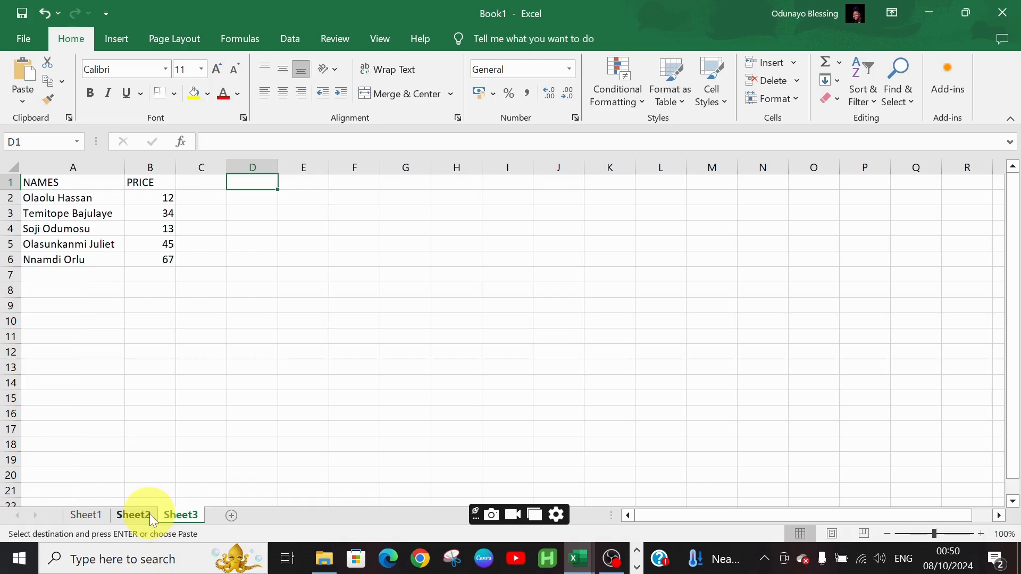
On Sheet2, enter the column headers FOOD in A1 and PRICE in B1
left_click(149, 515)
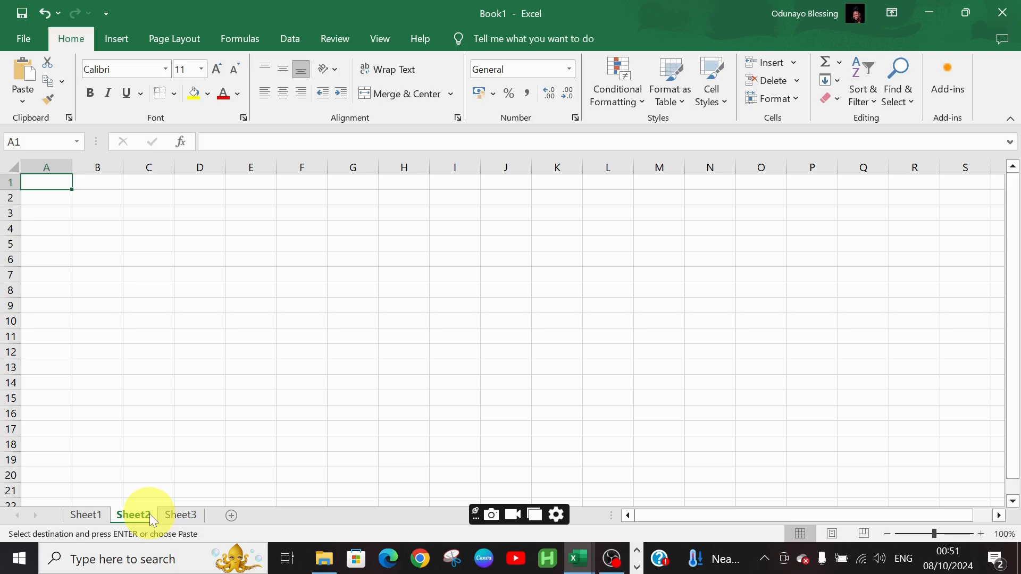
type("foo")
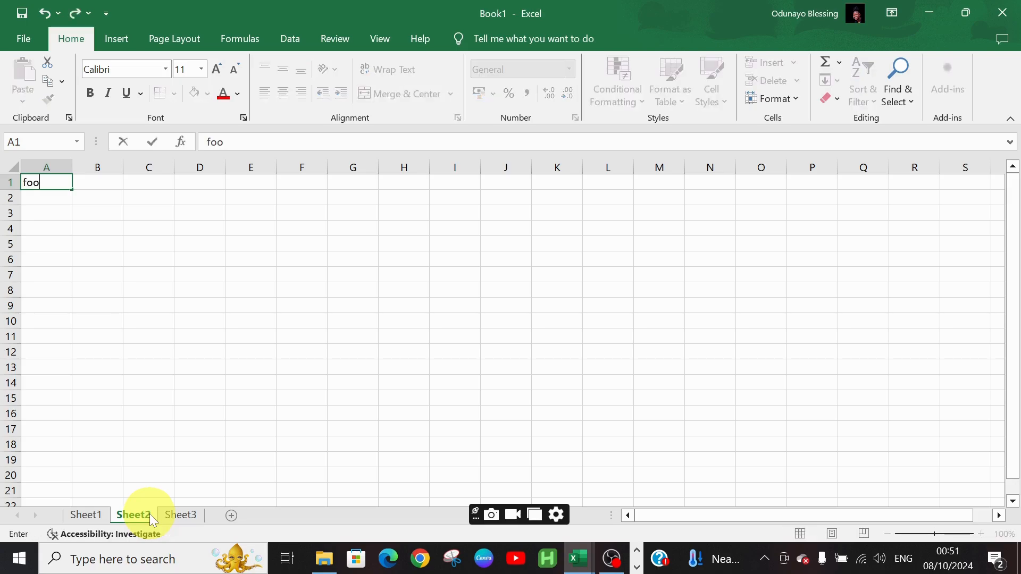
type("d")
key("Tab")
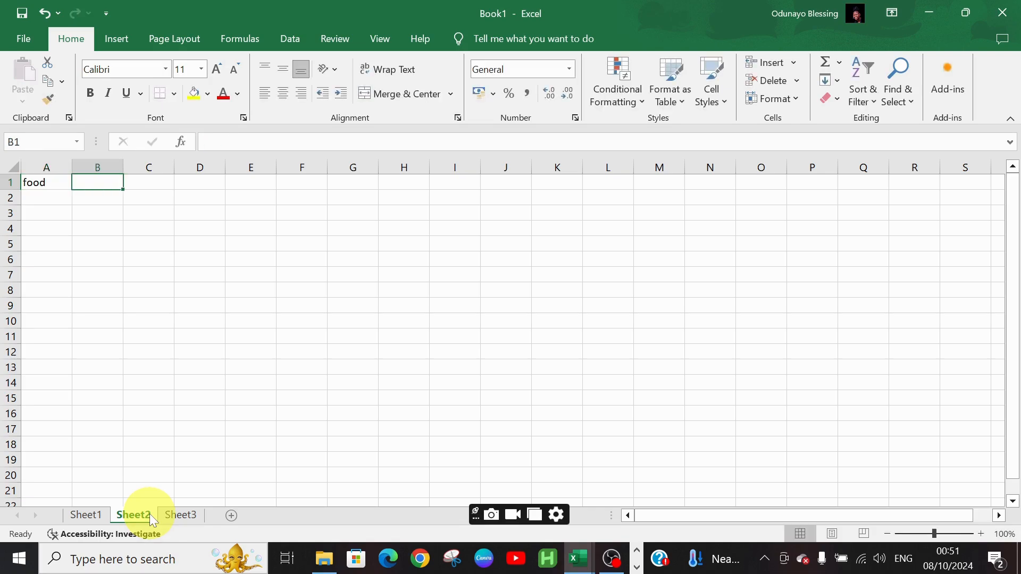
key("Left")
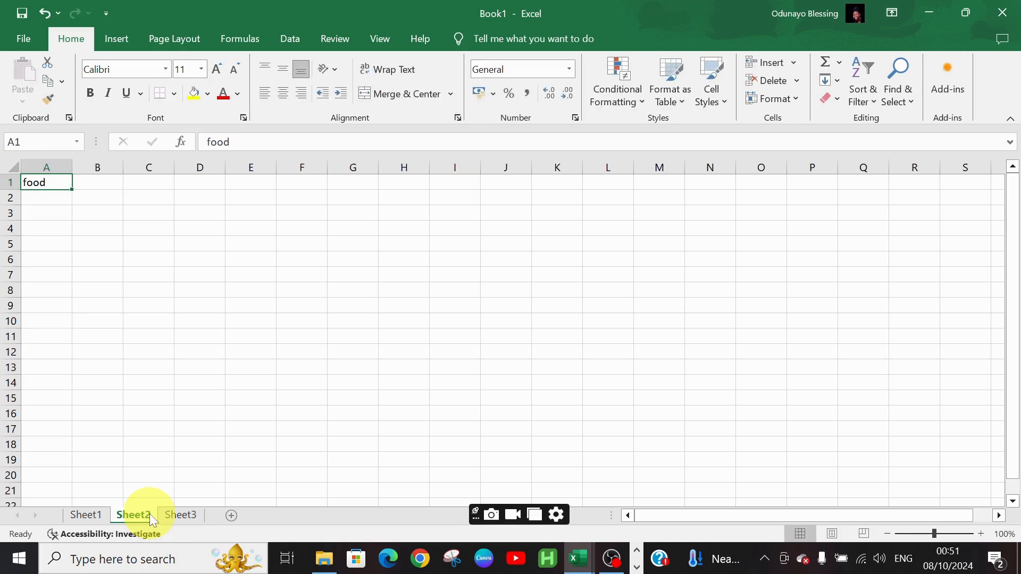
type("FOOD")
key("Tab")
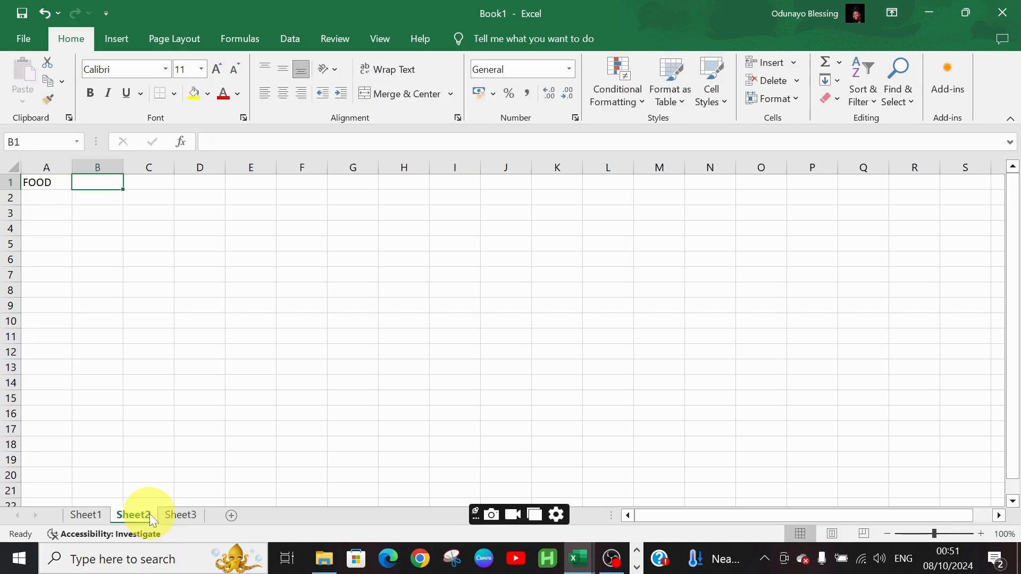
type("PRICE")
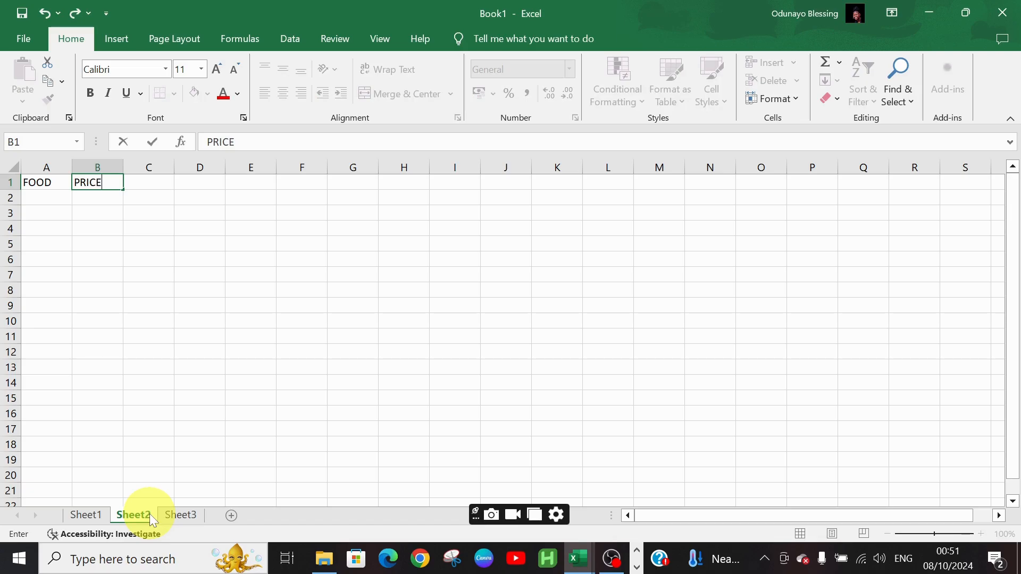
key("Return")
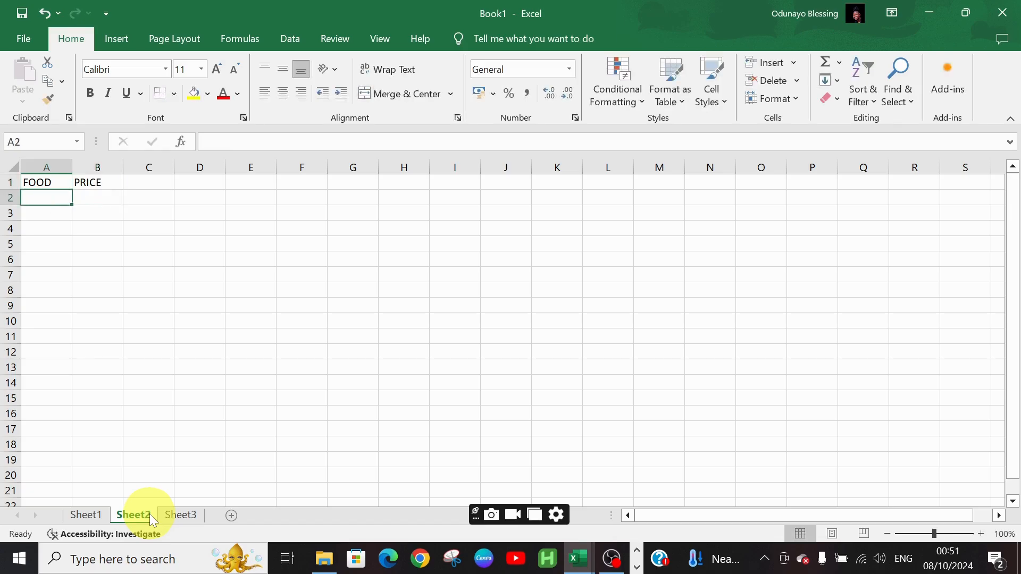
Enter BREAD priced 1500 and RICE priced 4000 in rows 2 and 3
type("BREAD")
key("Tab")
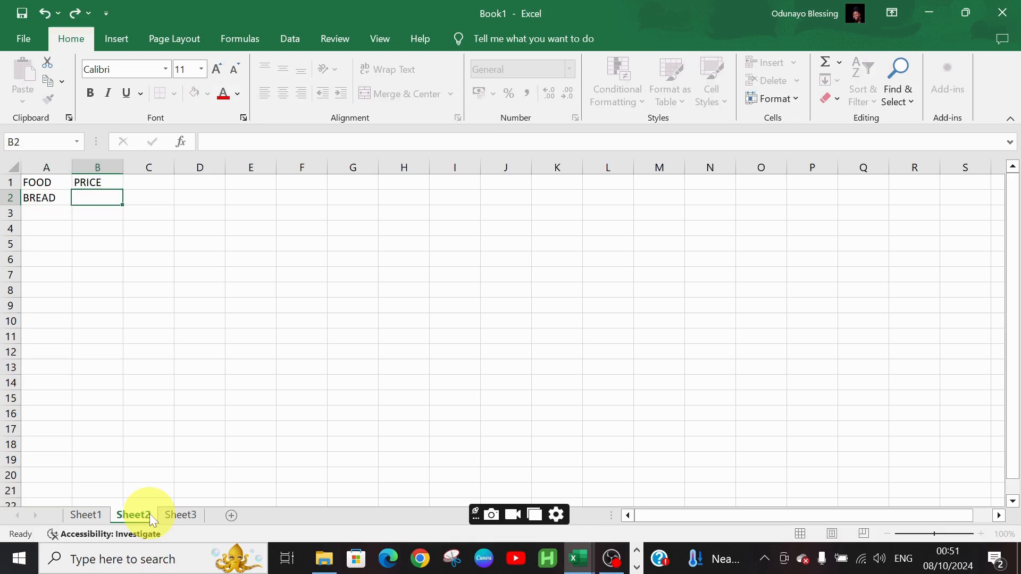
type("1500")
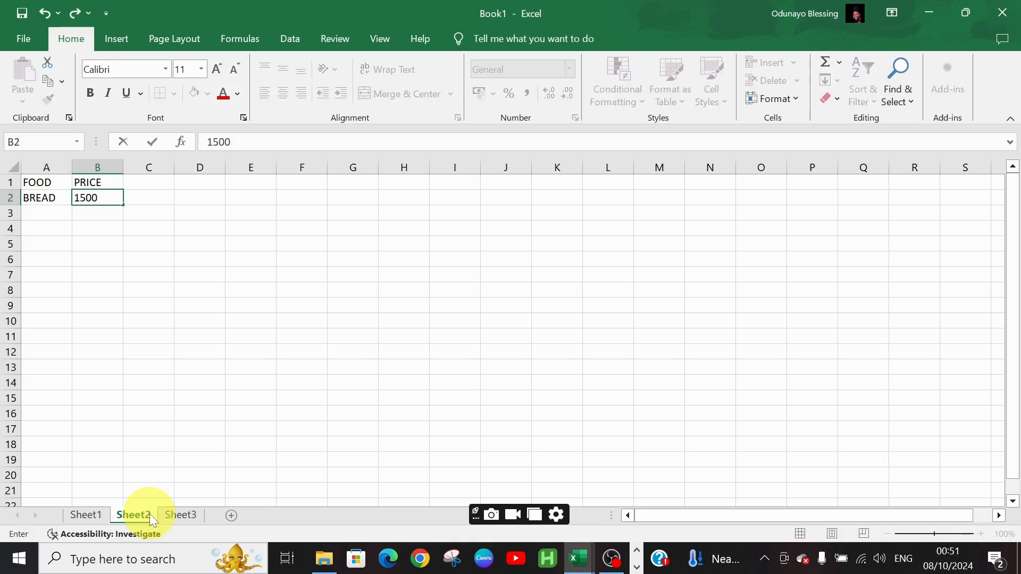
key("Return")
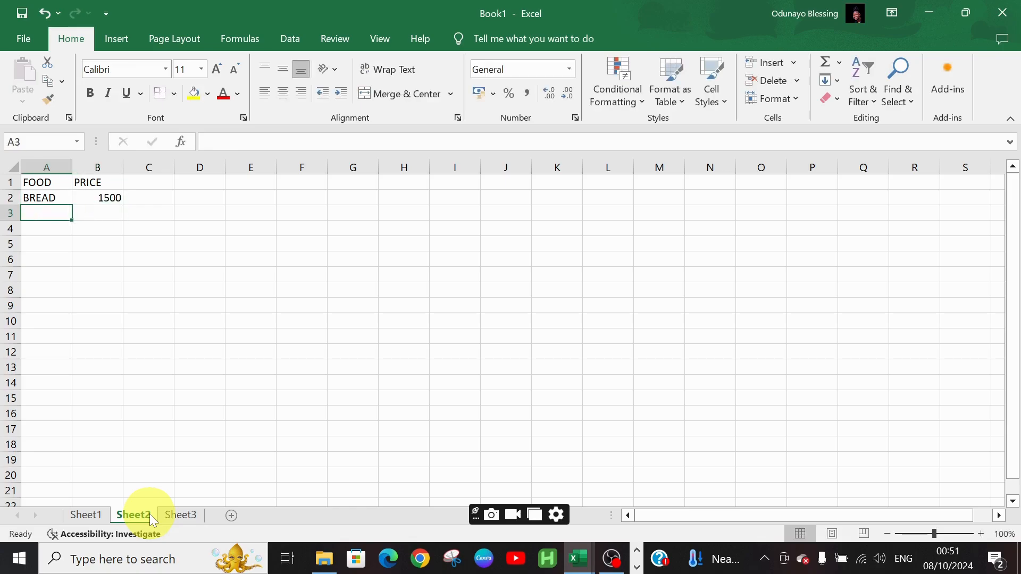
type("RICE")
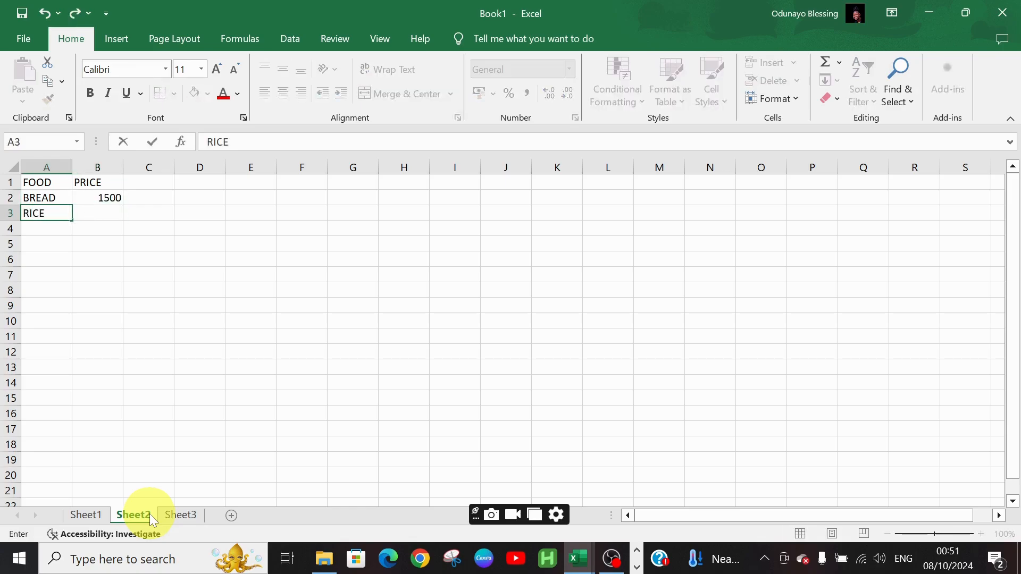
key("Tab")
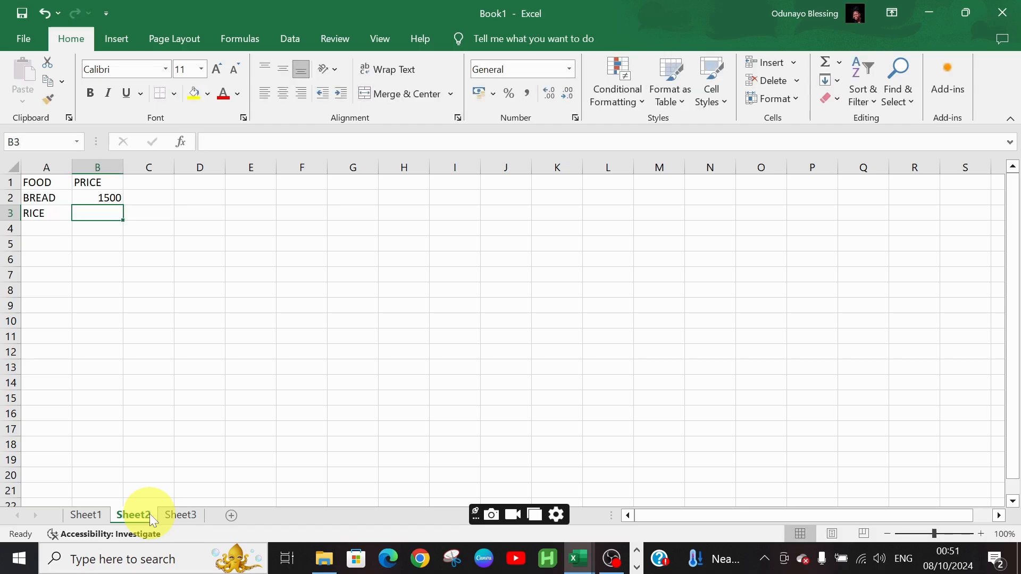
type("4000")
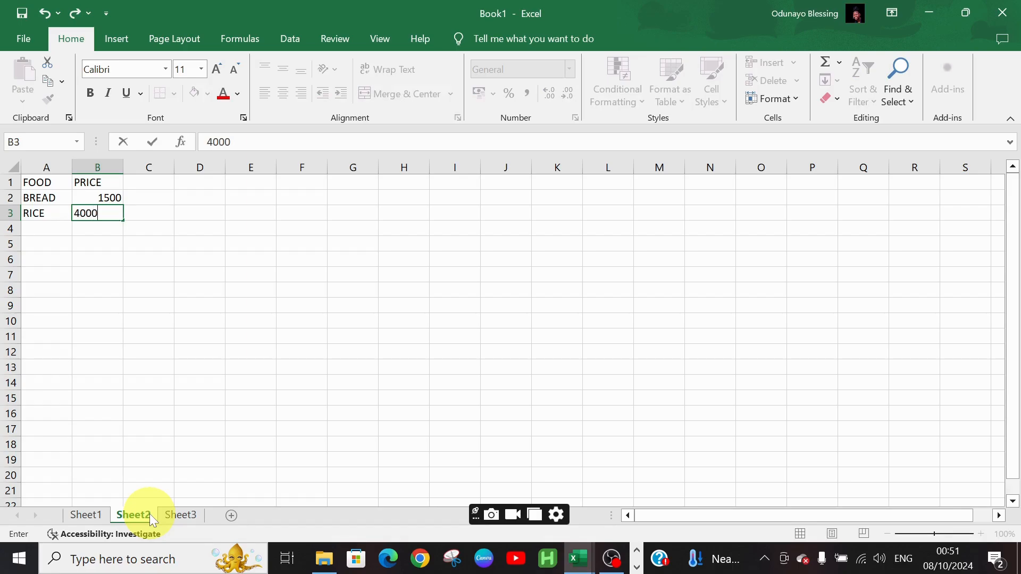
key("Return")
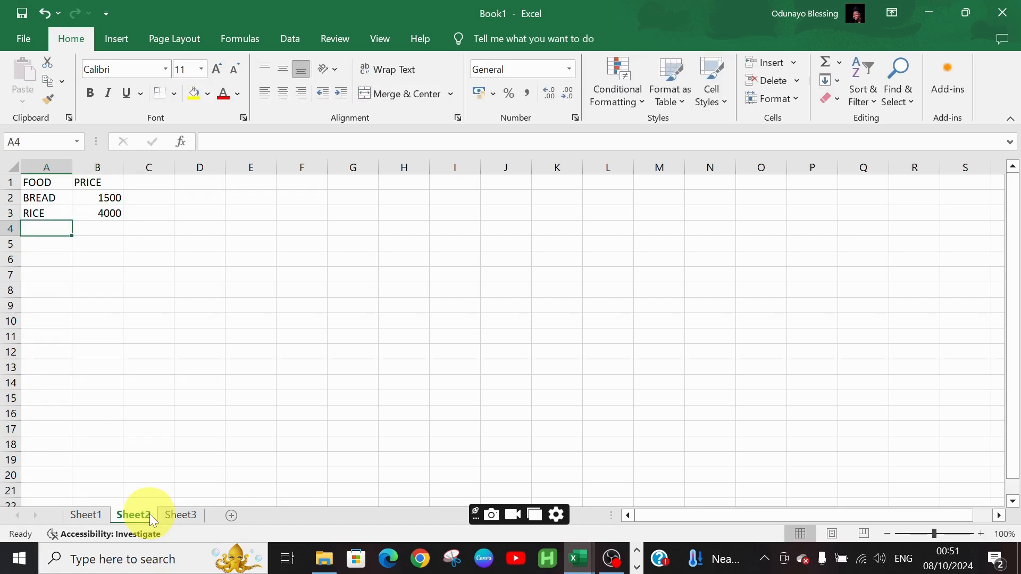
Enter BEANS priced 4500 and SPAGHETTI priced 1300 in rows 4 and 5
type("BEA")
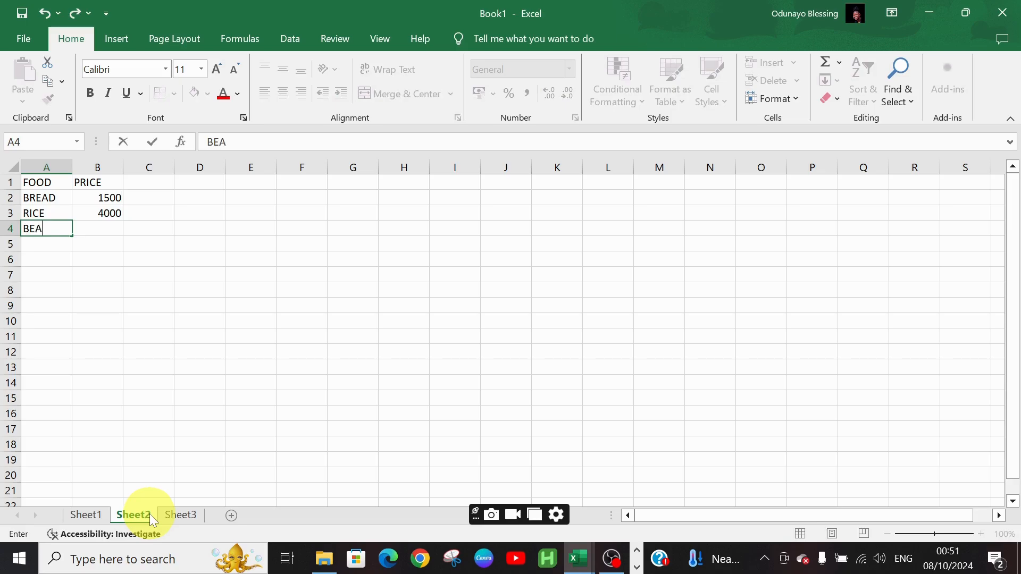
type("NS")
key("Tab")
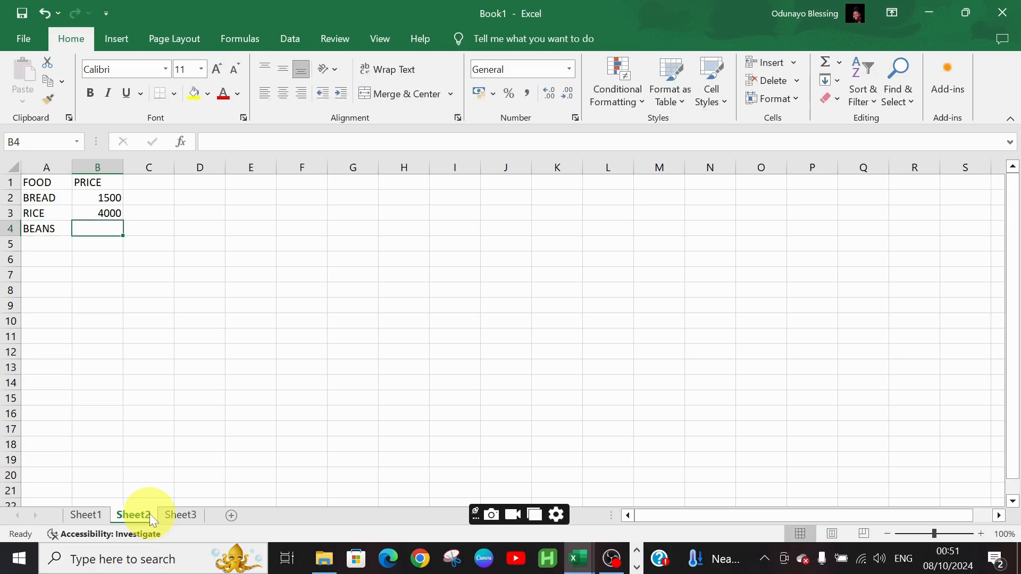
type("4500")
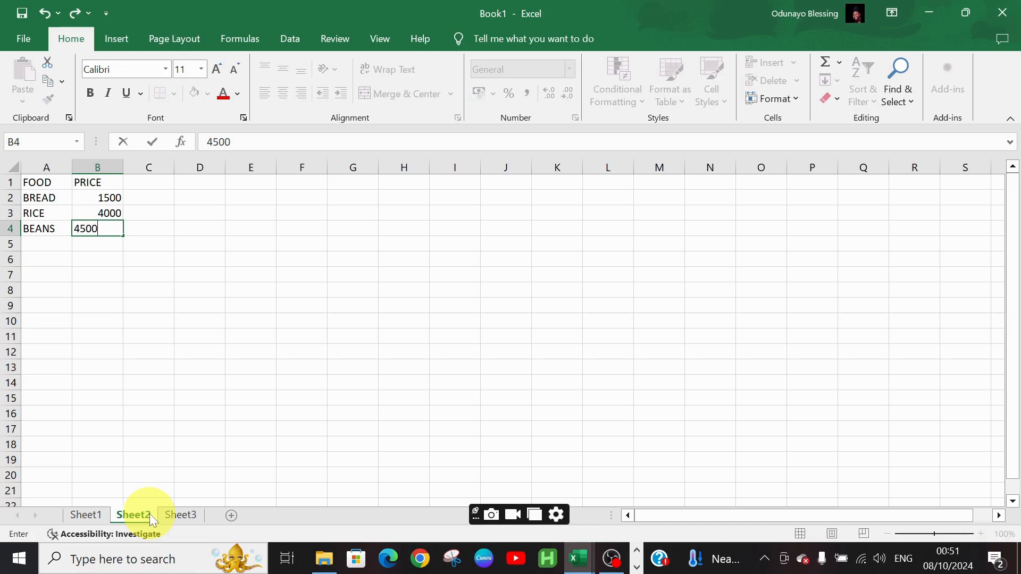
key("Return")
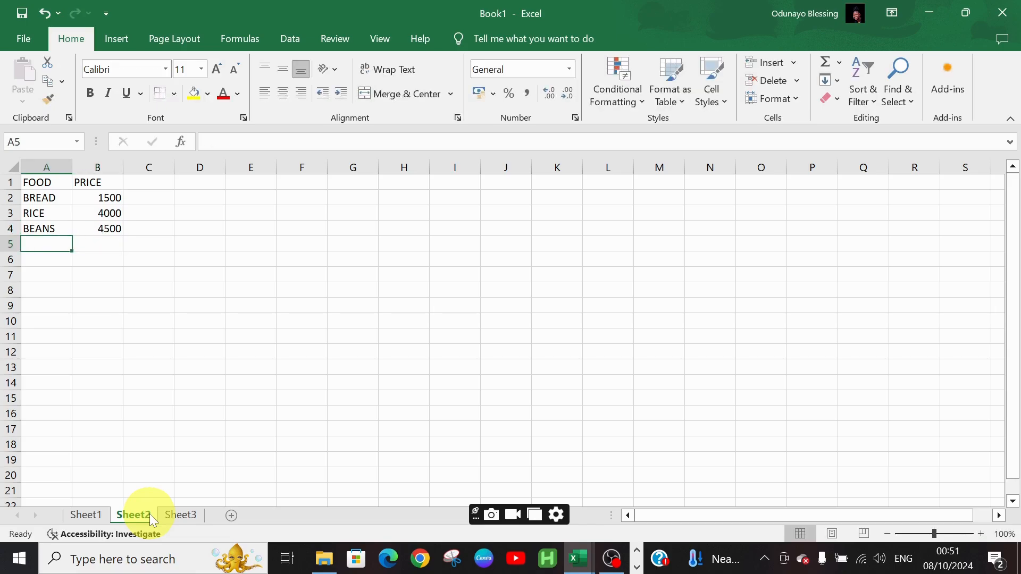
type("SPA")
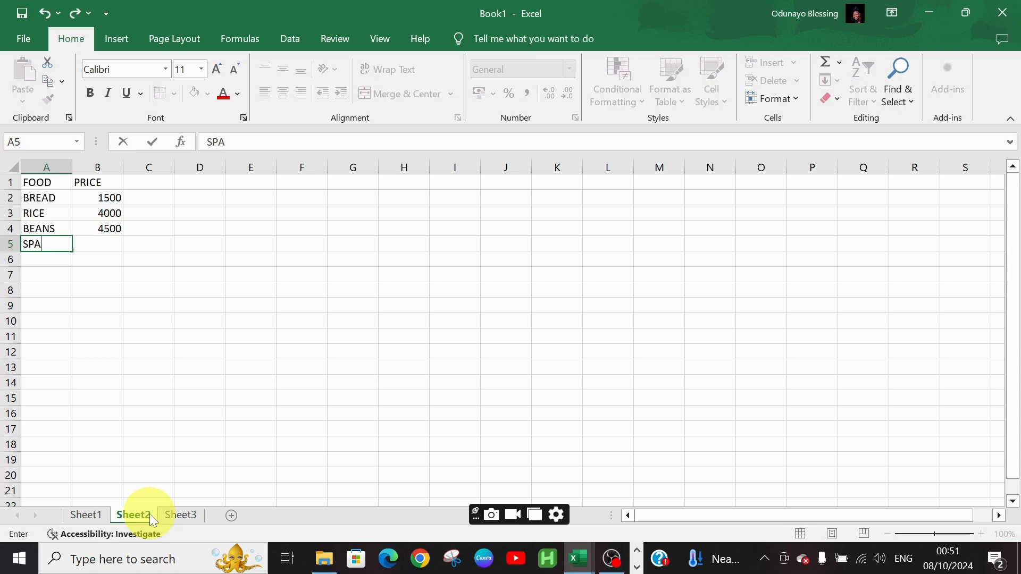
type("GHETTI")
key("Tab")
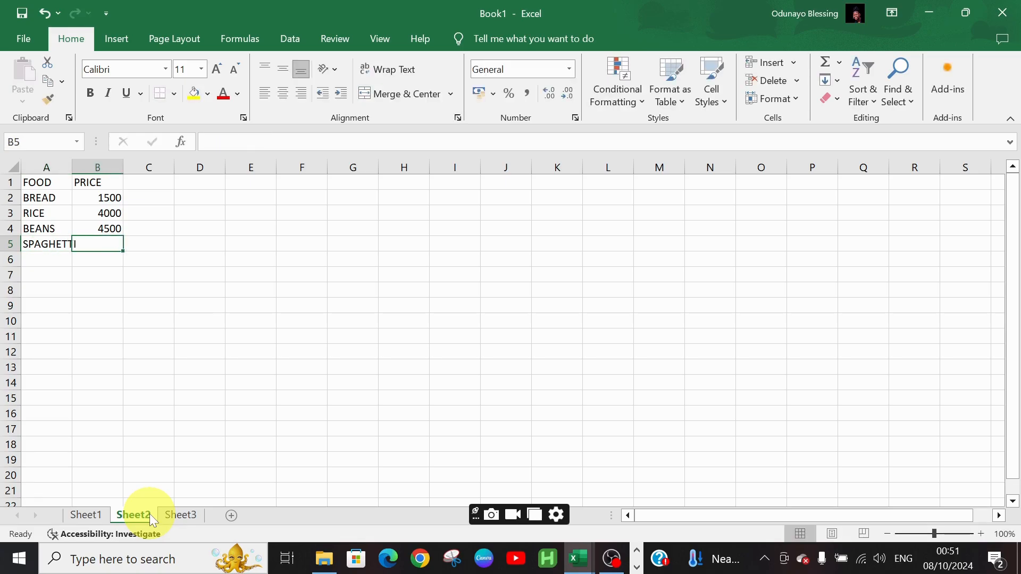
type("1300")
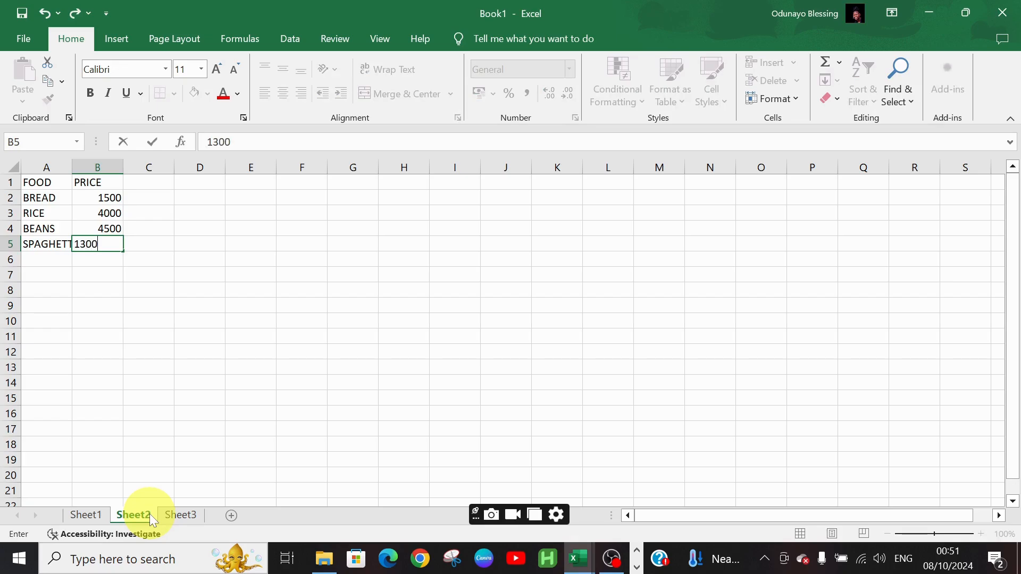
key("Return")
key("Left")
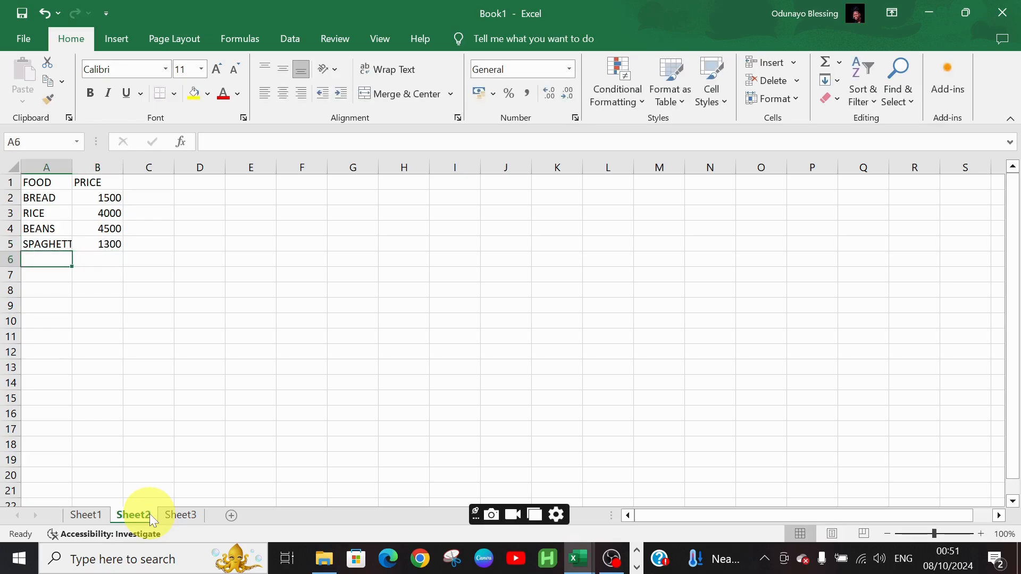
Enter GROUNDNUT OIL priced 3500 and PALM OIL priced 2500 in rows 6 and 7
type("GROU")
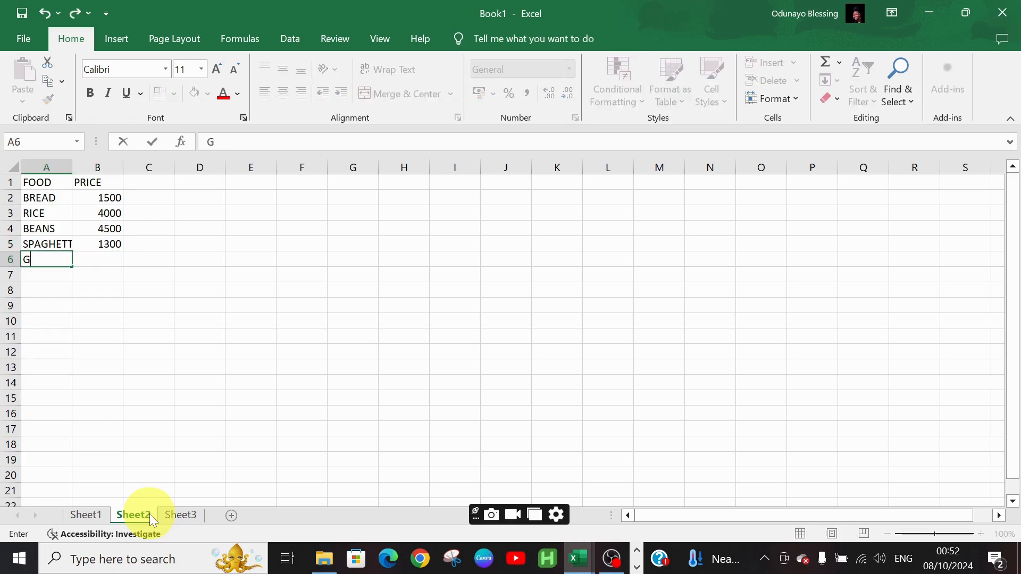
type("D")
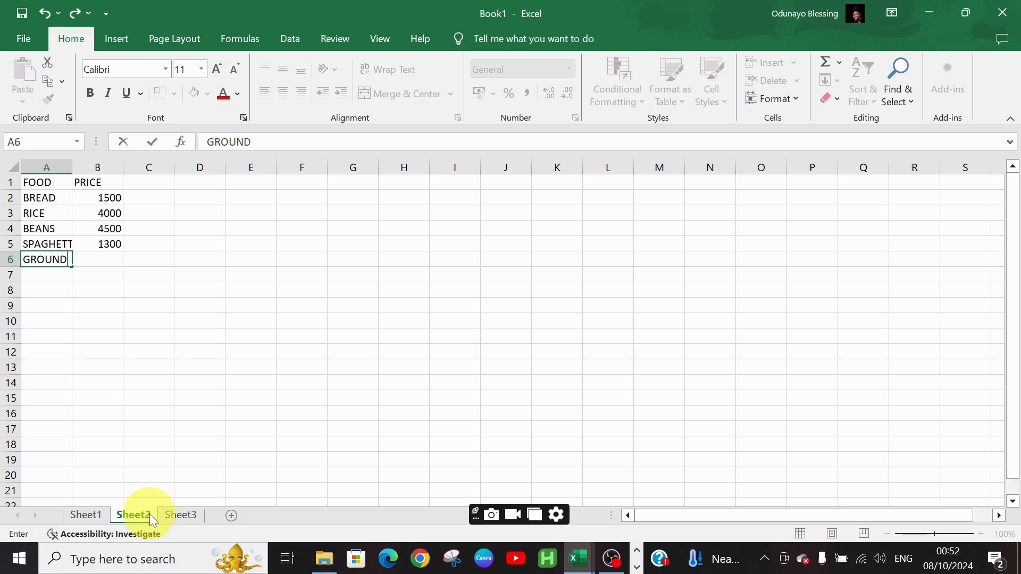
type("NUT OIL")
key("Tab")
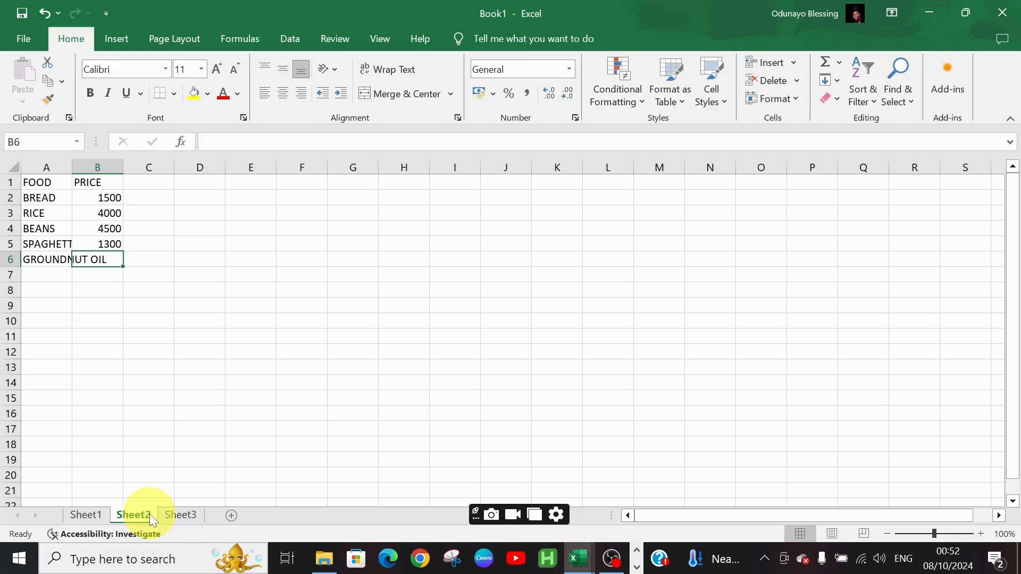
type("3500")
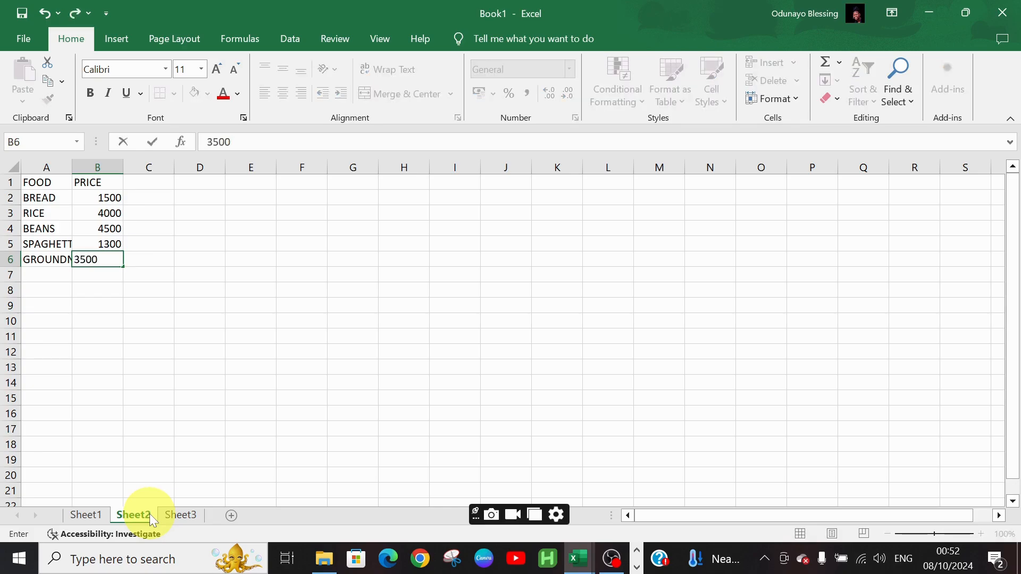
key("Return")
type("P")
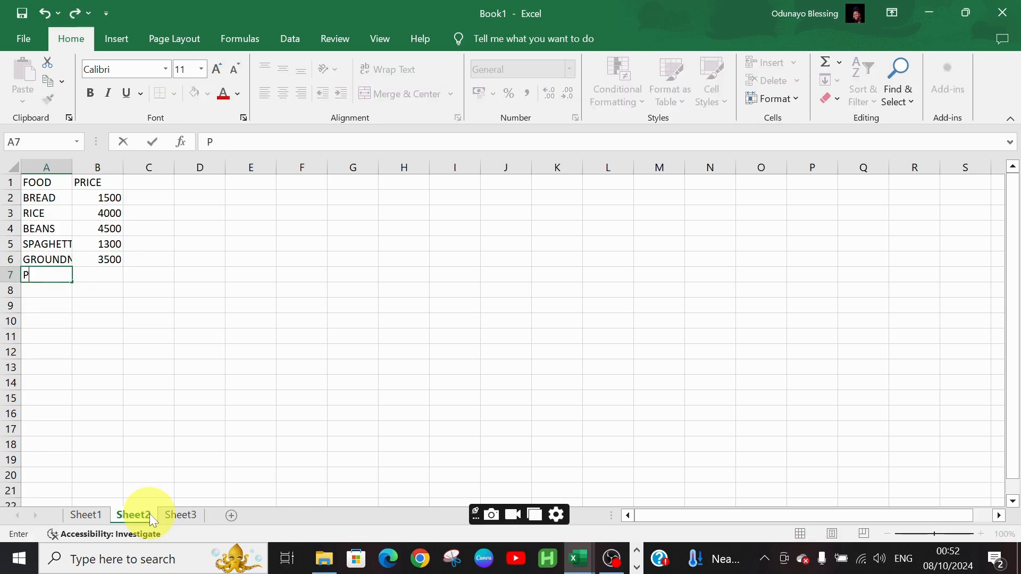
type("ALM OIL")
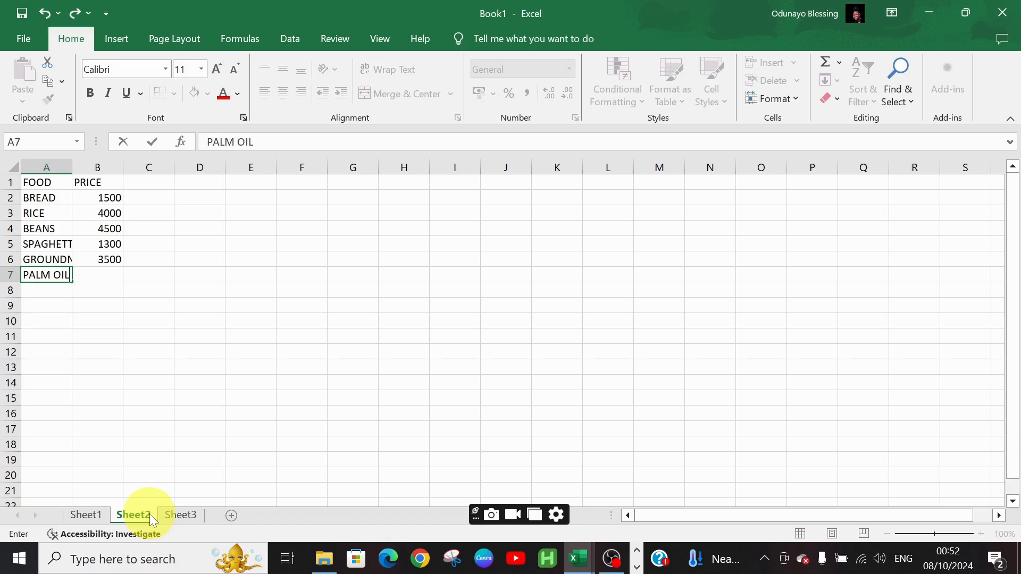
key("Tab")
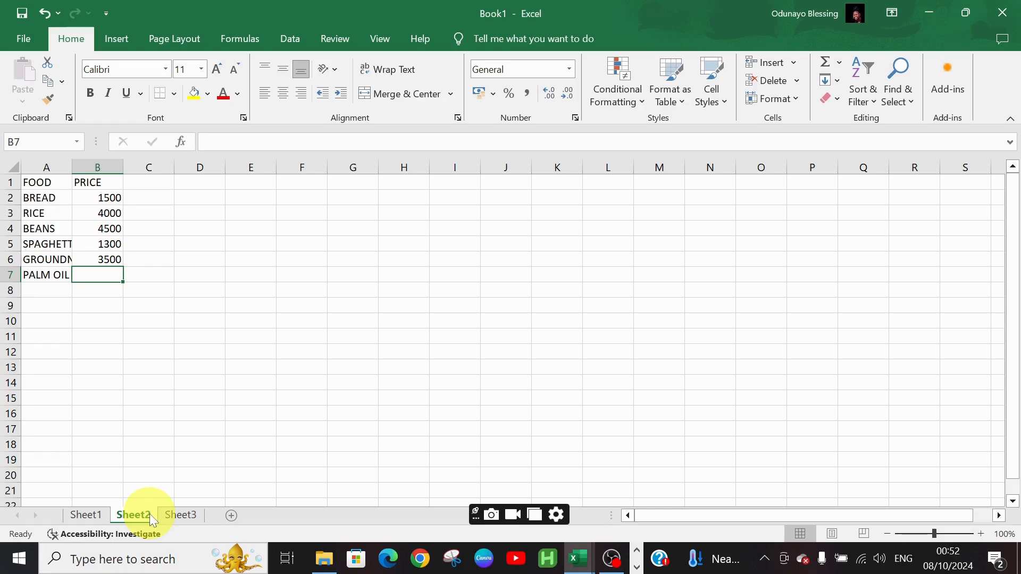
type("2500")
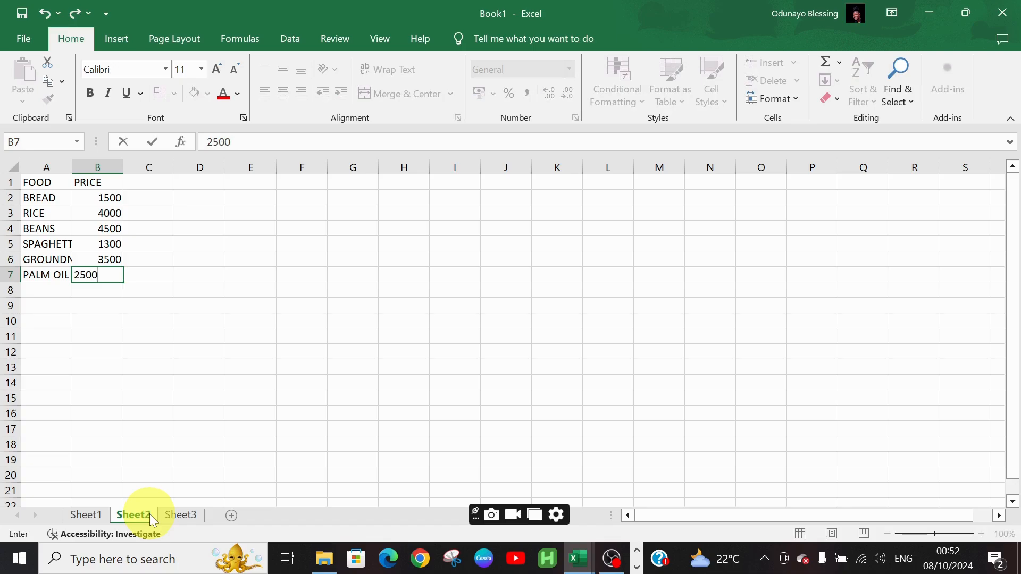
key("Return")
Look over the contents of Sheet3 and return to Sheet2
key("Up")
key("Up")
key("Up")
key("Up")
key("Up")
key("Up")
key("Up")
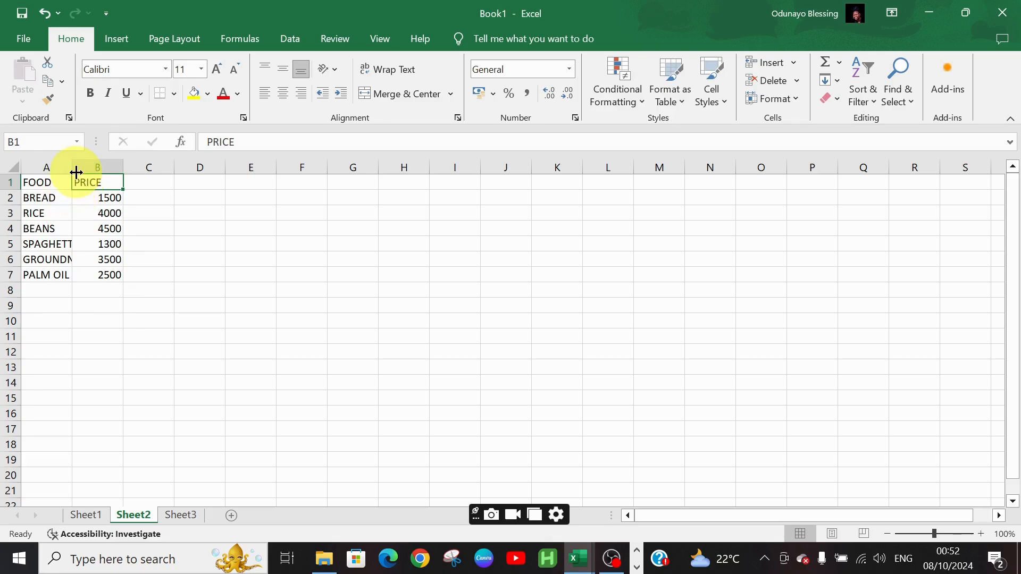
left_click(183, 516)
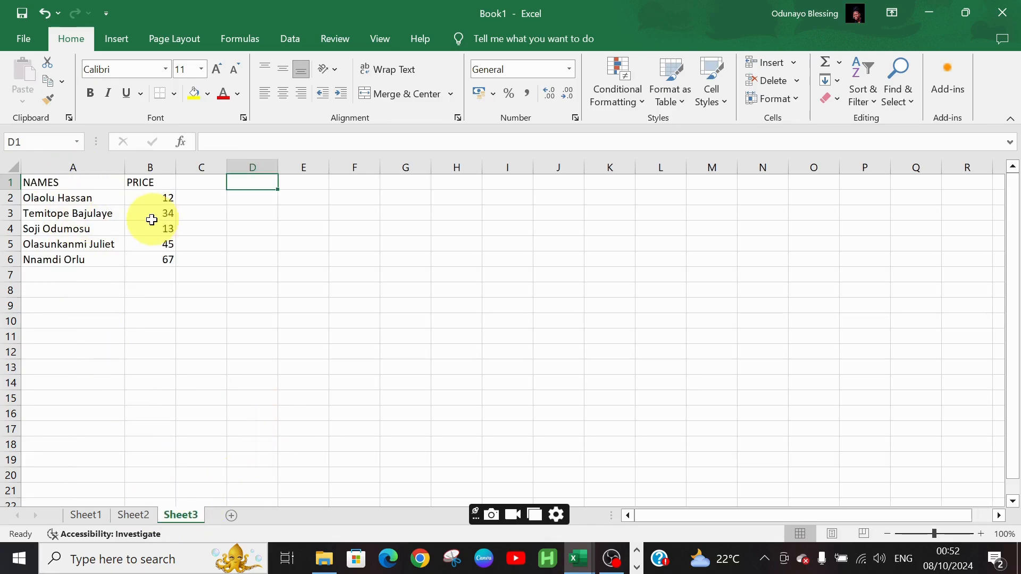
left_click(147, 516)
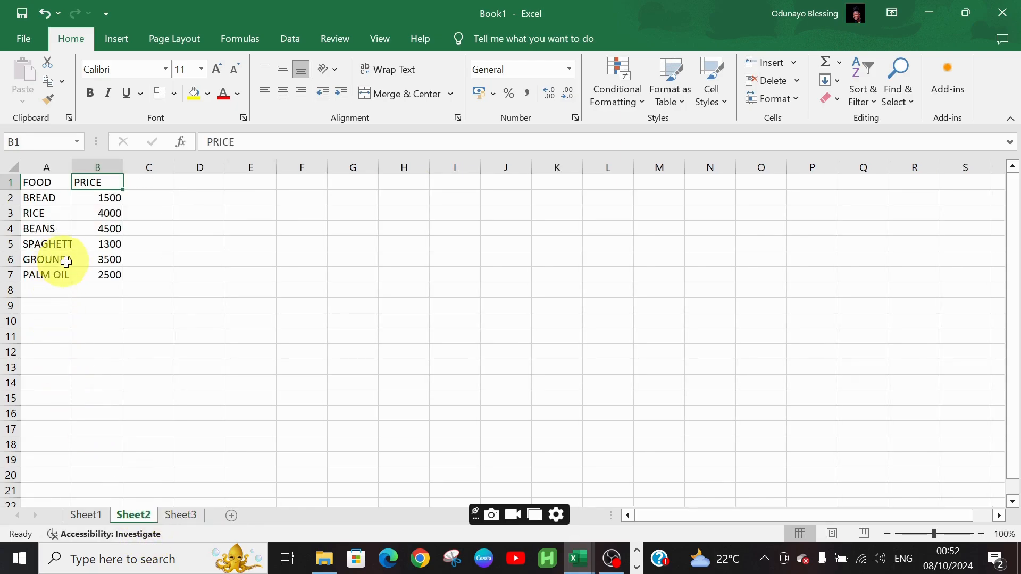
Autofit column A's width to fit the longest food name
left_click(71, 169)
double_click(71, 169)
left_click(70, 166)
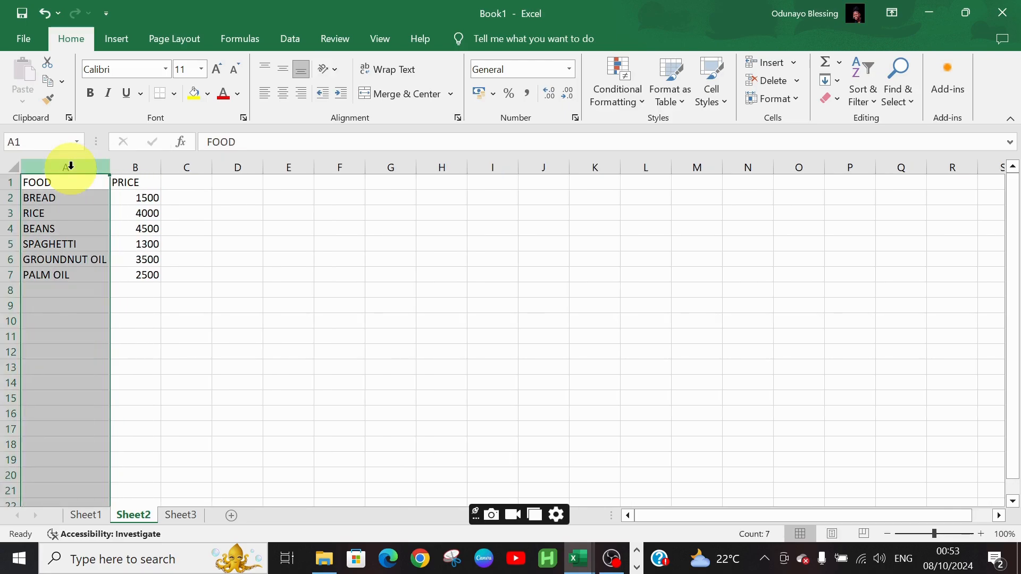
left_click(172, 346)
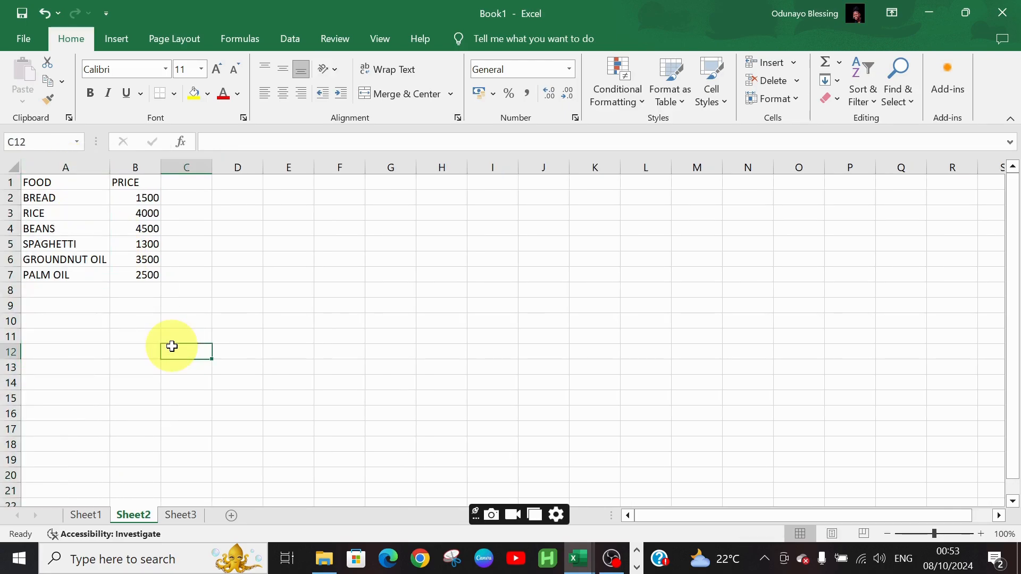
Make the header row bold
left_click(7, 182)
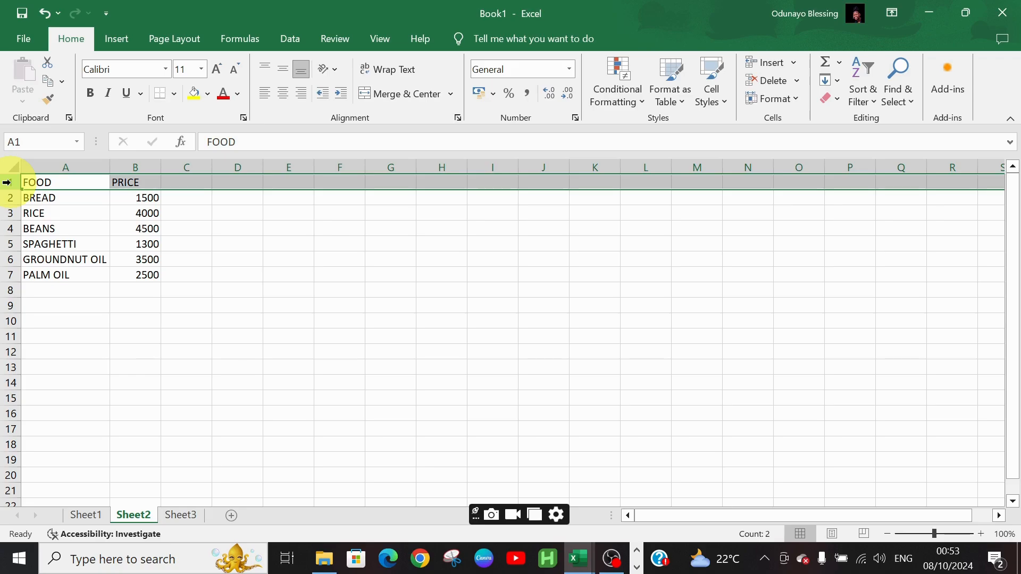
left_click(90, 96)
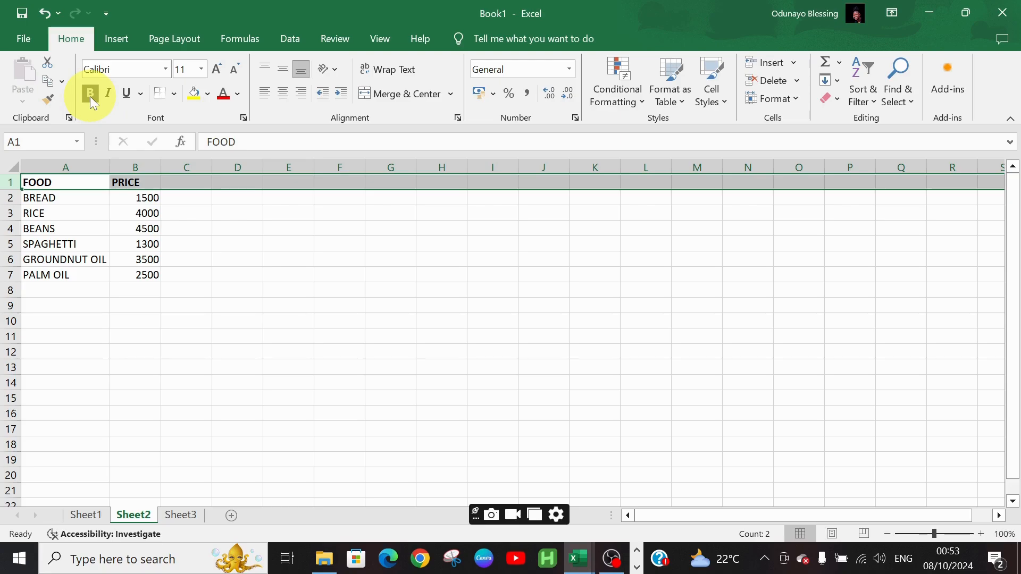
left_click(200, 248)
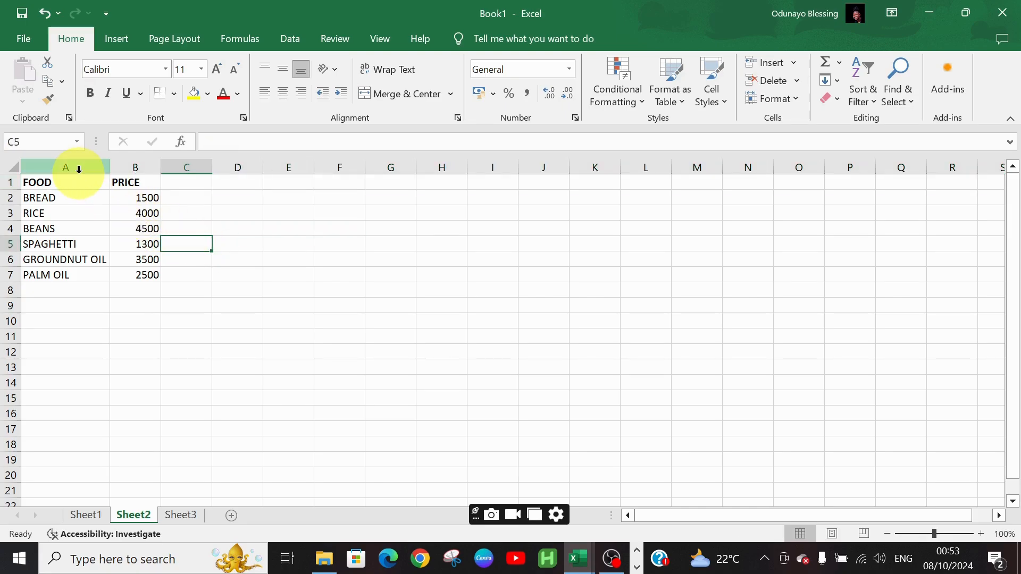
Insert a new blank column before the FOOD column
left_click(78, 169)
right_click(79, 171)
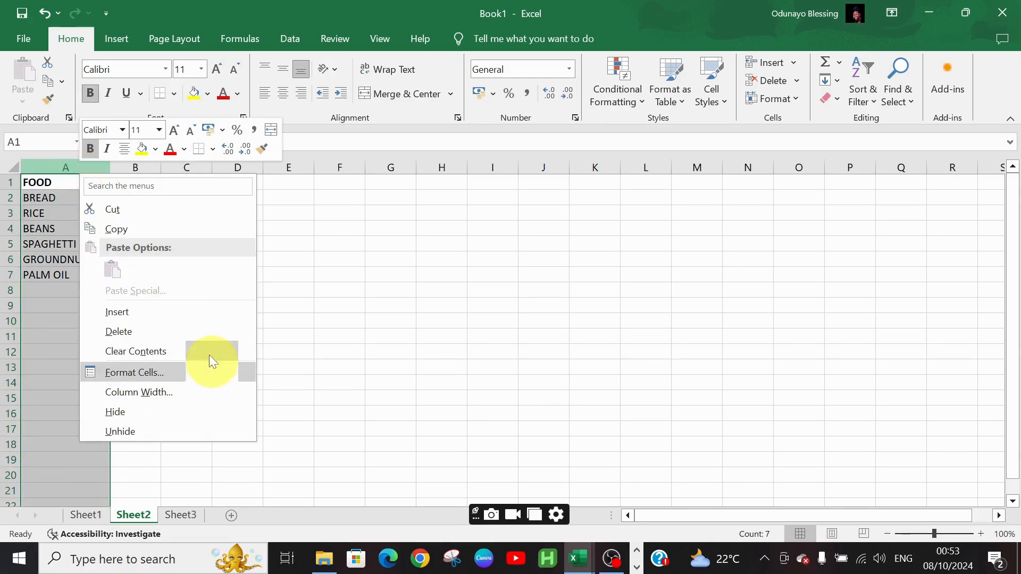
left_click(193, 319)
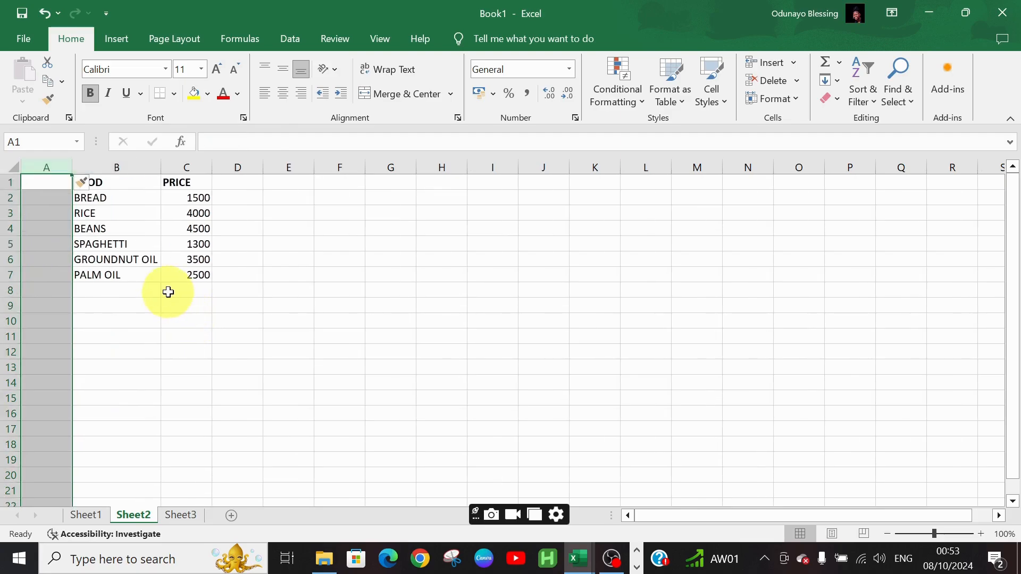
left_click(144, 293)
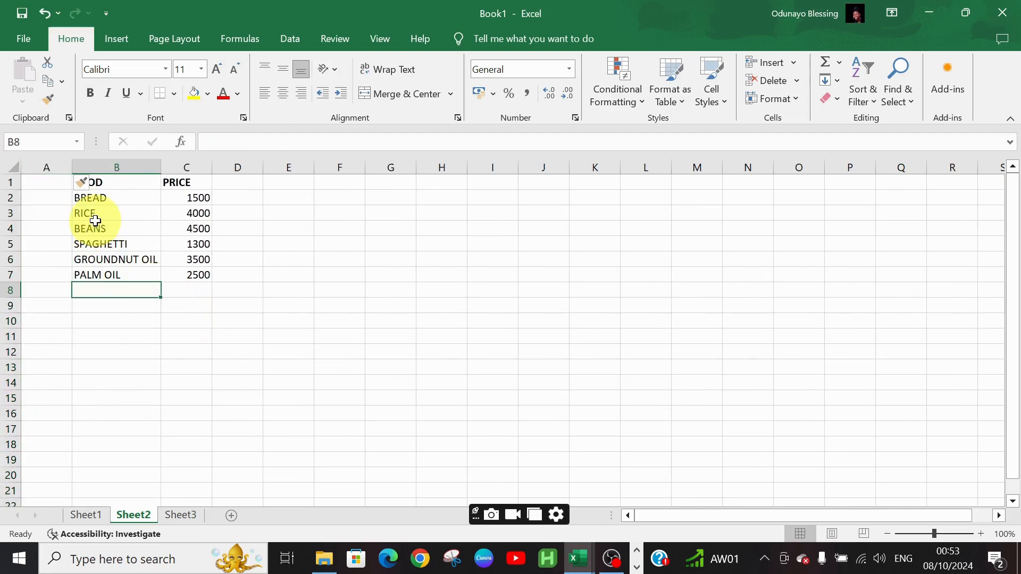
Enter the header SN in A1 and the serial numbers 1 and 2 in A2 and A3
left_click(61, 184)
type("SN")
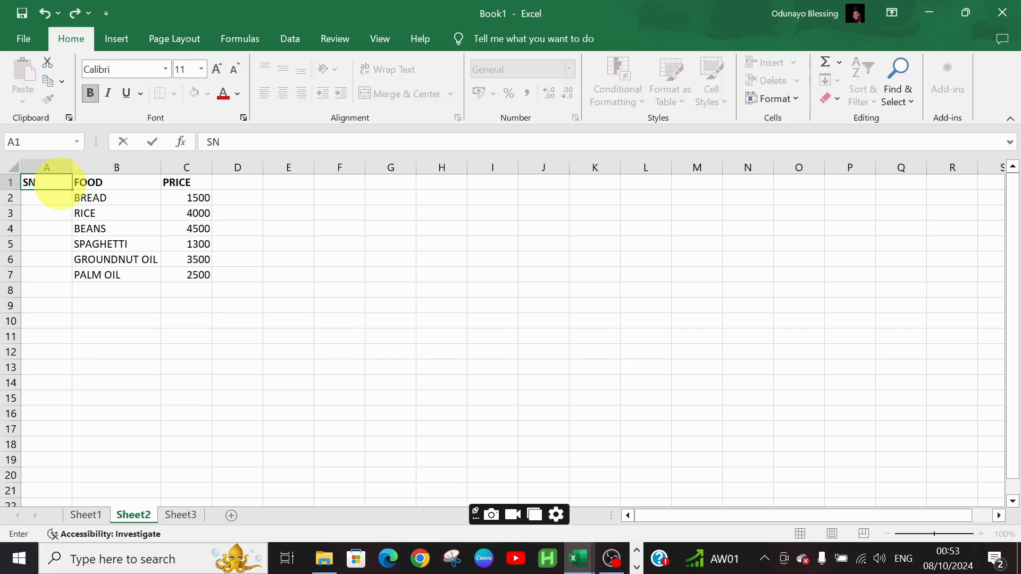
key("Return")
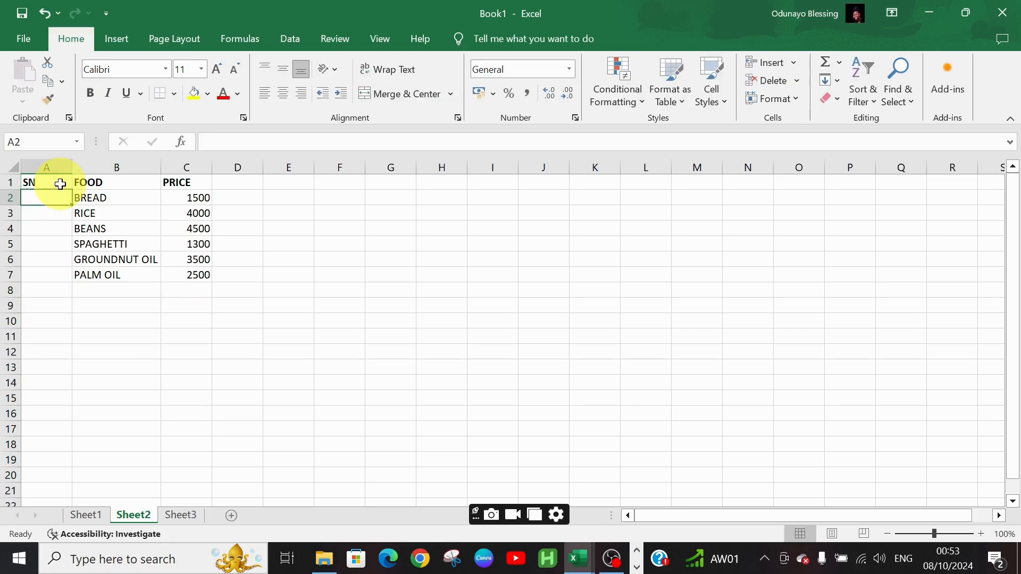
type("1")
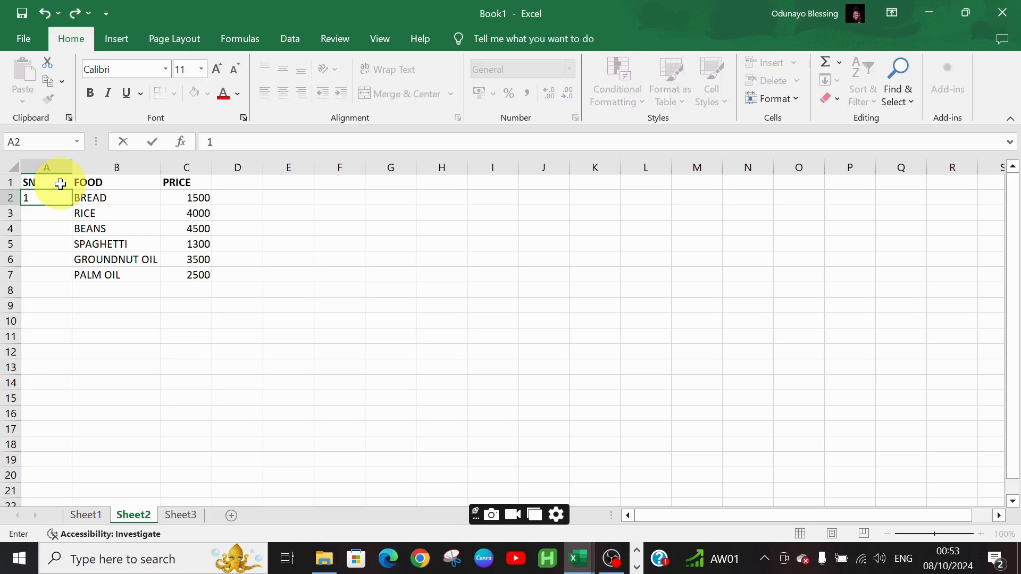
key("Return")
type("2")
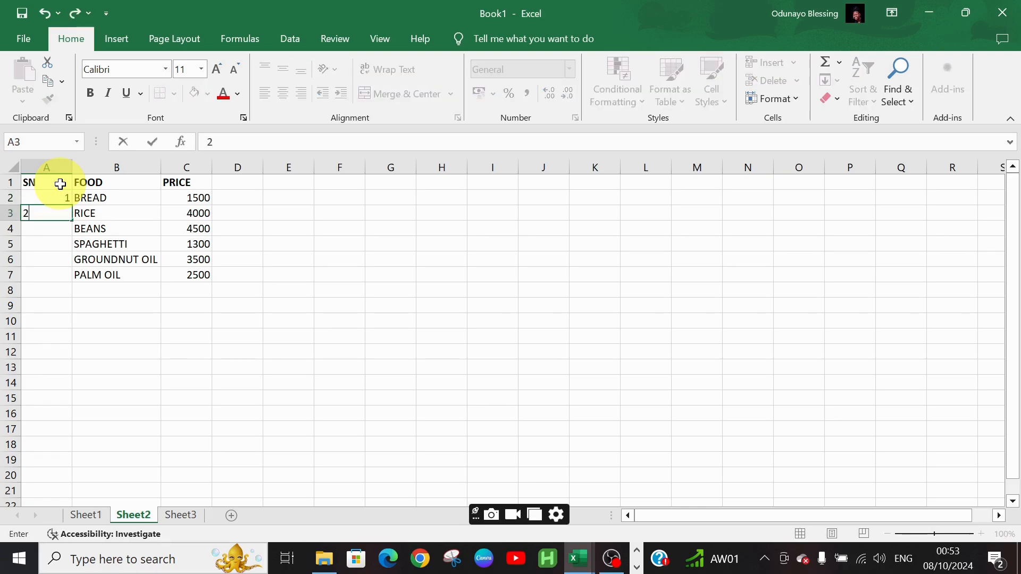
key("Up")
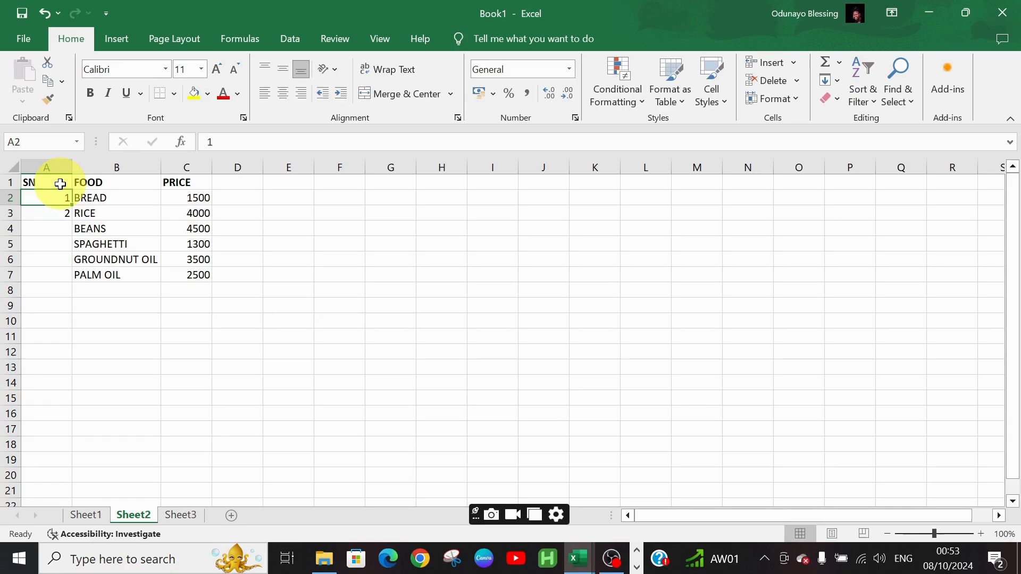
key("shift+Down")
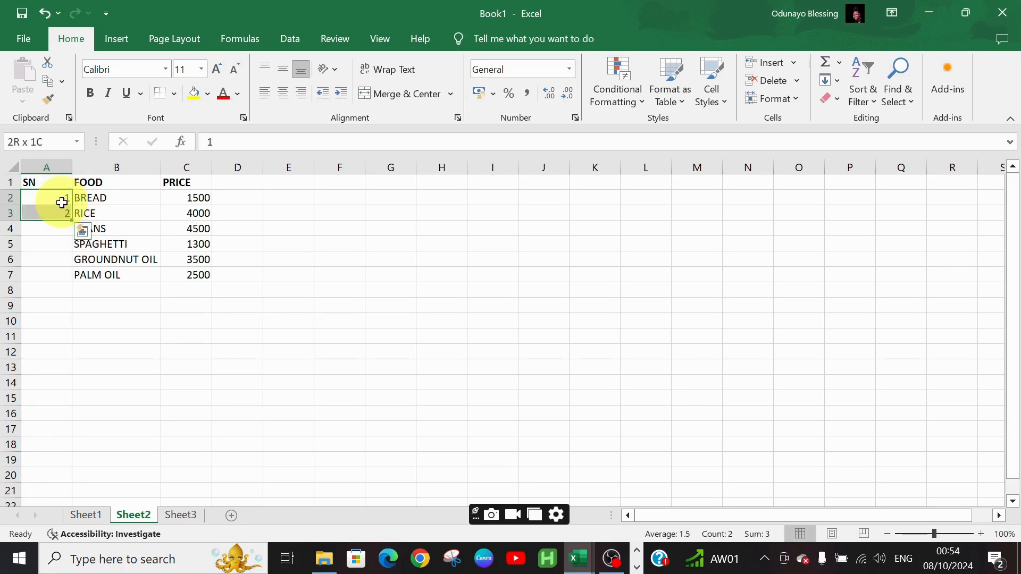
left_click(62, 203)
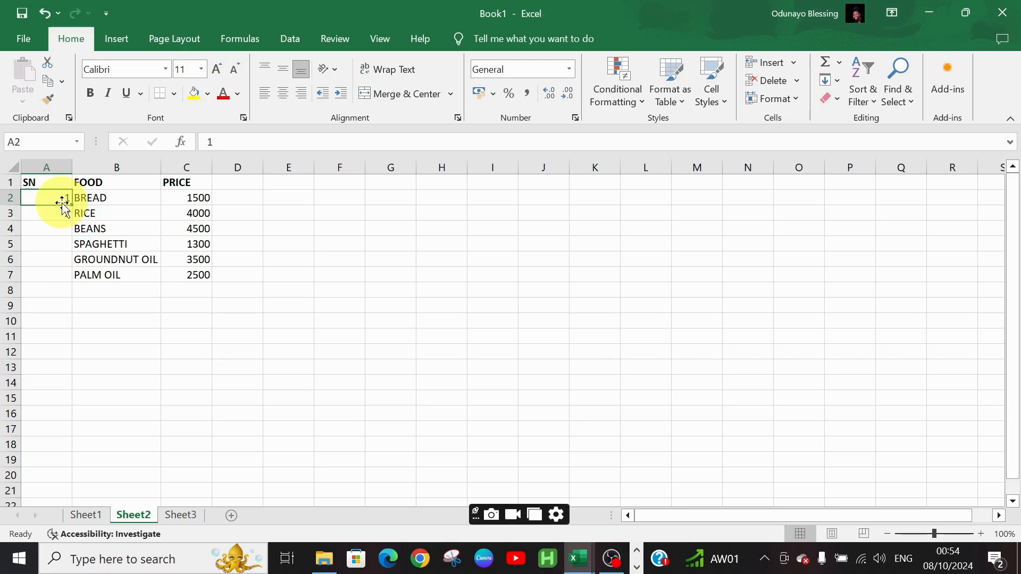
left_click_drag(62, 205, 62, 209)
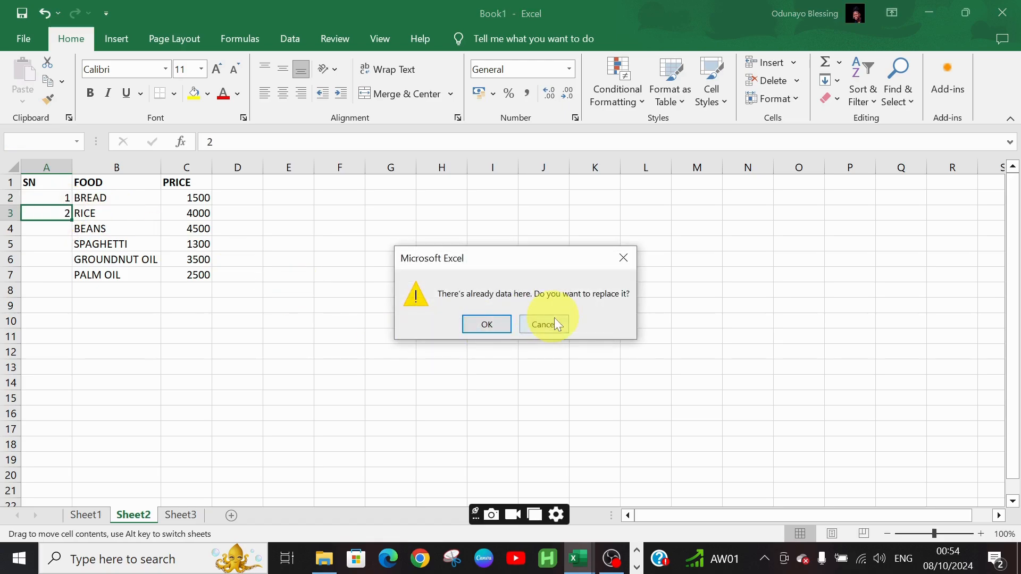
left_click(625, 250)
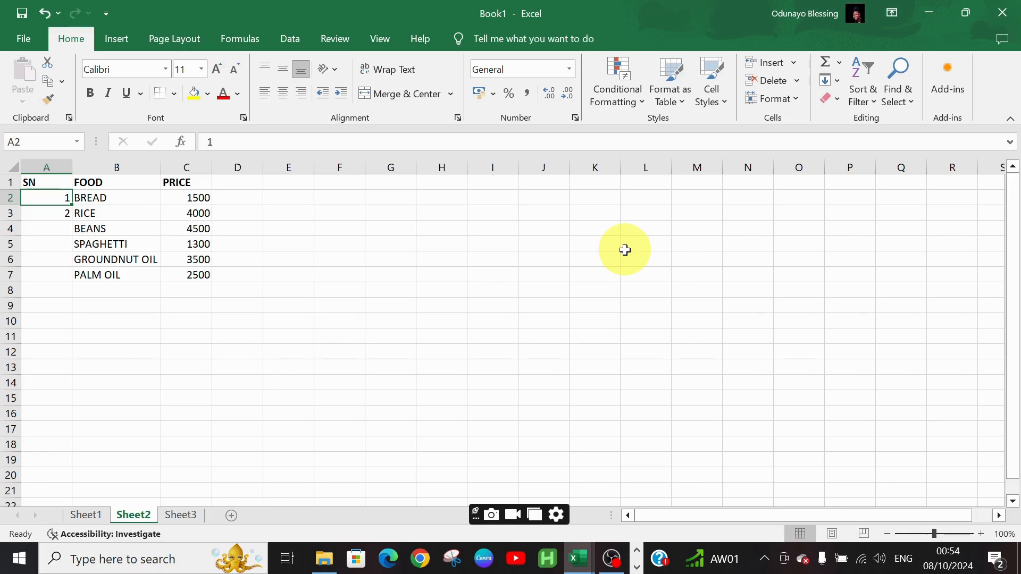
Drag the serial numbers down with the fill handle, then undo that fill
key("shift+Down")
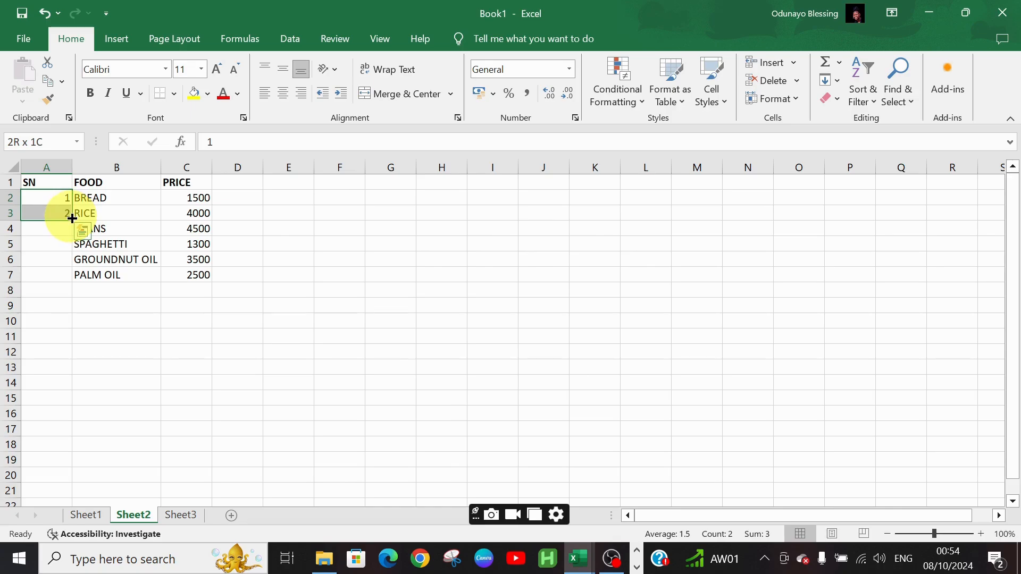
left_click_drag(72, 221, 228, 304)
left_click(337, 332)
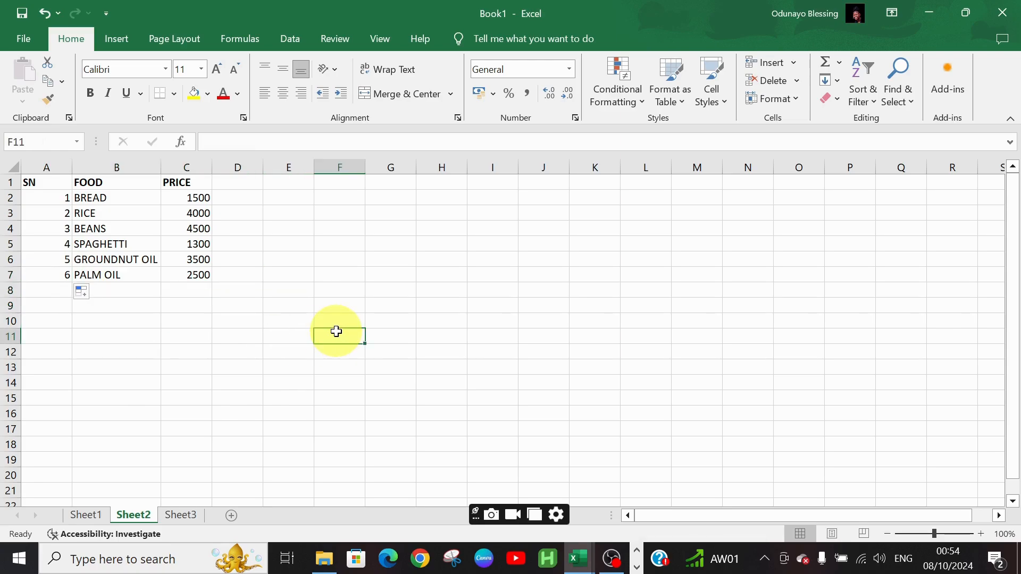
key("ctrl+z")
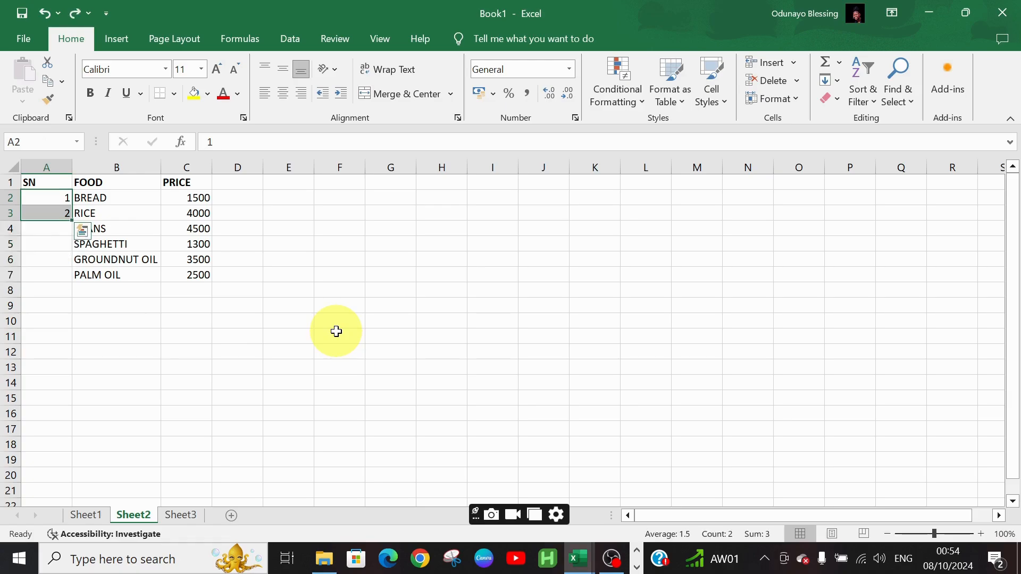
Fill the serial numbers 1 to 6 down column A and autofit column A's width
double_click(71, 220)
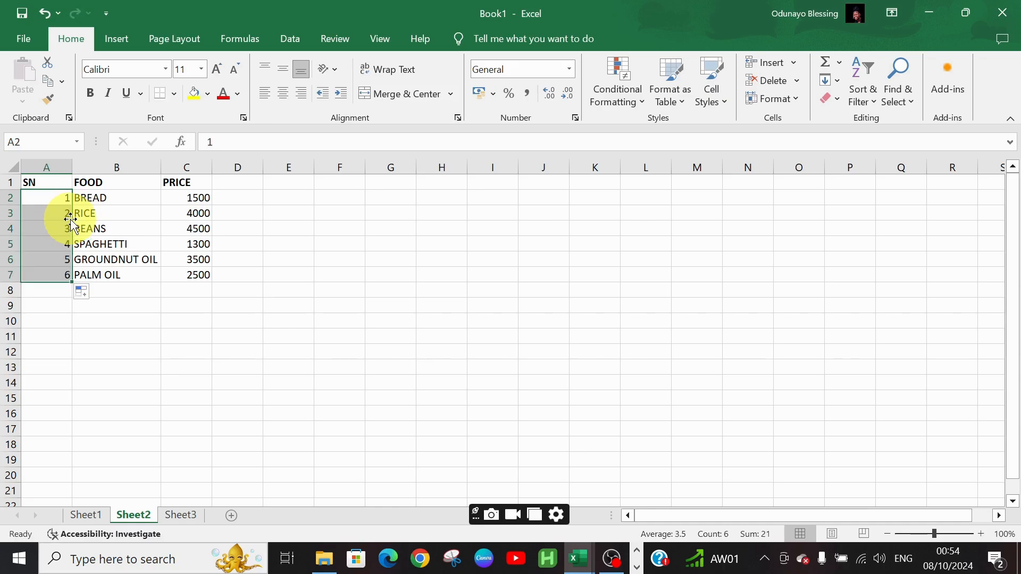
left_click_drag(72, 168, 72, 168)
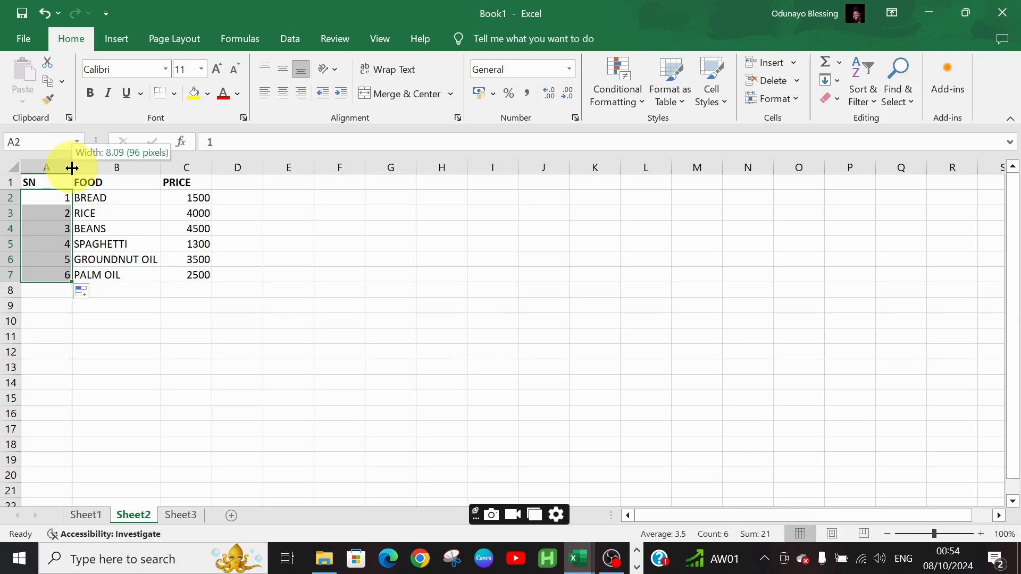
double_click(72, 168)
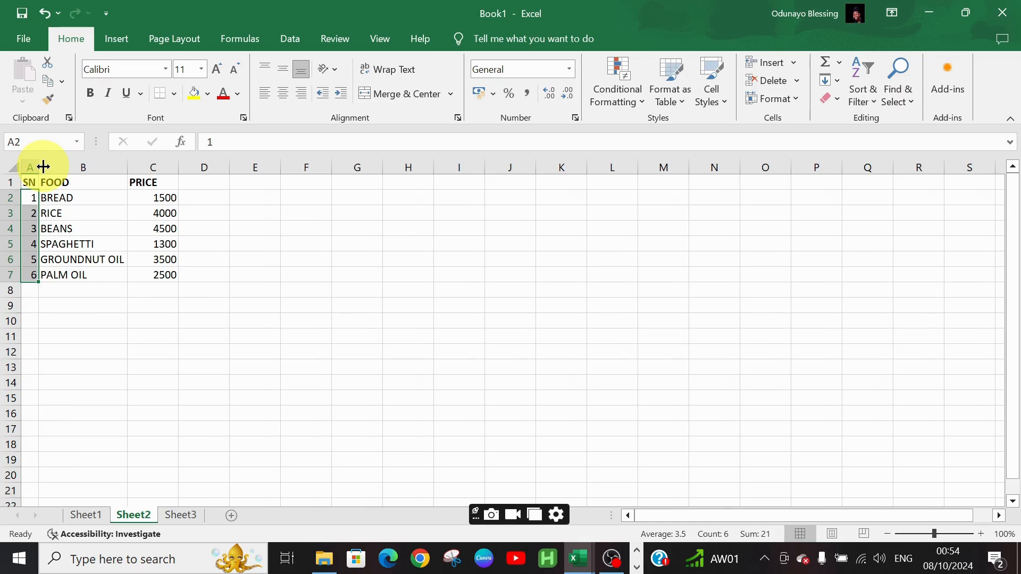
left_click(292, 262)
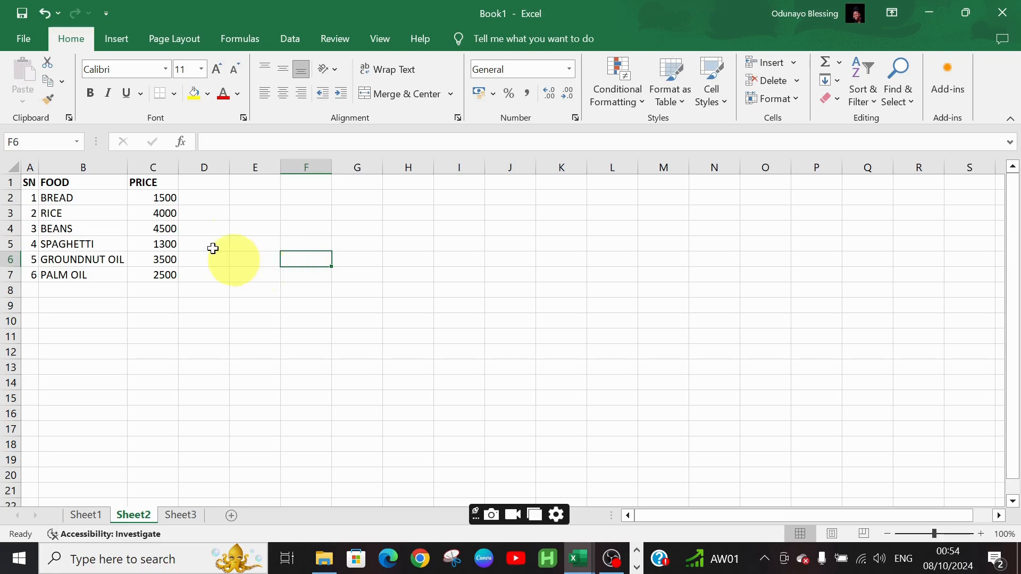
Change the RICE price in C3 to 90000 and the BEANS price in C4 to 87000
left_click(158, 161)
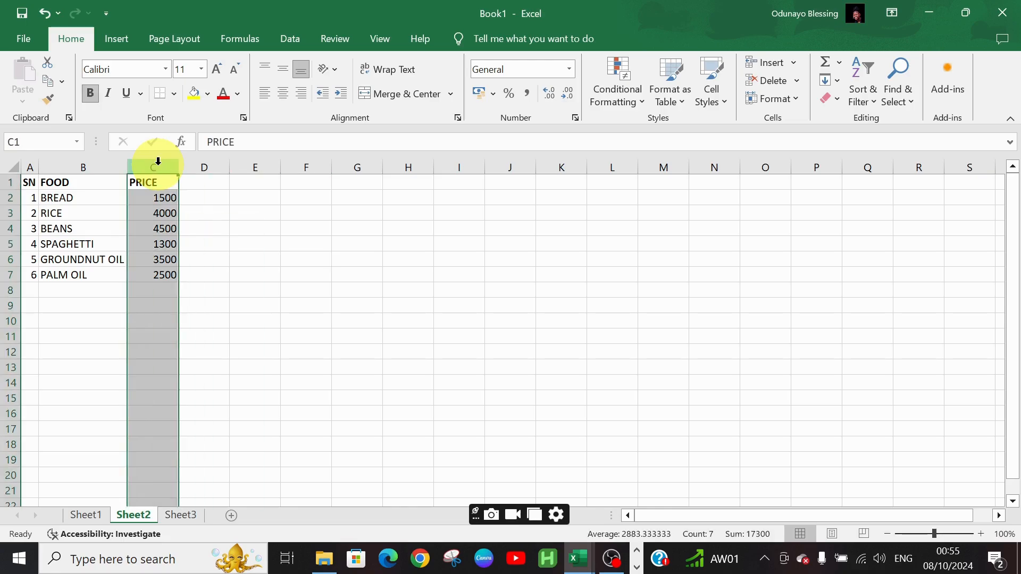
left_click(159, 198)
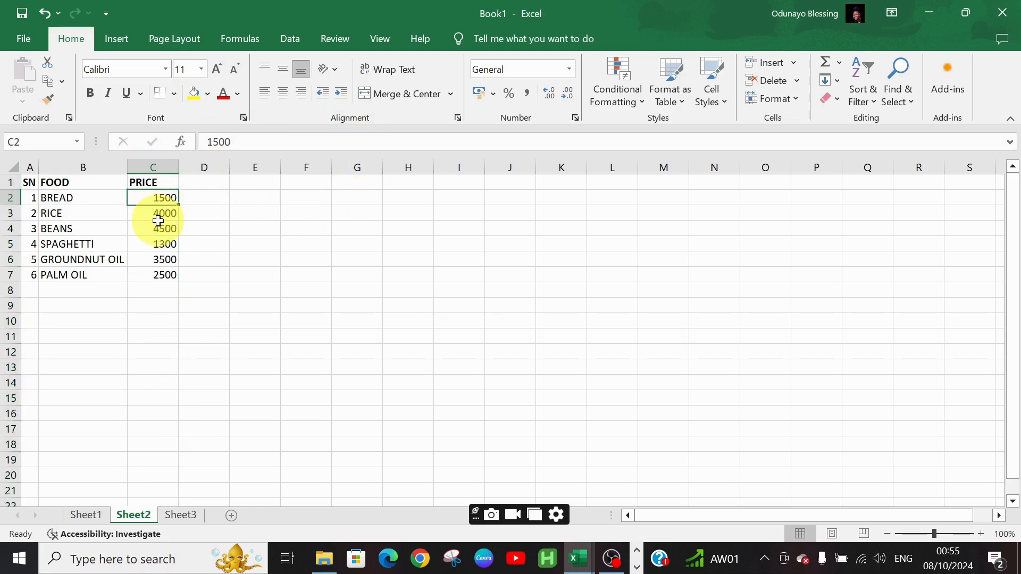
left_click(156, 215)
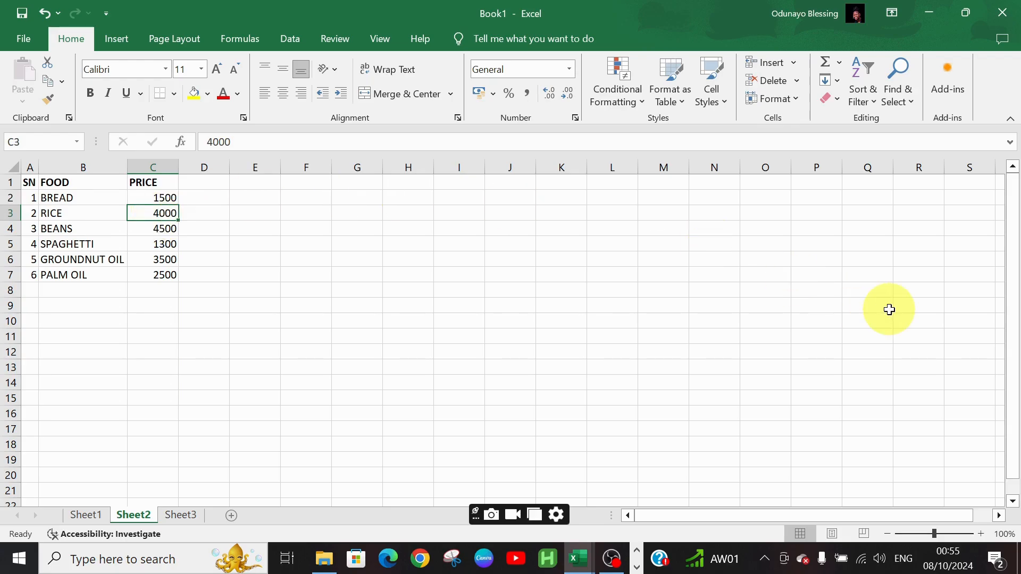
type("84")
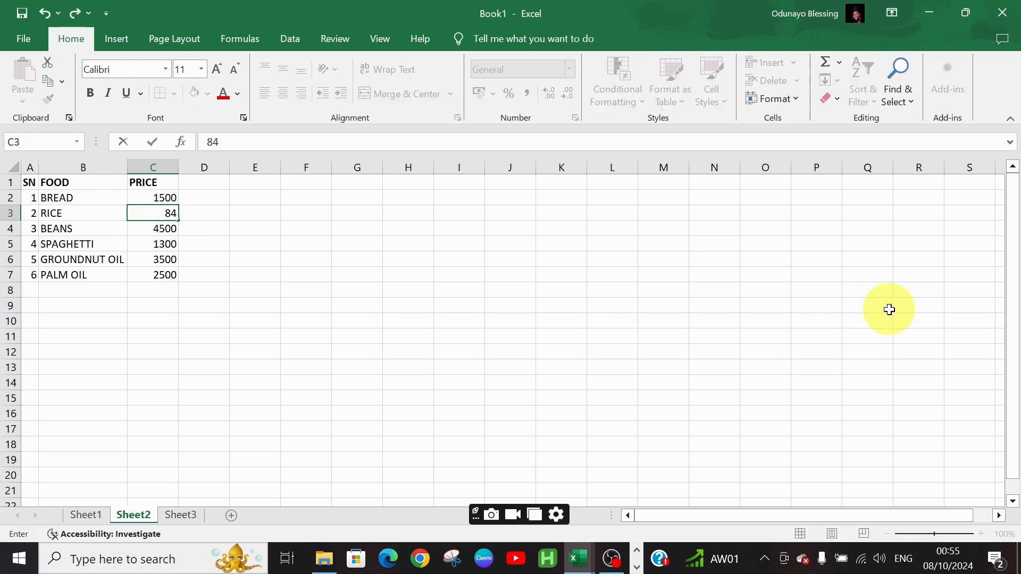
key("BackSpace")
key("BackSpace")
type("90000")
key("Return")
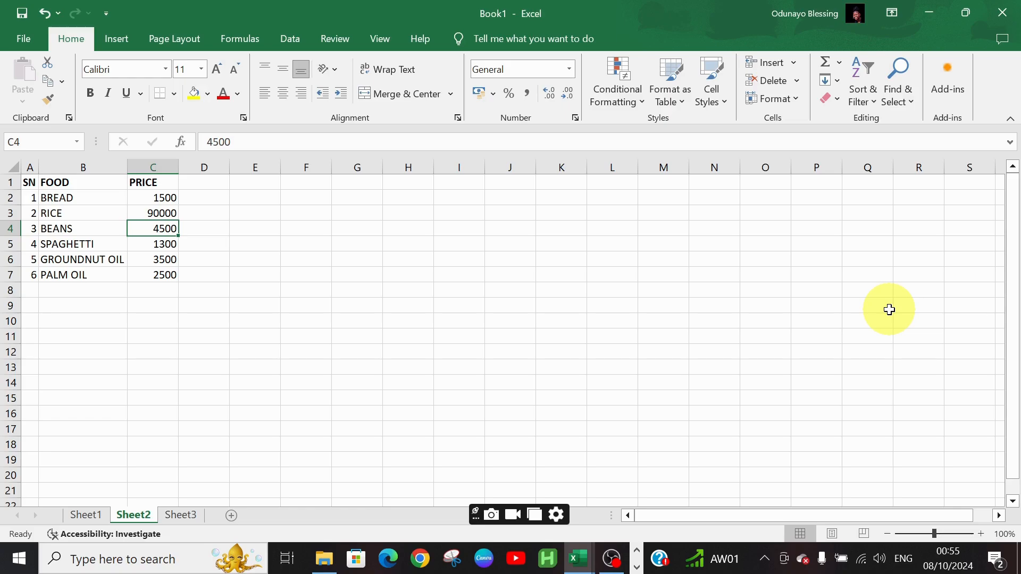
type("7000")
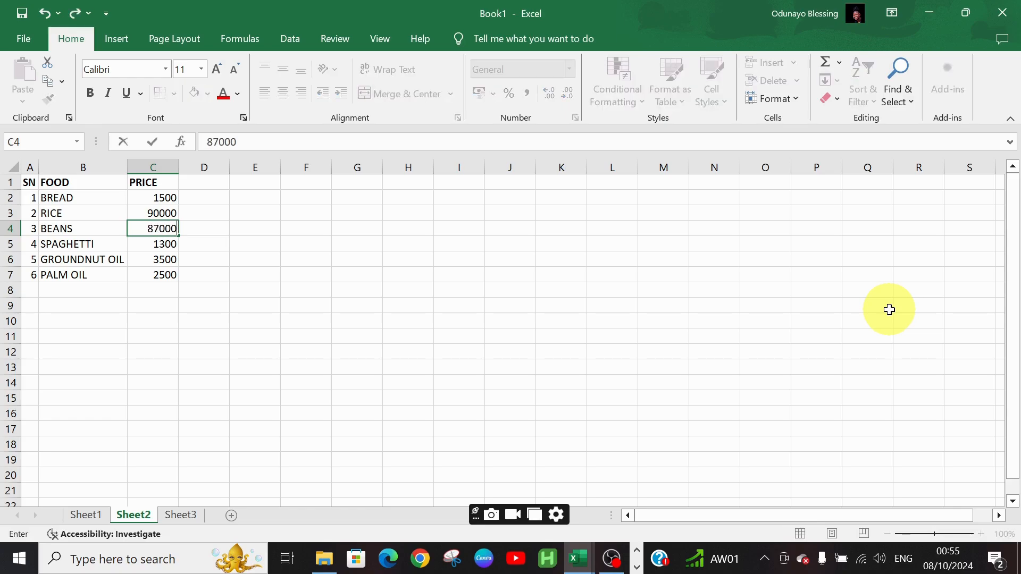
key("ctrl+Return")
key("Return")
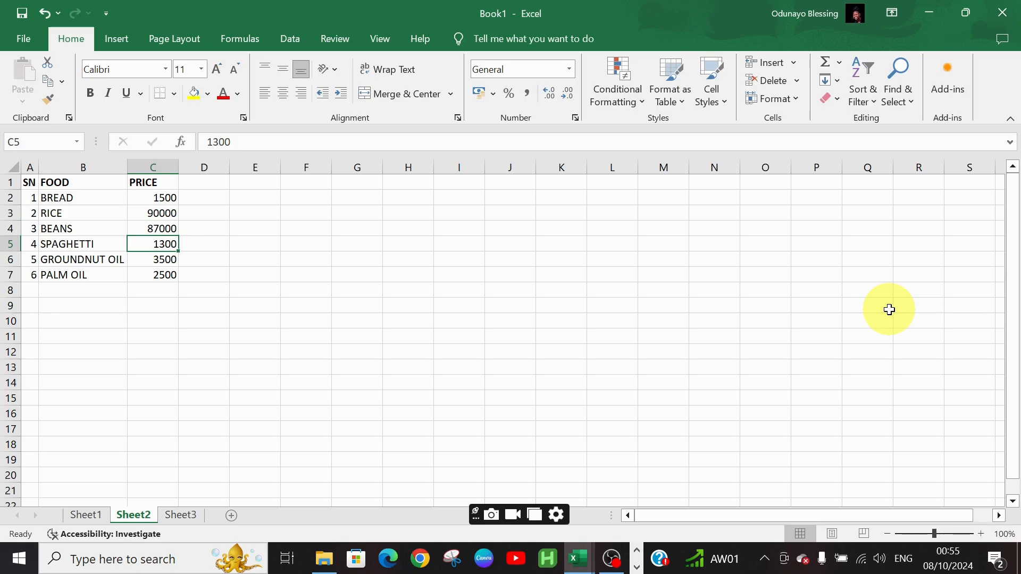
Change the SPAGHETTI price to 21500 and the GROUNDNUT OIL price to 60000
type("21")
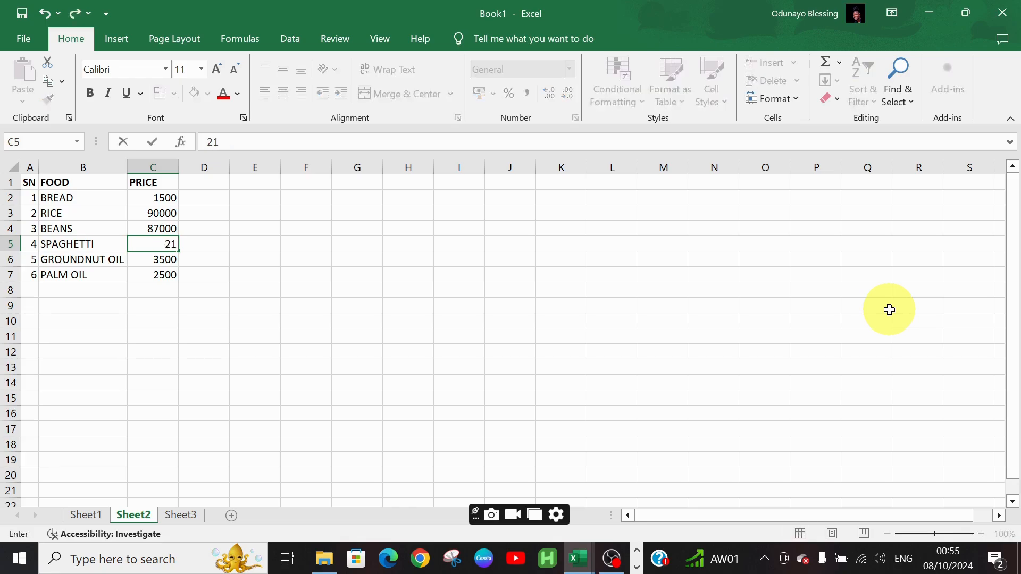
type("500")
key("Return")
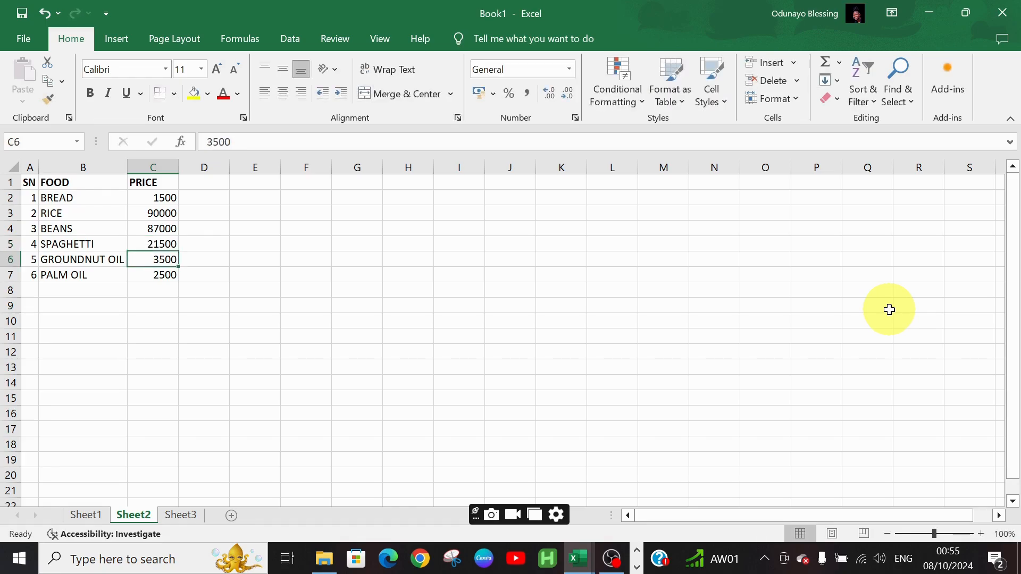
type("6")
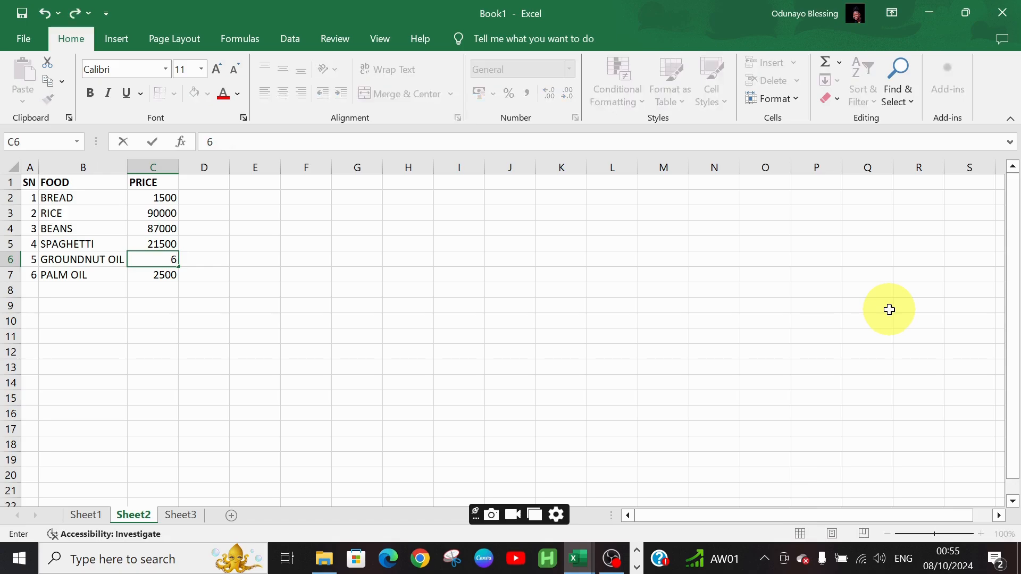
type("0000")
key("Return")
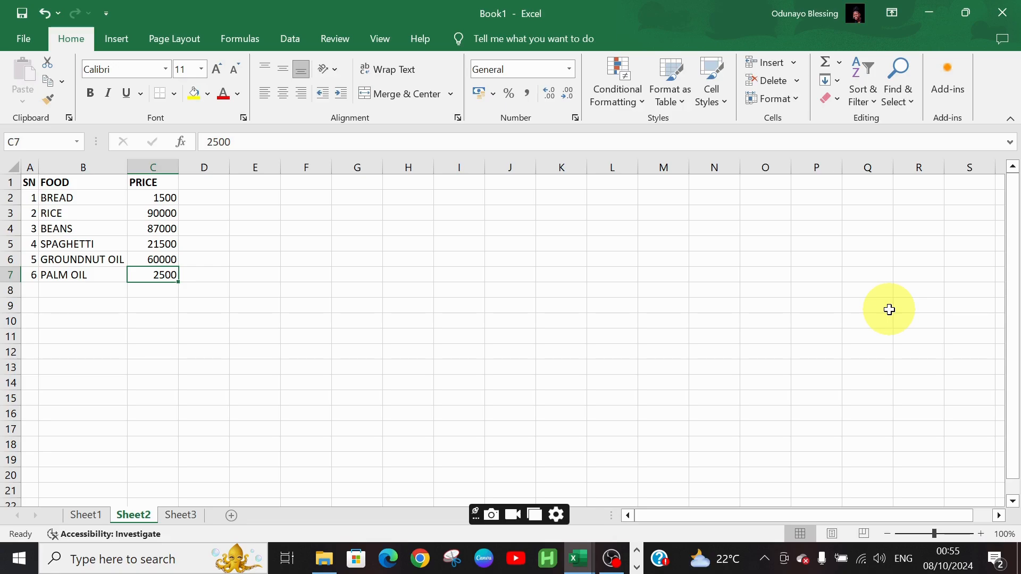
Apply the comma style number format to the whole PRICE column
left_click(151, 165)
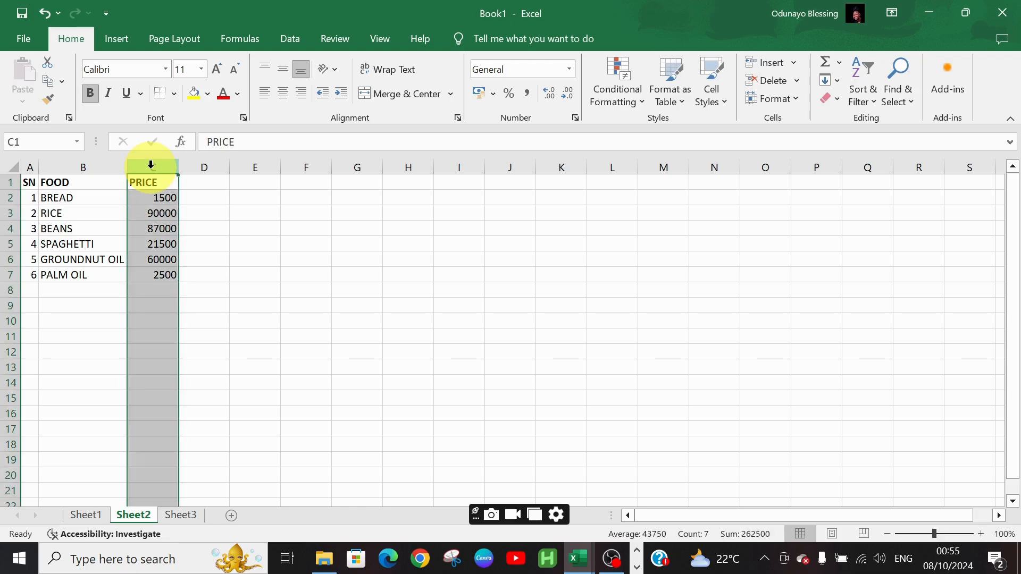
left_click(529, 95)
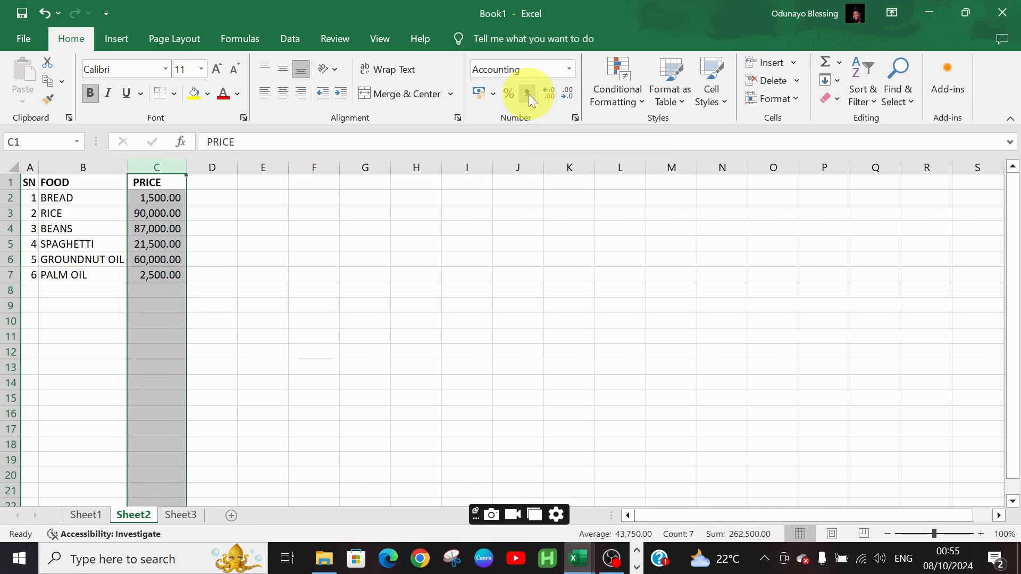
left_click(390, 241)
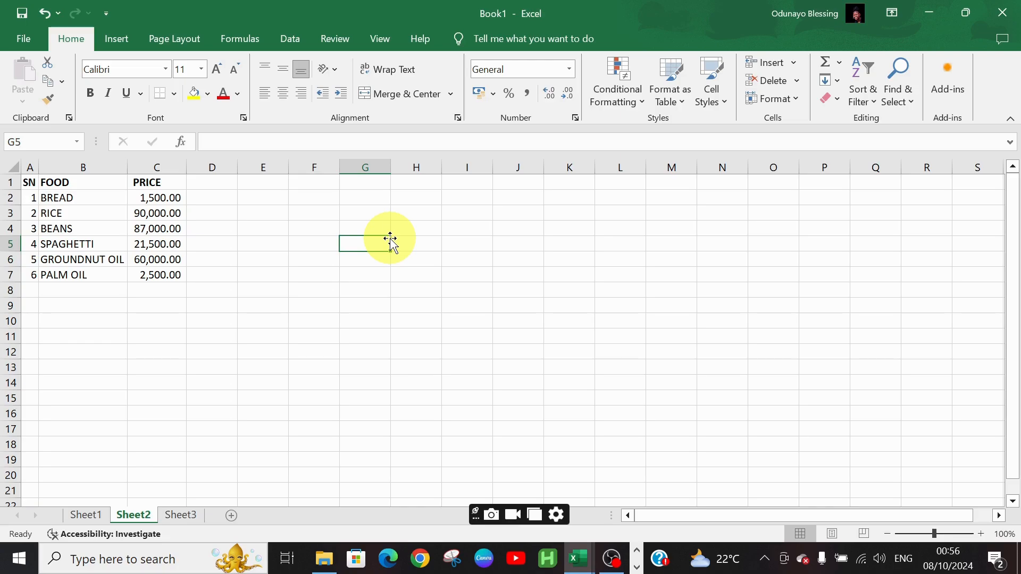
Decrease the PRICE column's decimal places twice so prices show as whole numbers
left_click(175, 168)
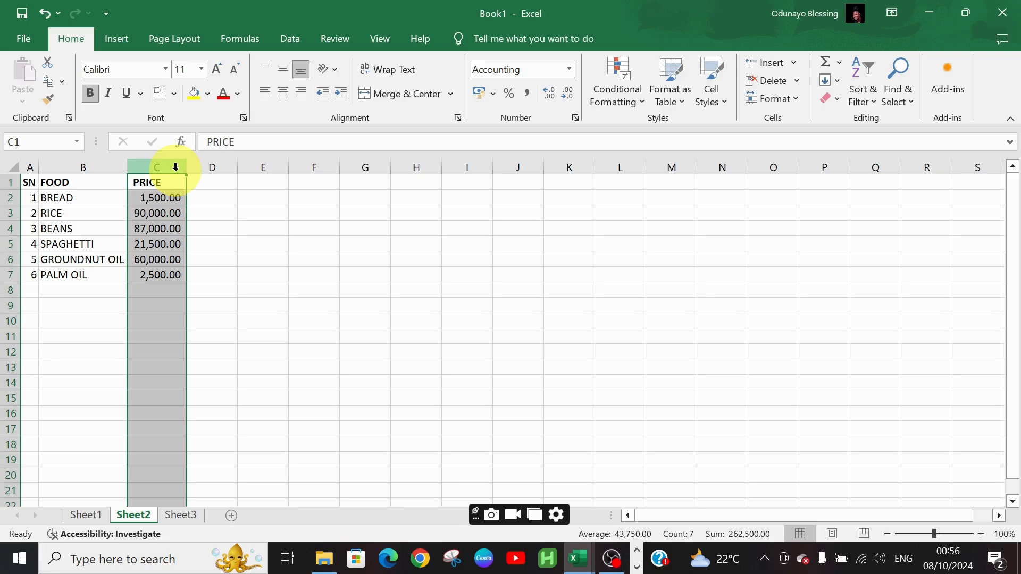
left_click(567, 93)
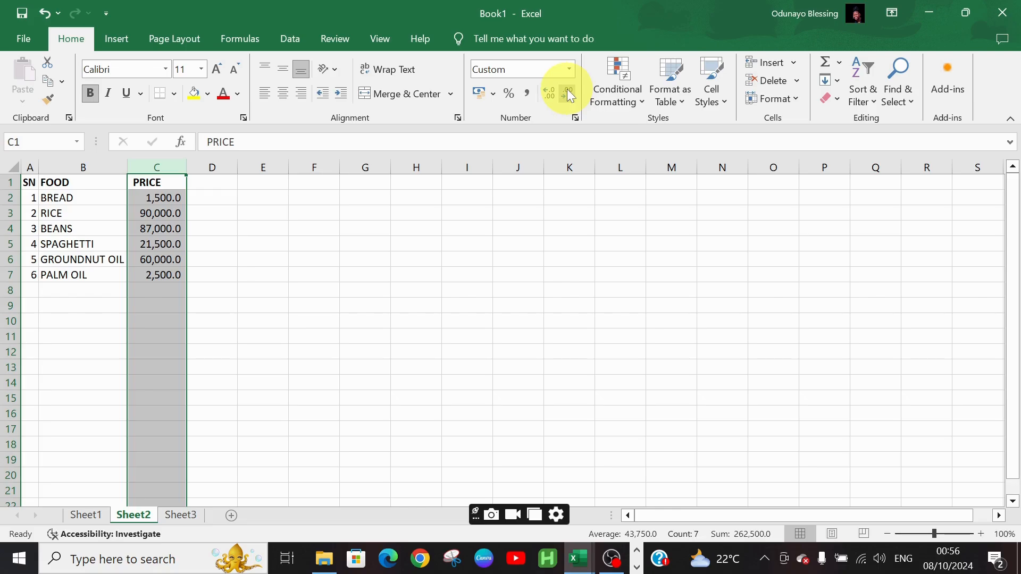
left_click(568, 93)
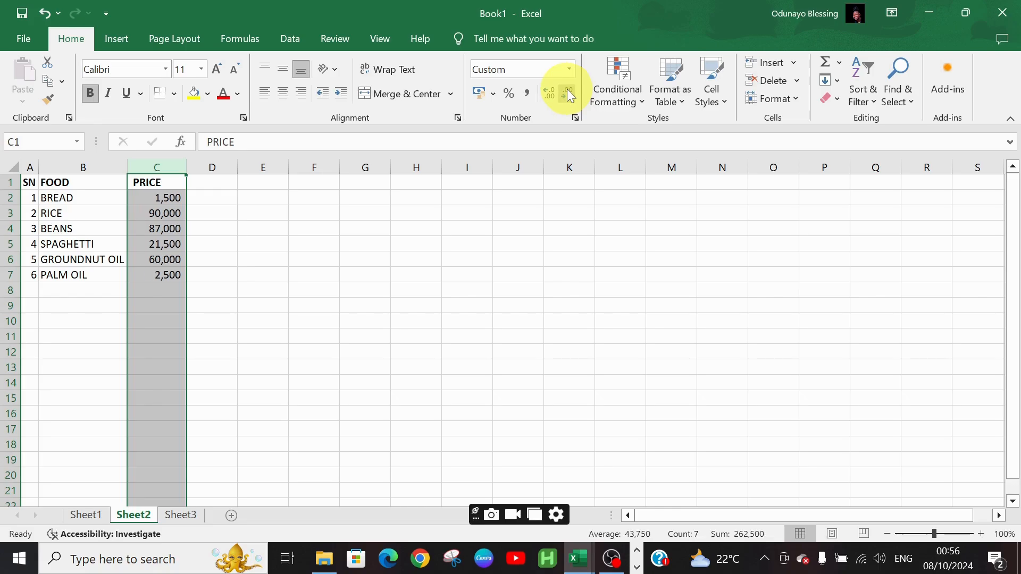
left_click(355, 271)
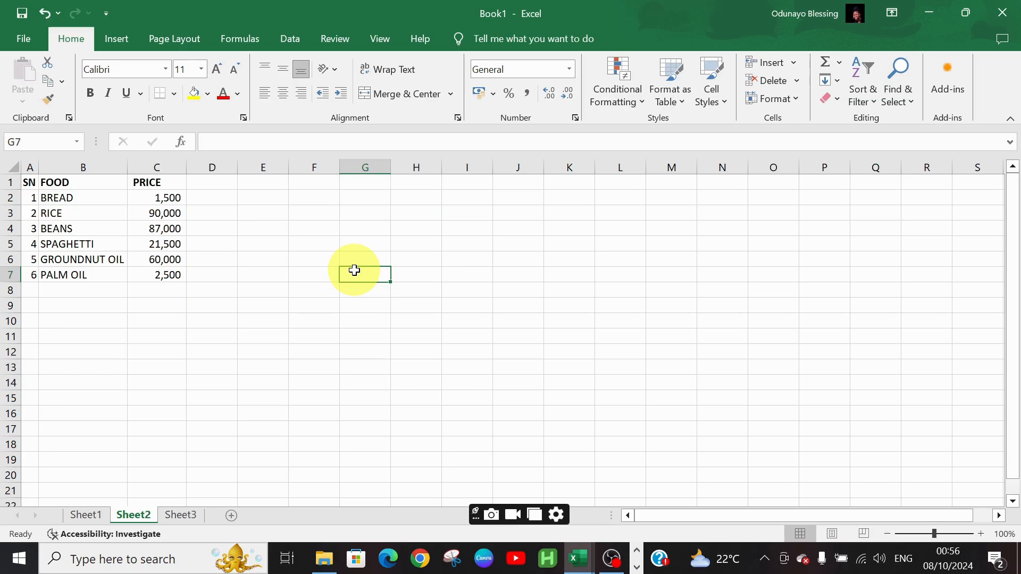
double_click(355, 271)
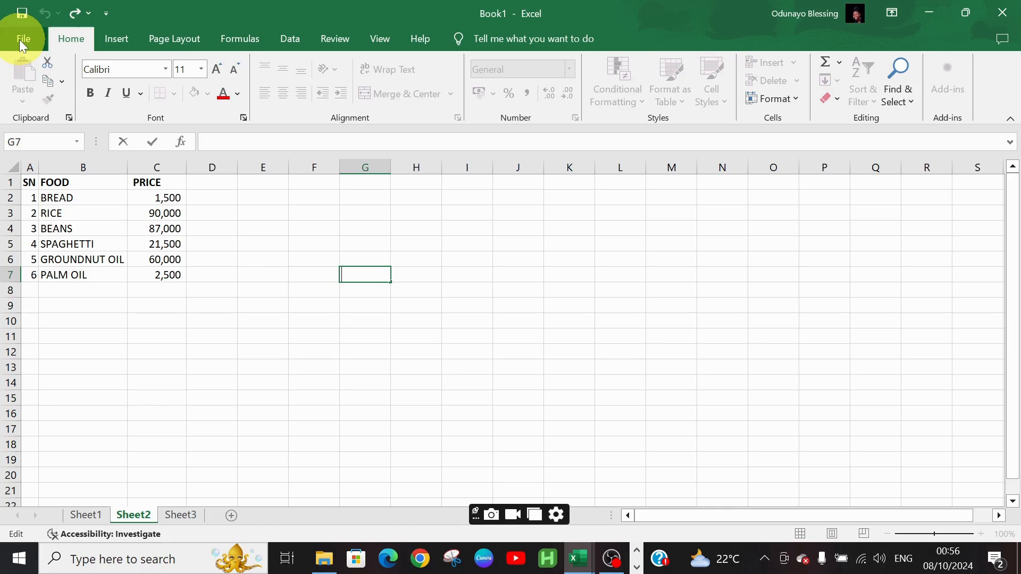
left_click(21, 13)
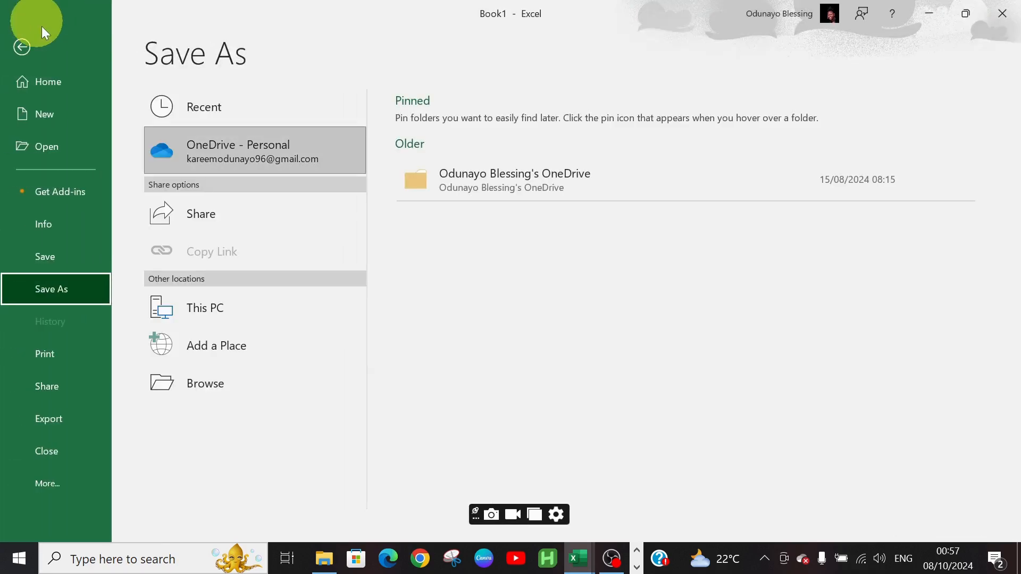
left_click(42, 41)
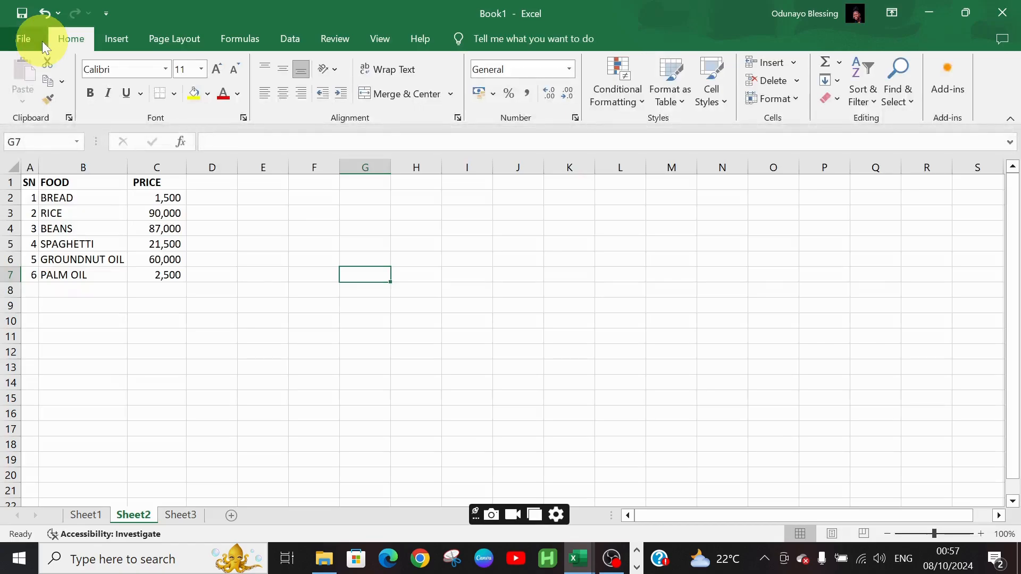
Open Save As, browse to the Downloads folder and select the file name field
left_click(22, 16)
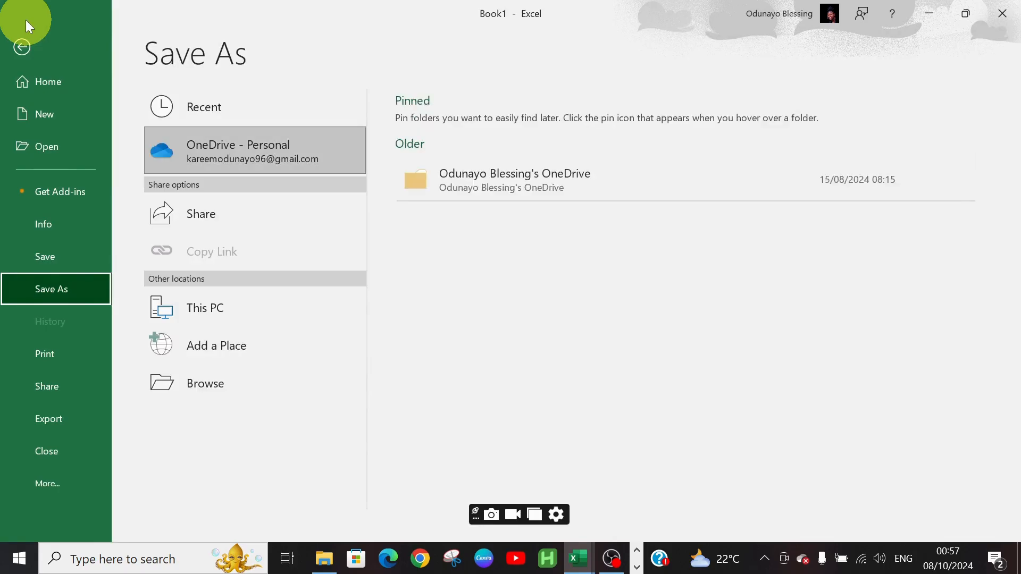
left_click(80, 257)
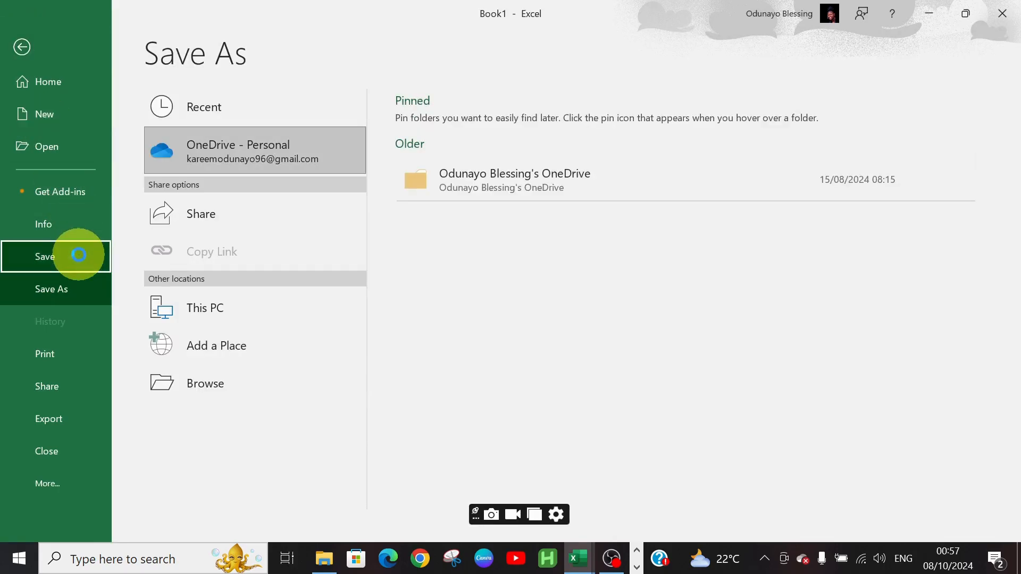
left_click(234, 378)
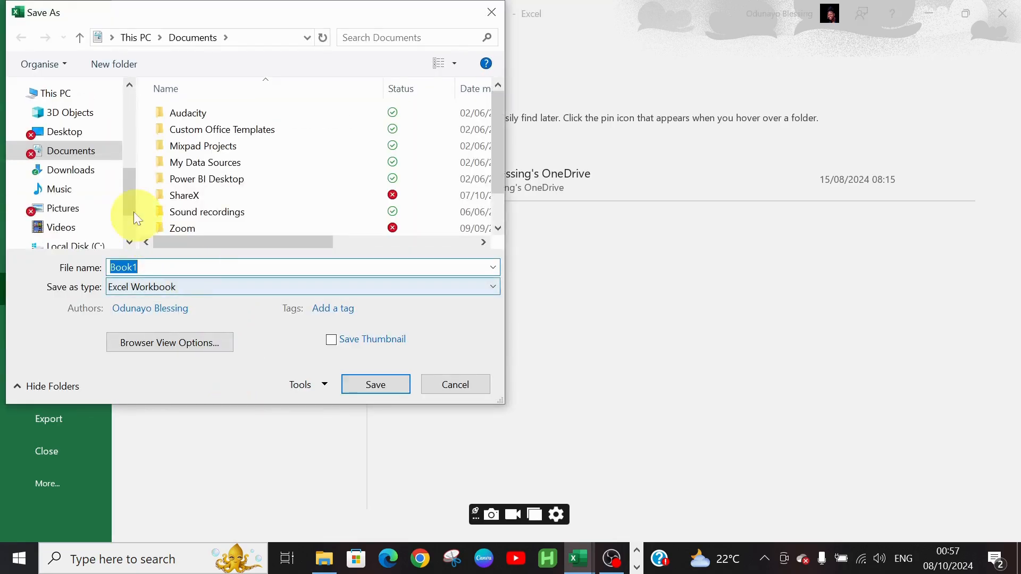
left_click(85, 169)
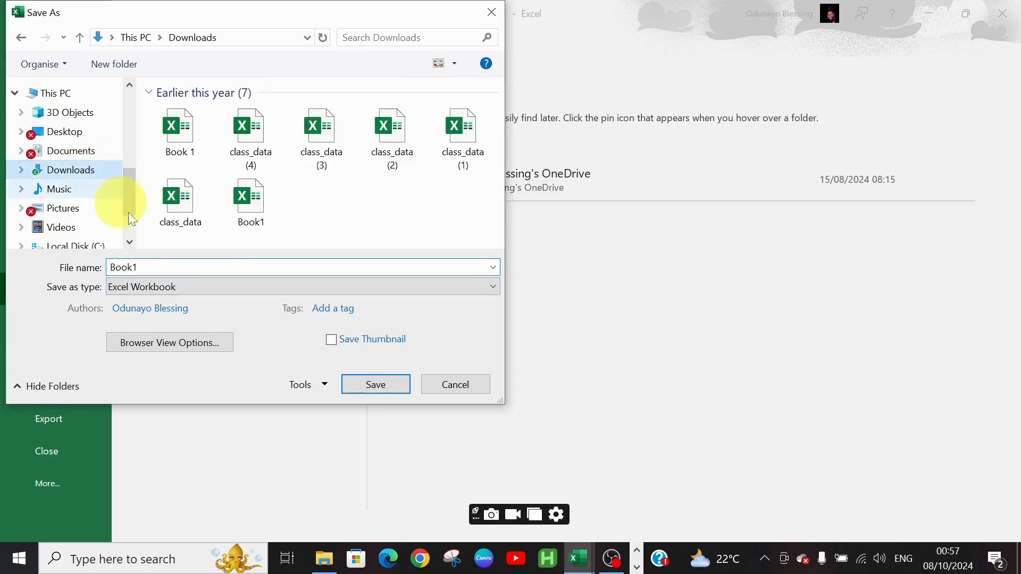
left_click(168, 268)
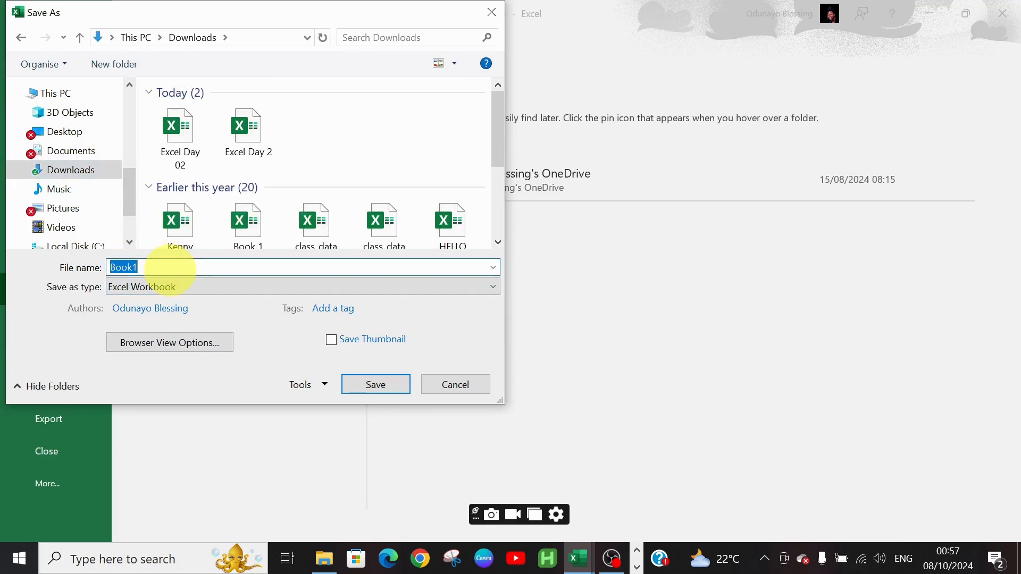
Name the file Excel Class Day 2 and save it as an Excel Workbook
type("eXCE")
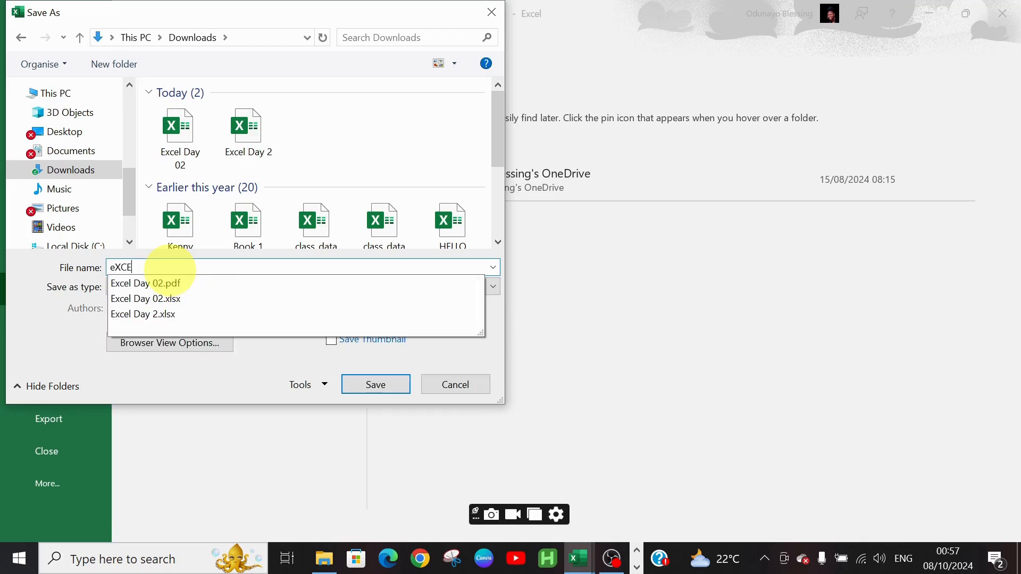
key("BackSpace")
key("BackSpace")
key("BackSpace")
key("BackSpace")
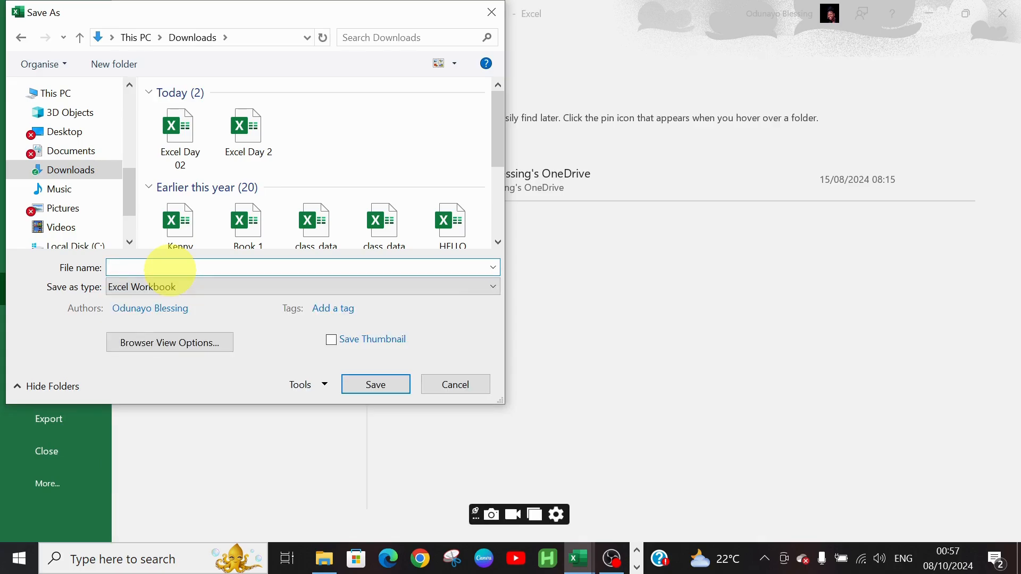
type("Excel")
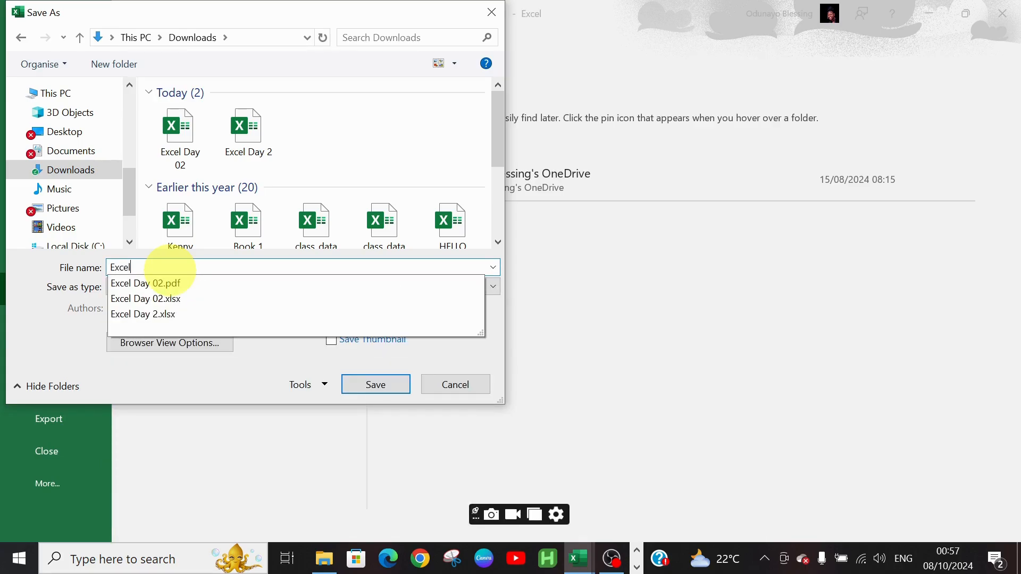
type(" Cl")
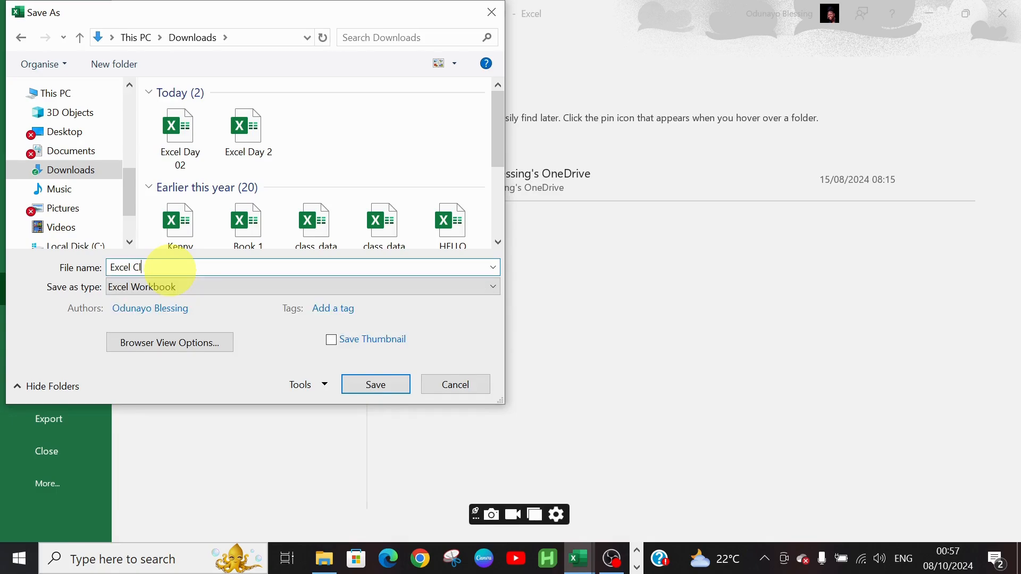
type("ass Day 2")
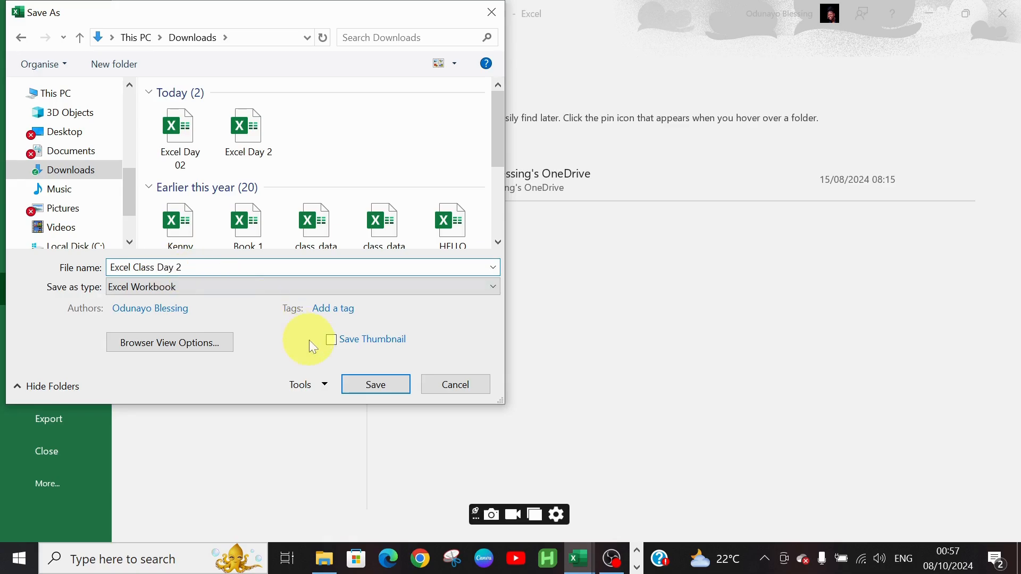
left_click(371, 383)
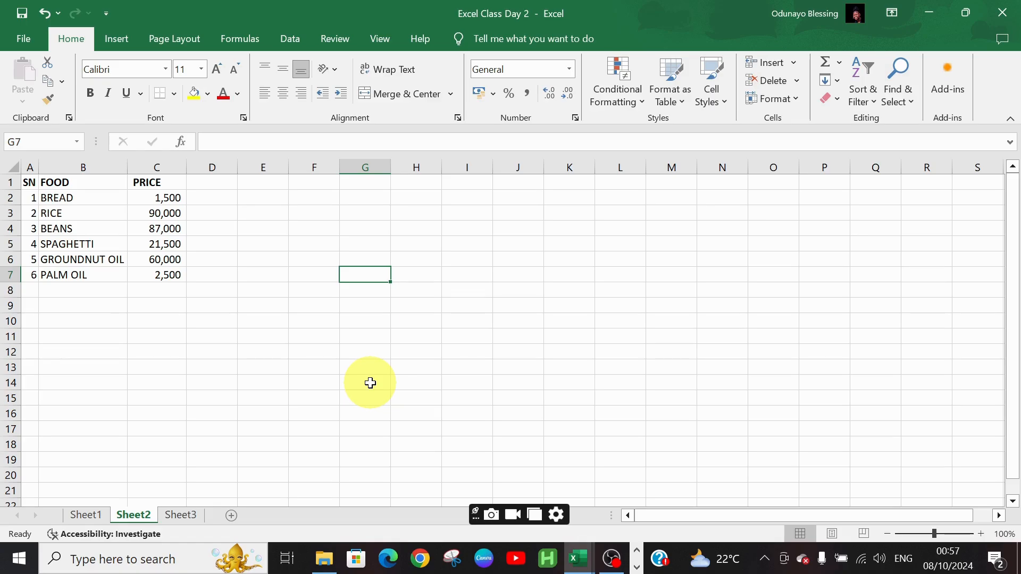
Save the workbook again from the File backstage
left_click(29, 37)
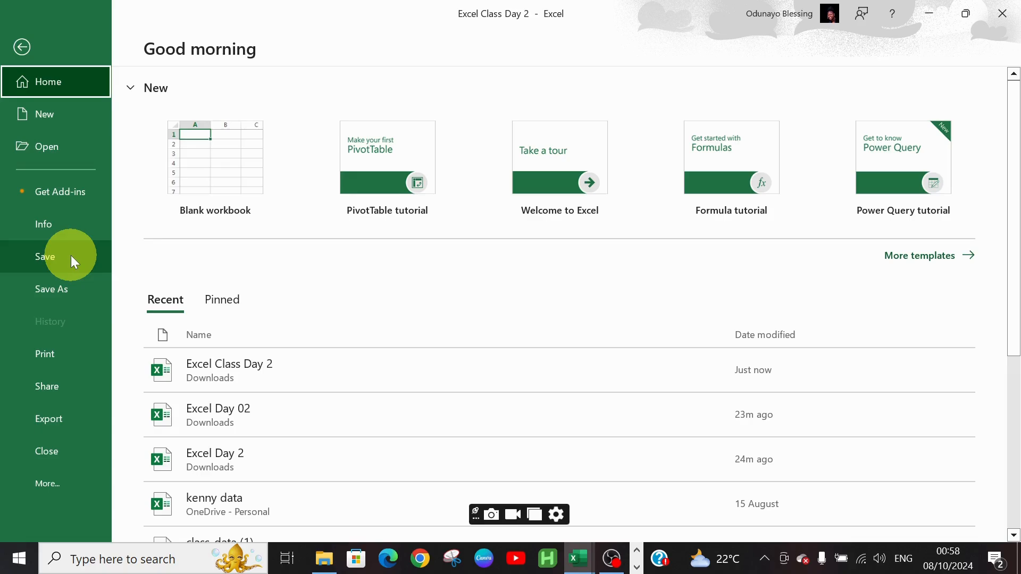
left_click(71, 255)
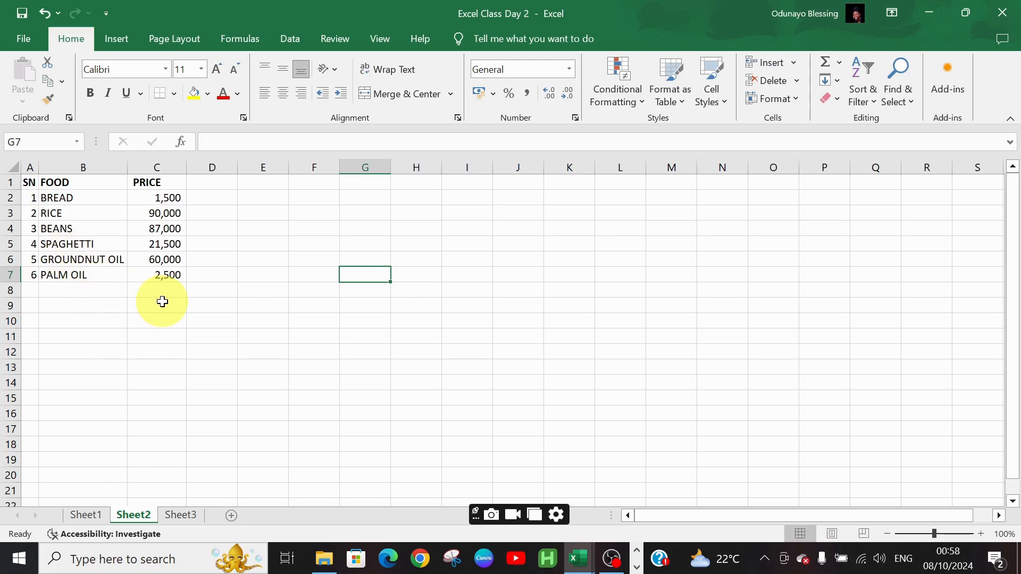
left_click(28, 47)
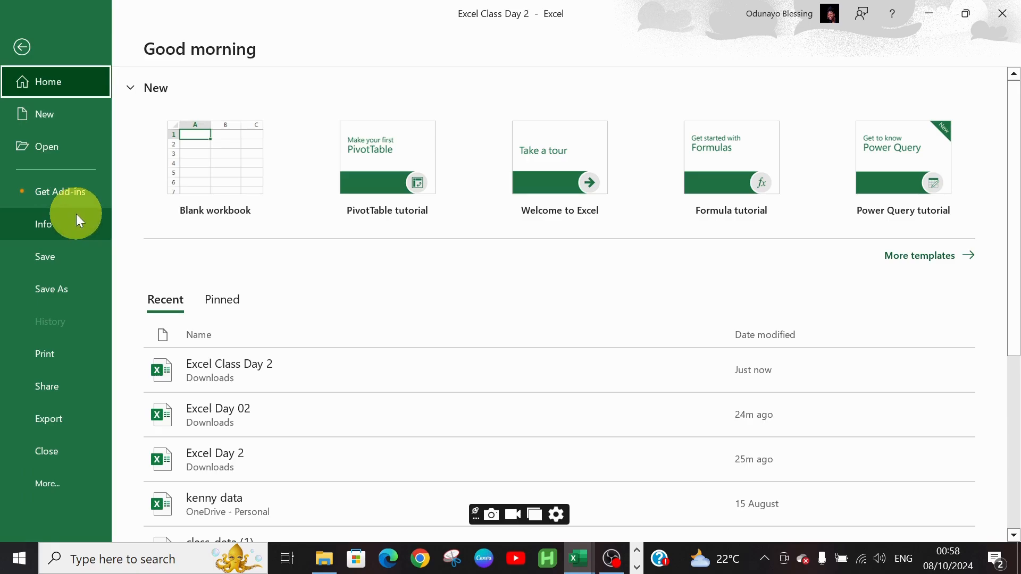
Save a copy of the workbook in the Downloads folder named Excel Class Day 2...
left_click(78, 288)
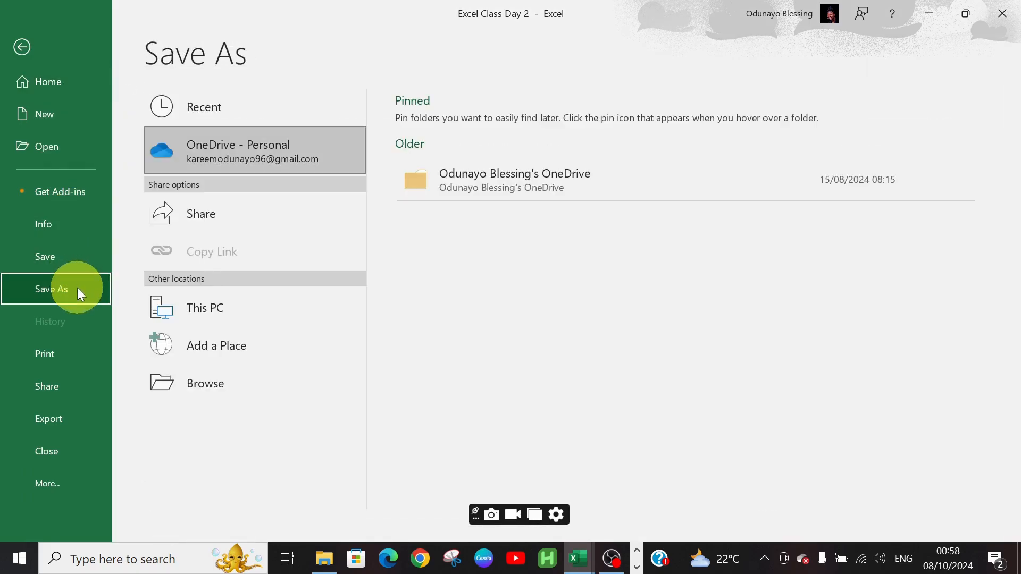
left_click(193, 388)
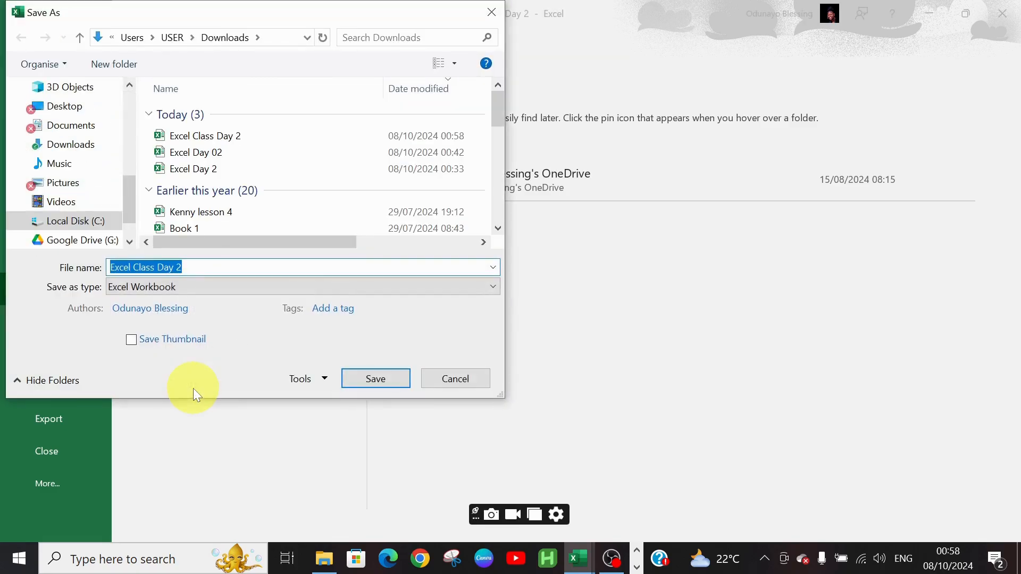
key("Right")
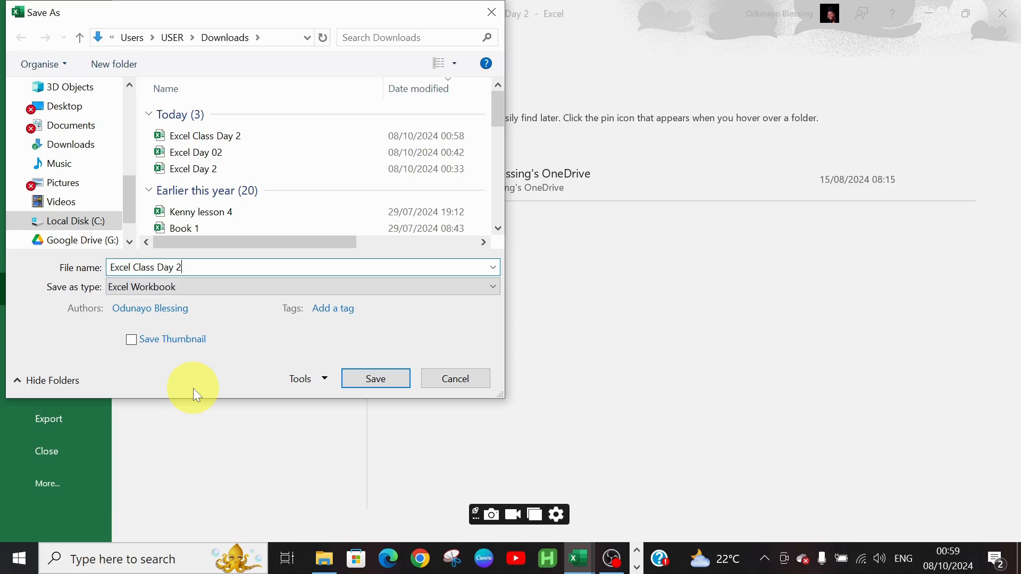
type("...")
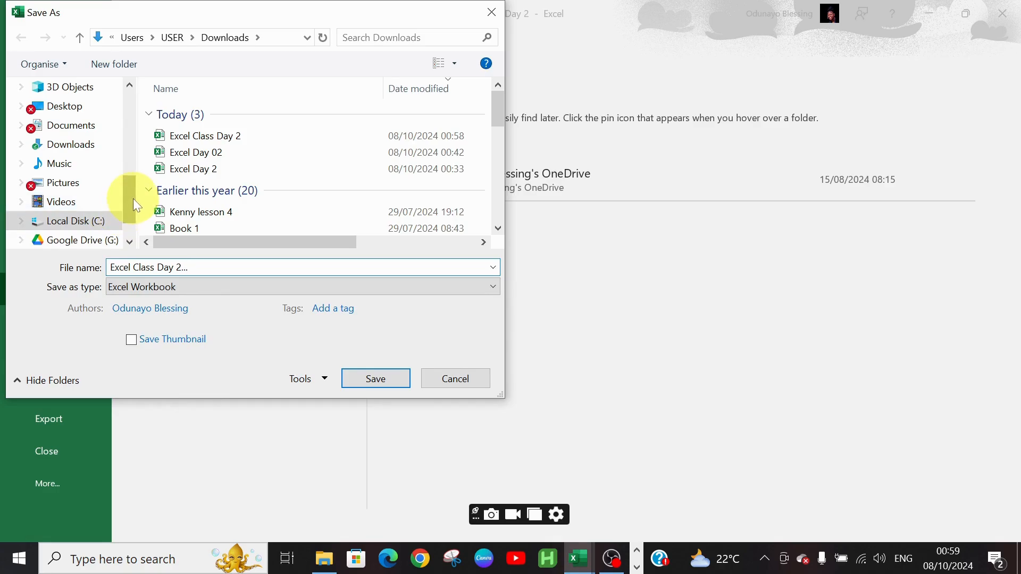
left_click_drag(133, 196, 132, 183)
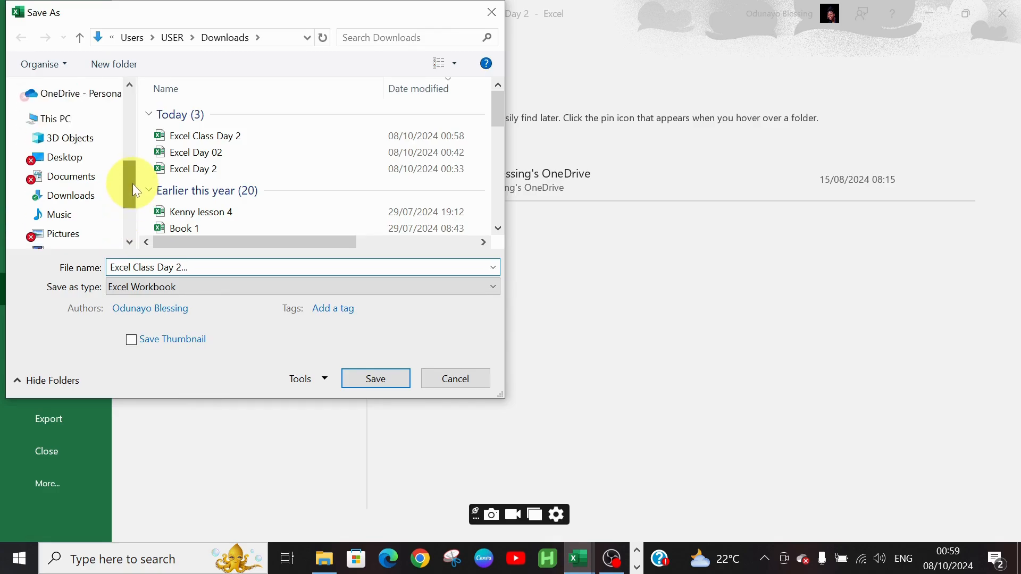
left_click(92, 201)
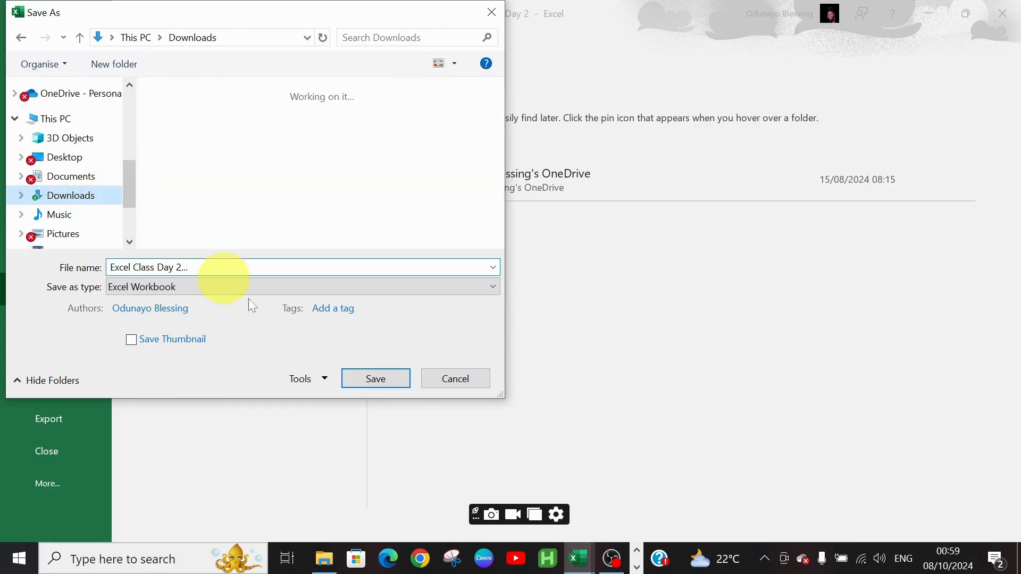
left_click(385, 382)
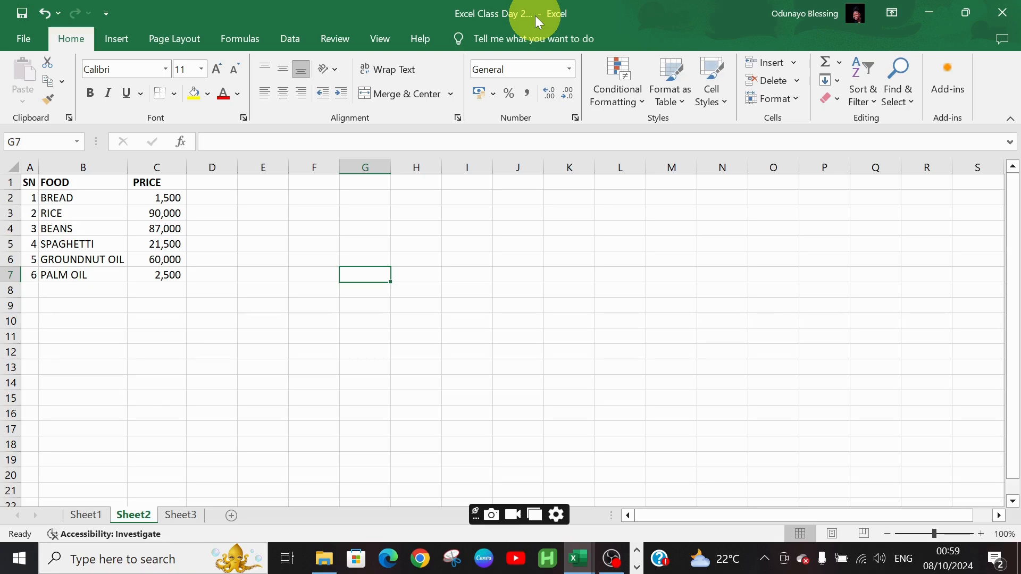
Save the workbook to Downloads as an Excel 97-2003 Workbook
left_click(34, 34)
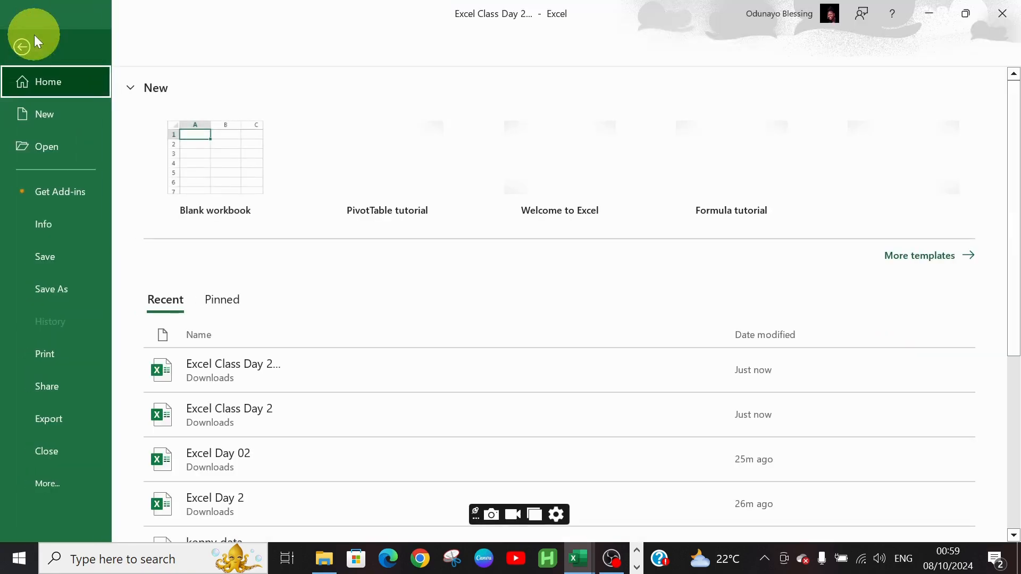
left_click(104, 292)
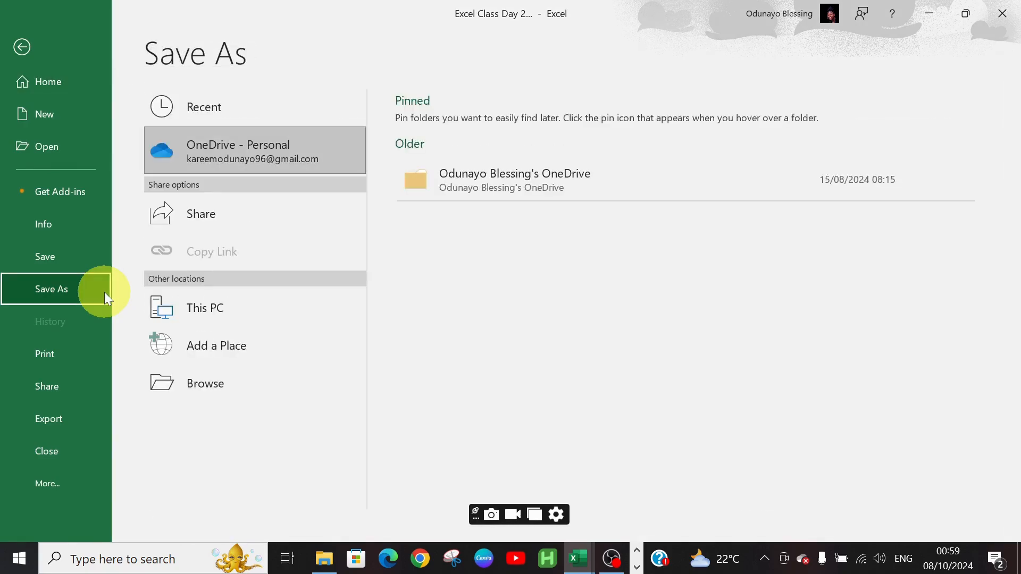
left_click(208, 379)
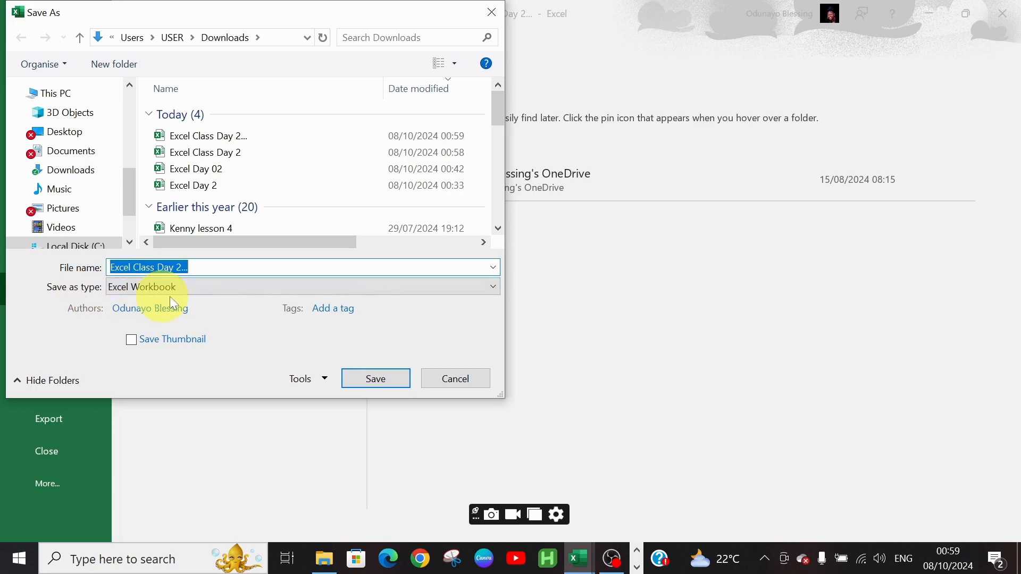
left_click(494, 289)
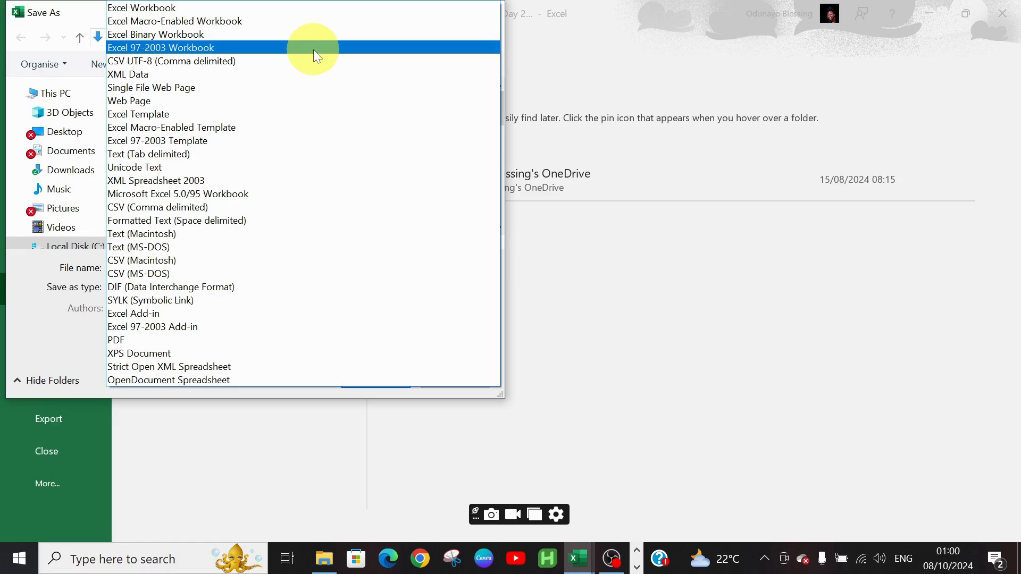
left_click(314, 49)
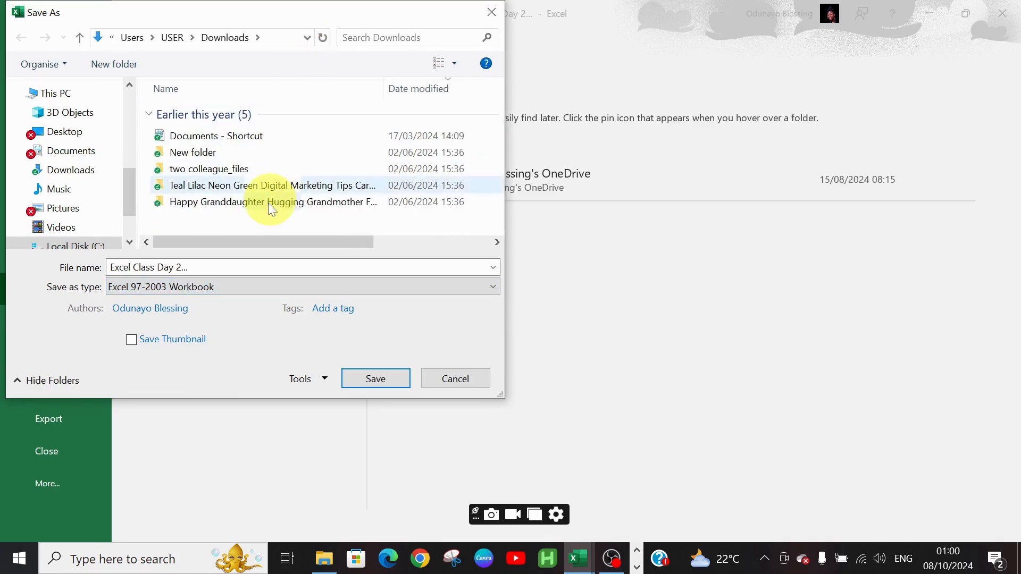
left_click(40, 178)
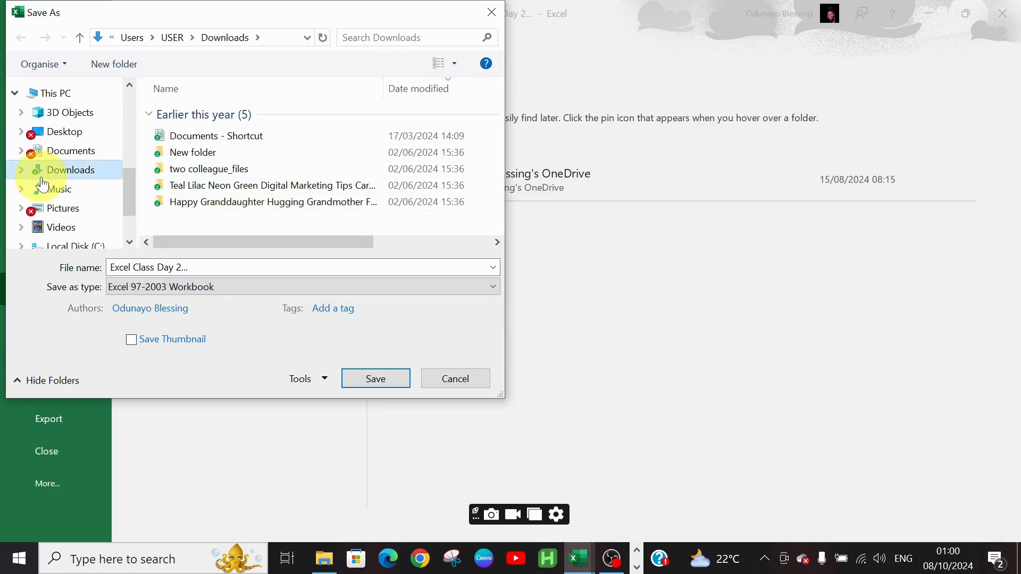
left_click(385, 378)
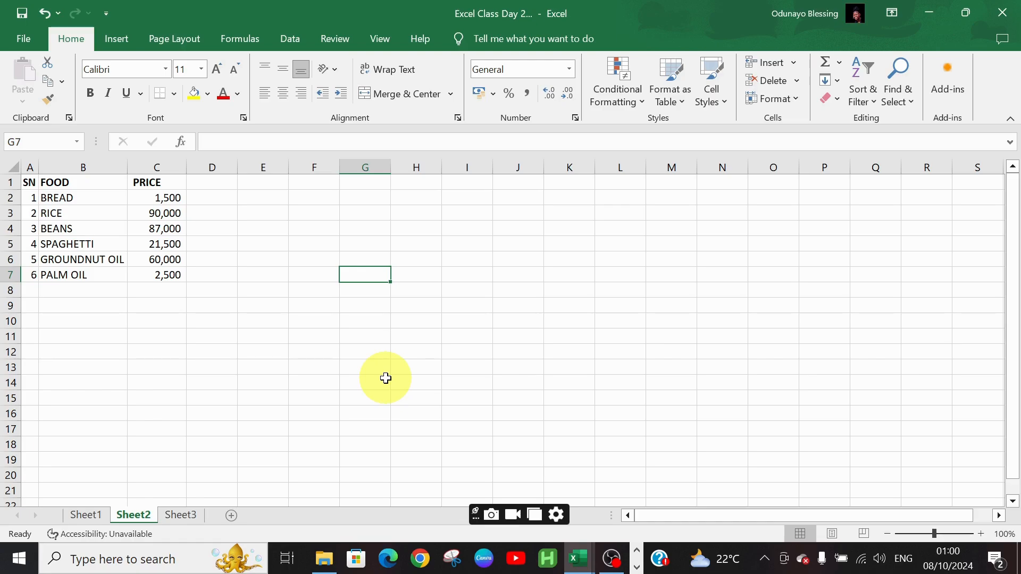
Open the Downloads folder in File Explorer to check the saved files
left_click(325, 558)
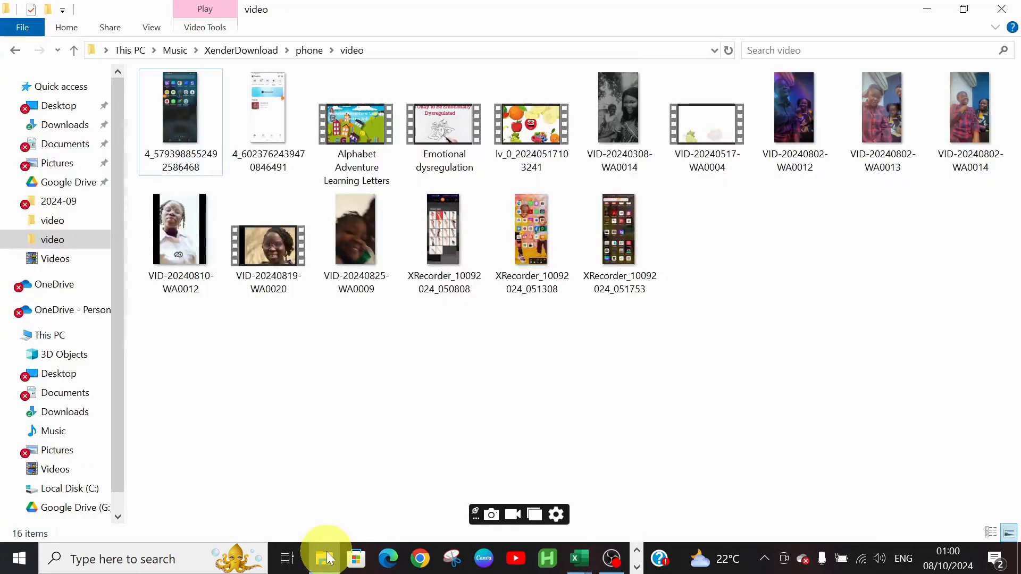
left_click(54, 133)
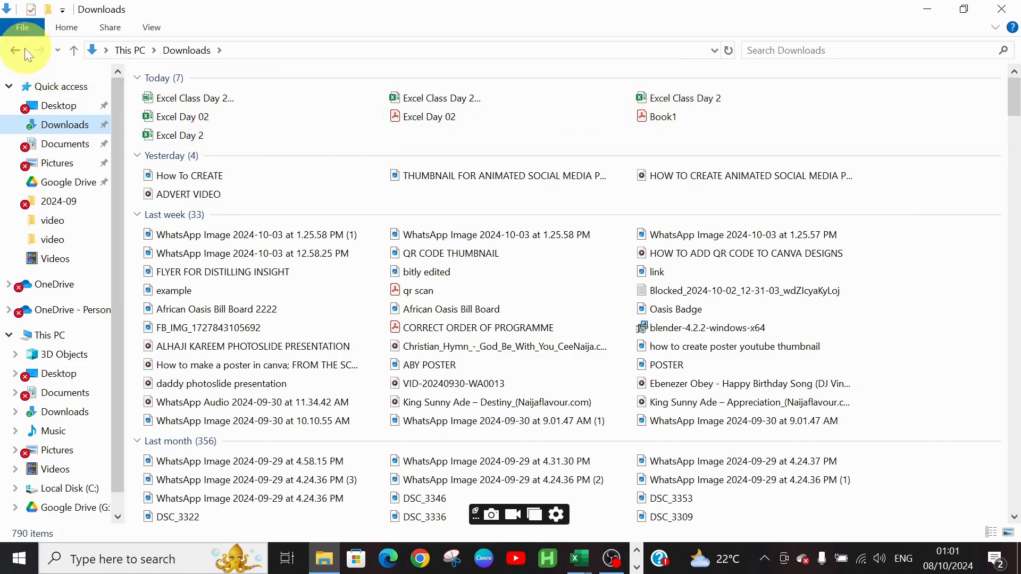
left_click(927, 9)
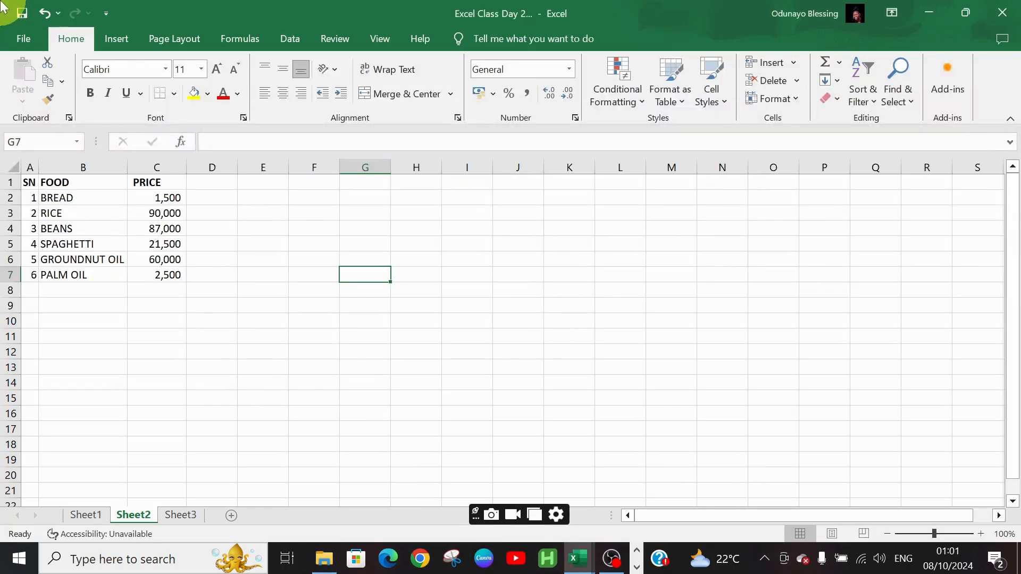
Save the workbook to Downloads as a PDF
left_click(24, 42)
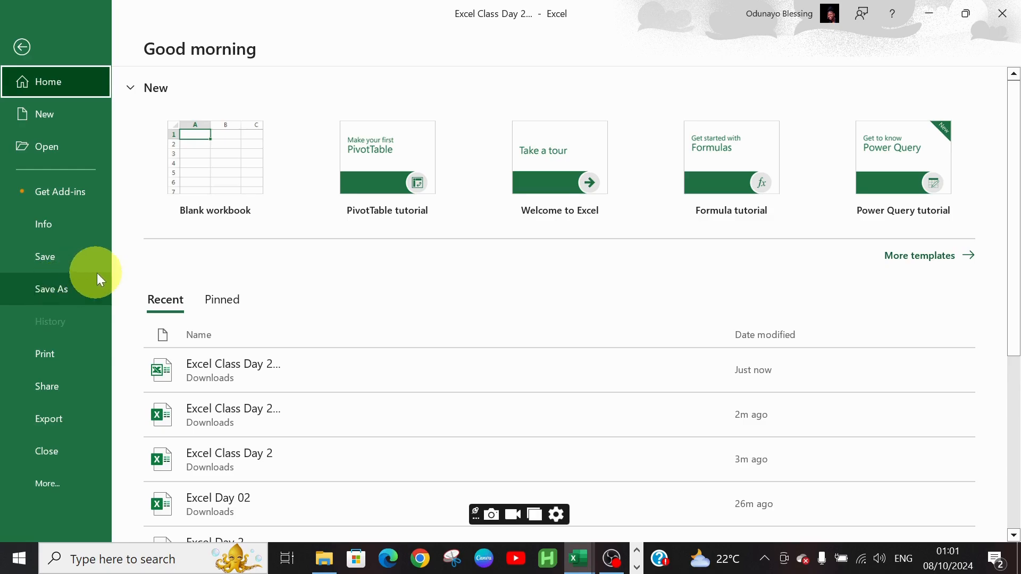
left_click(82, 282)
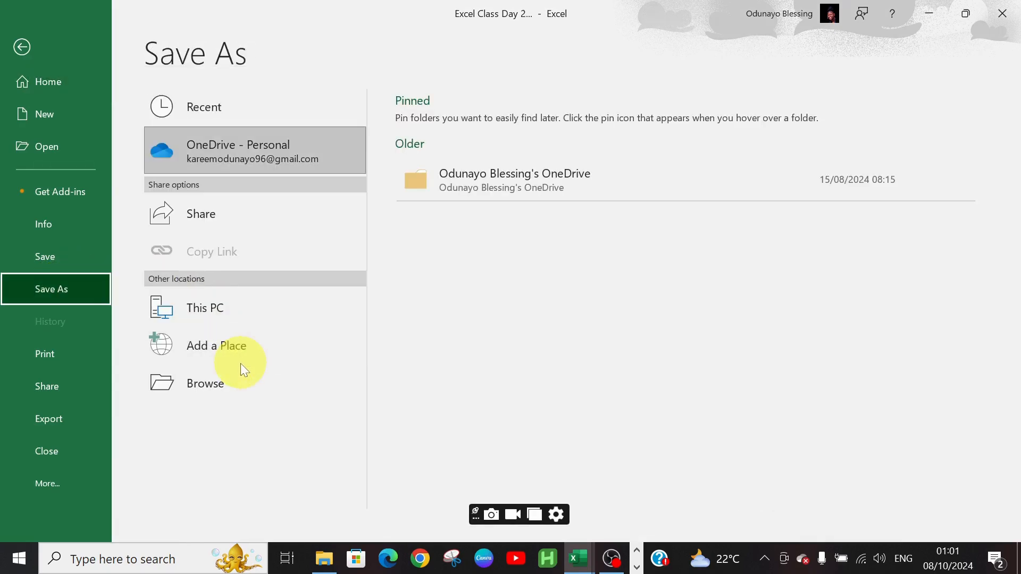
left_click(240, 372)
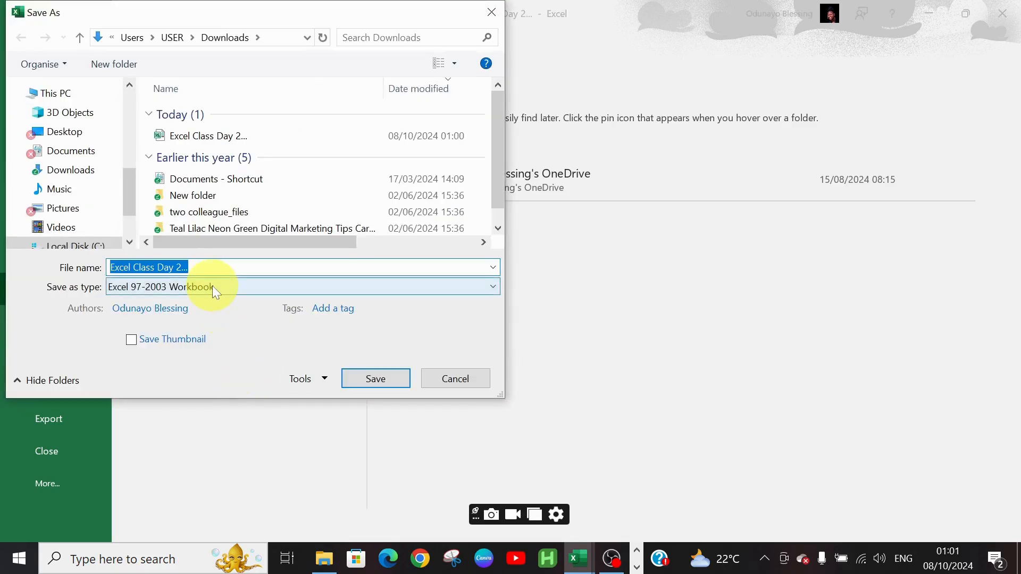
left_click(212, 286)
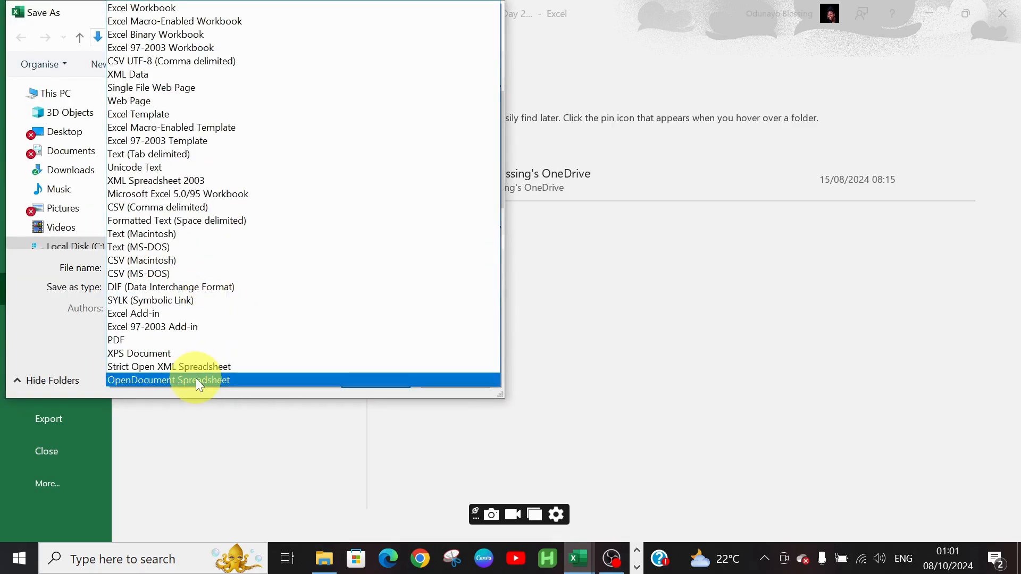
left_click(193, 340)
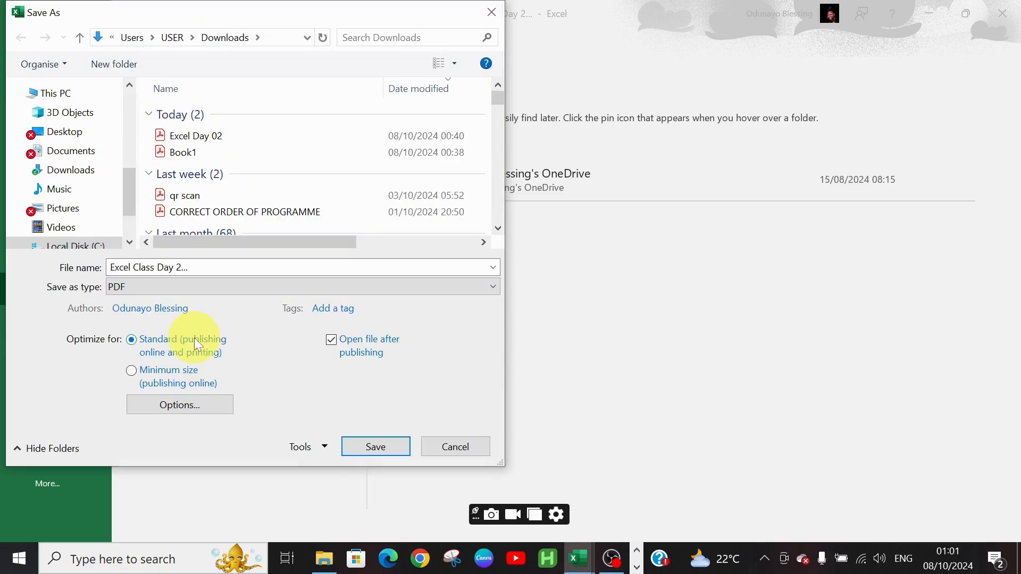
left_click(110, 170)
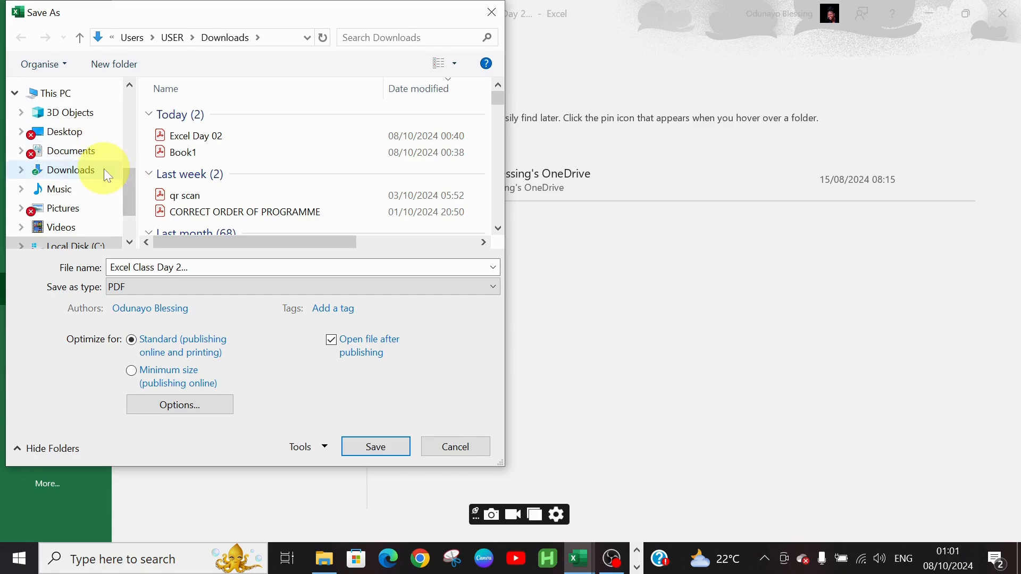
left_click(372, 450)
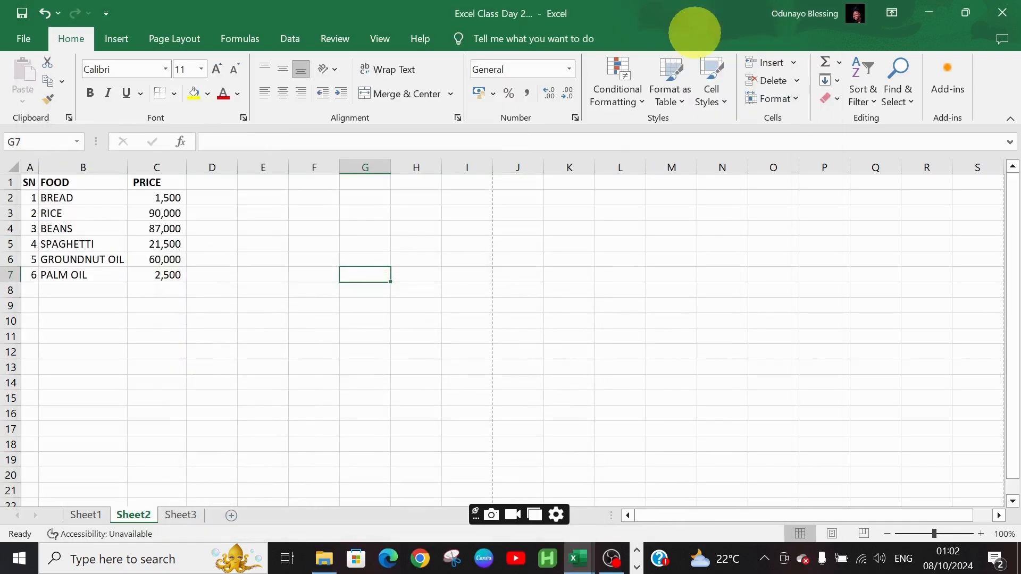
Select columns A to C and apply left alignment
left_click(32, 161)
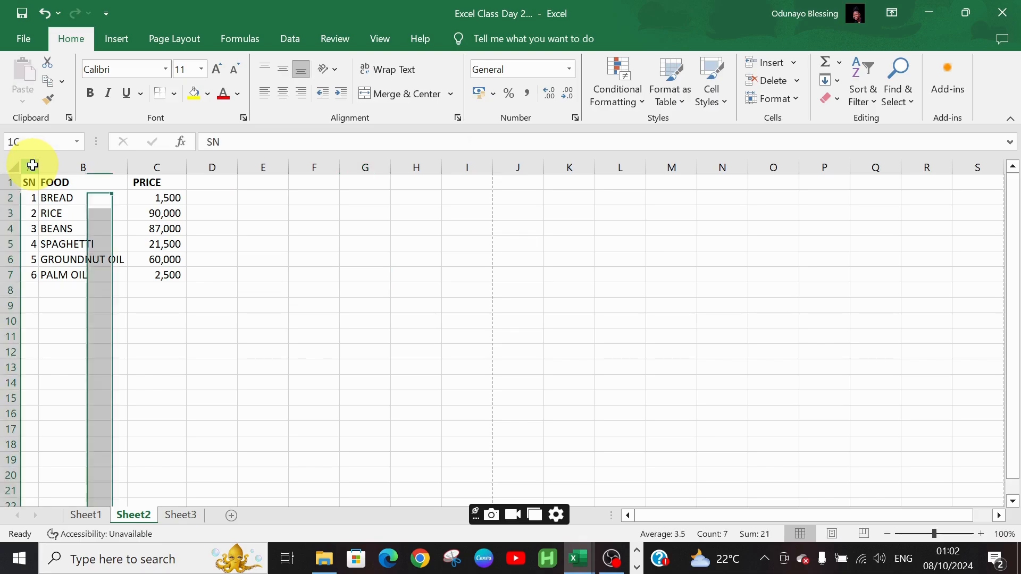
left_click_drag(32, 161, 148, 170)
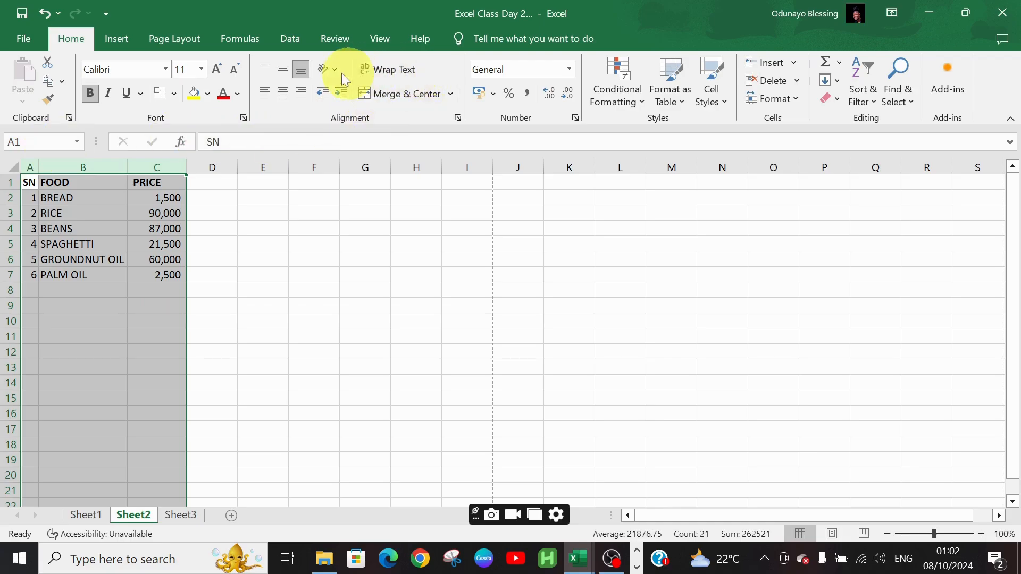
left_click(260, 95)
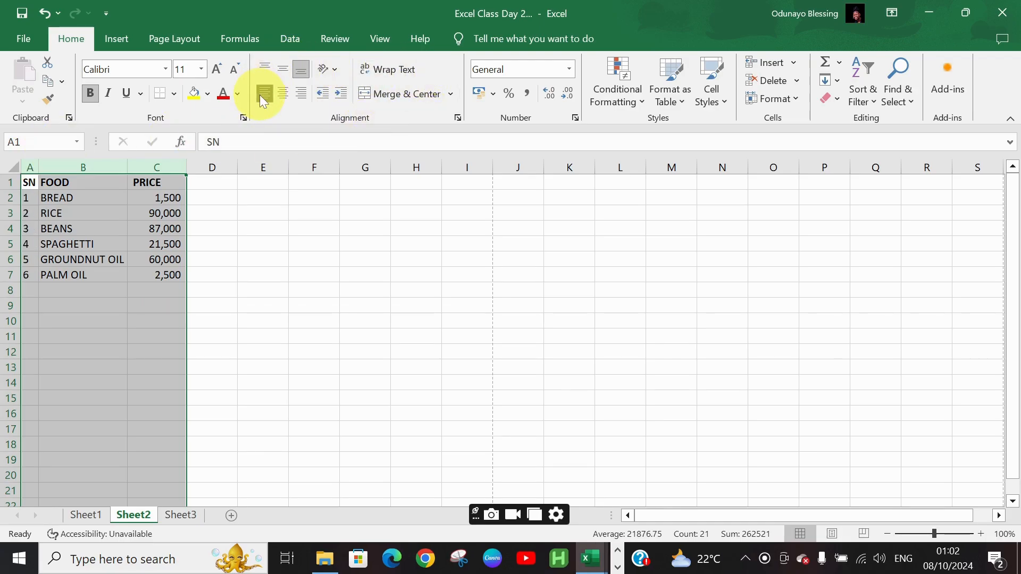
left_click(260, 95)
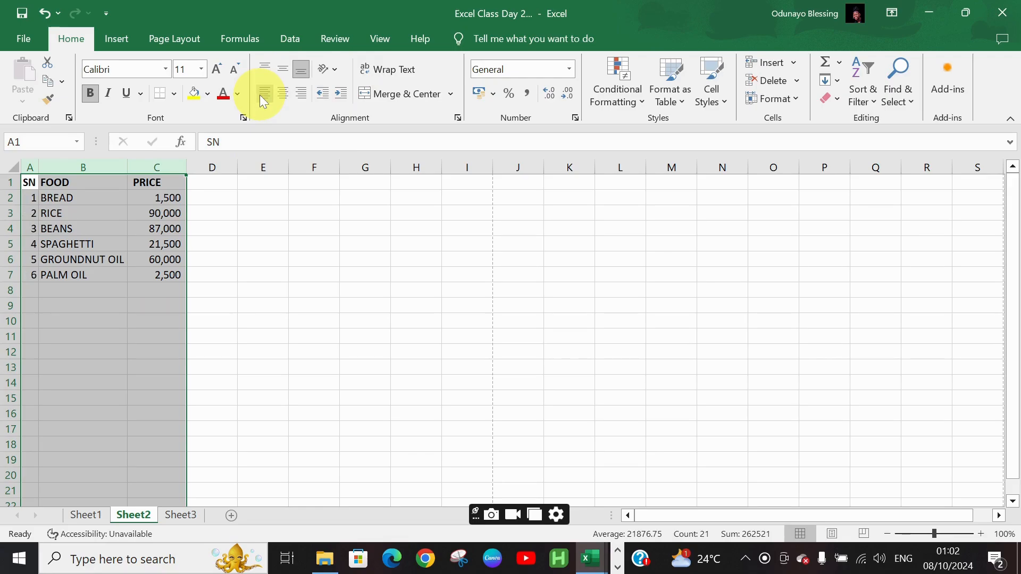
left_click(263, 101)
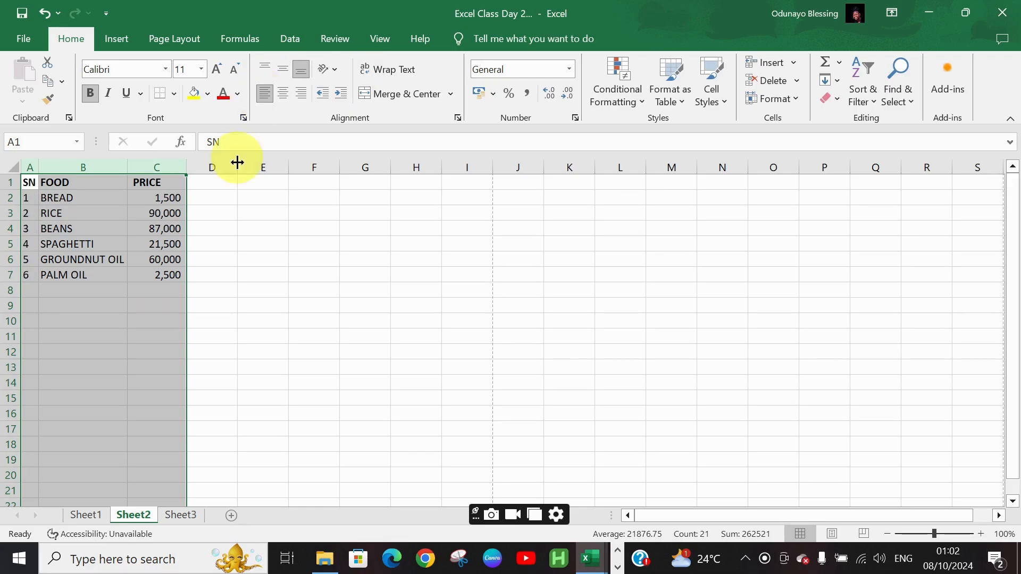
left_click(230, 200)
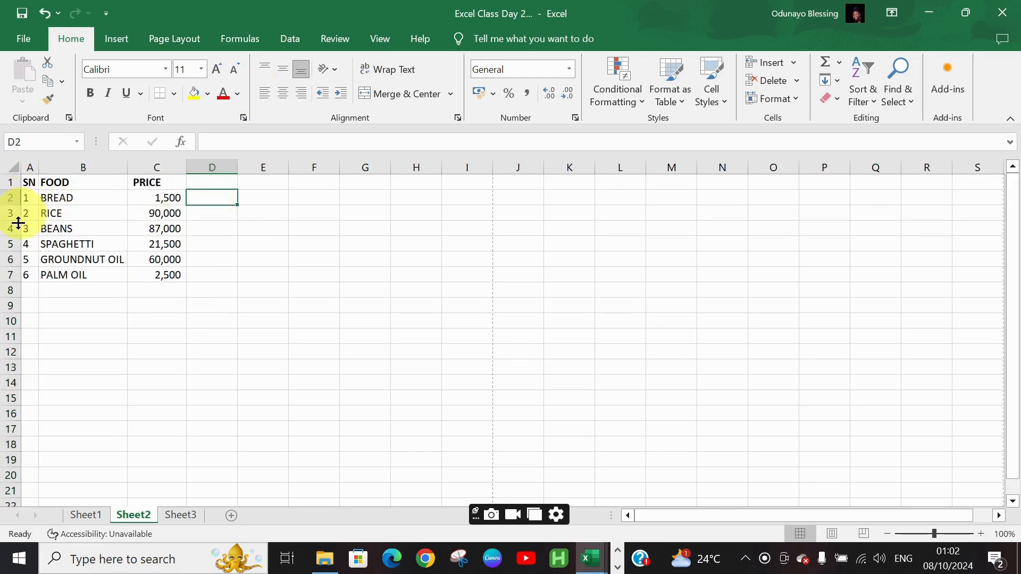
left_click(28, 167)
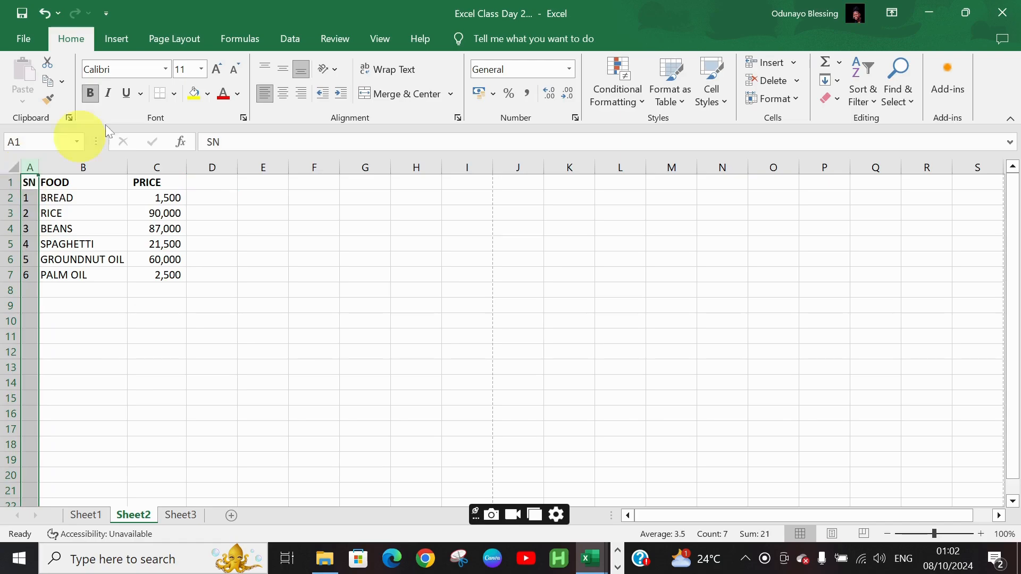
left_click(266, 92)
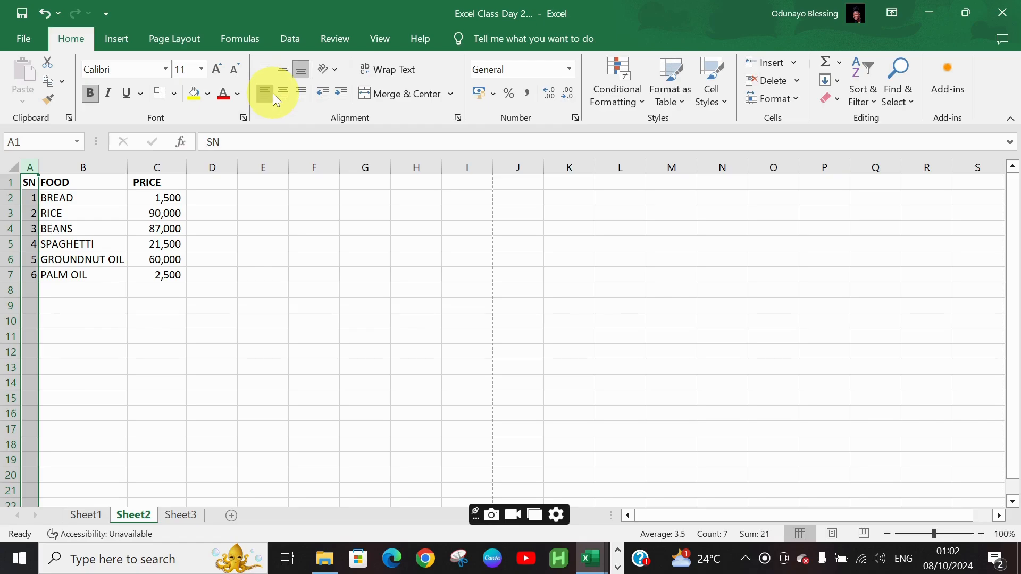
left_click(272, 93)
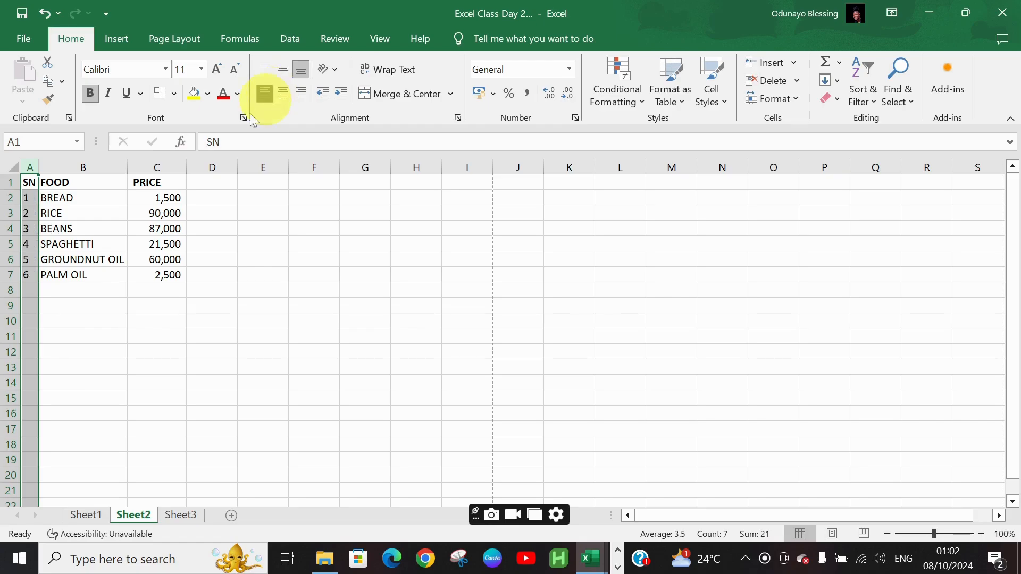
Right-align column C so the PRICE header lines up with the prices
left_click(175, 168)
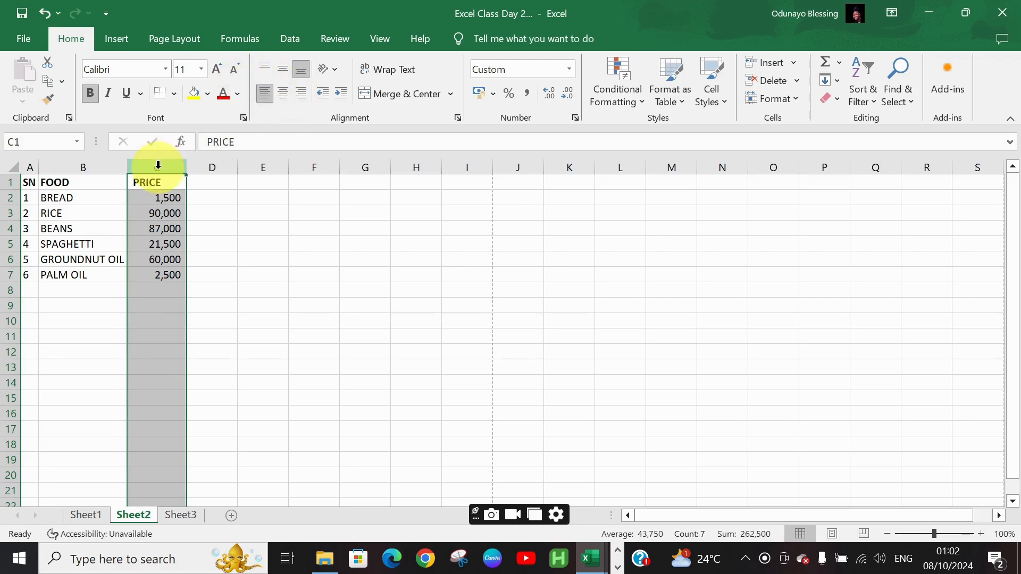
left_click(301, 94)
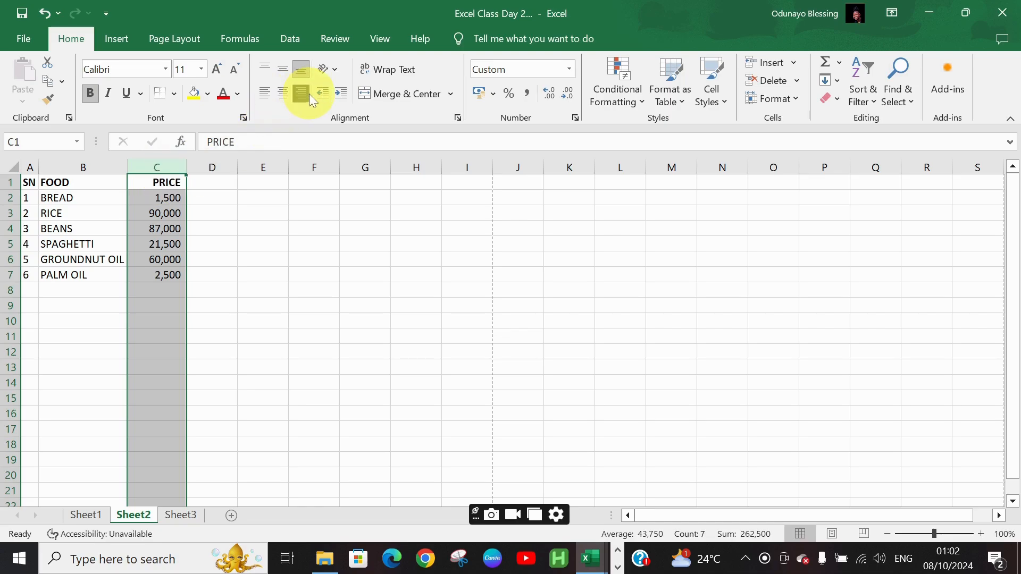
Make row 2 taller, try top, middle and bottom vertical alignment on it, then autofit the row height again
left_click(292, 260)
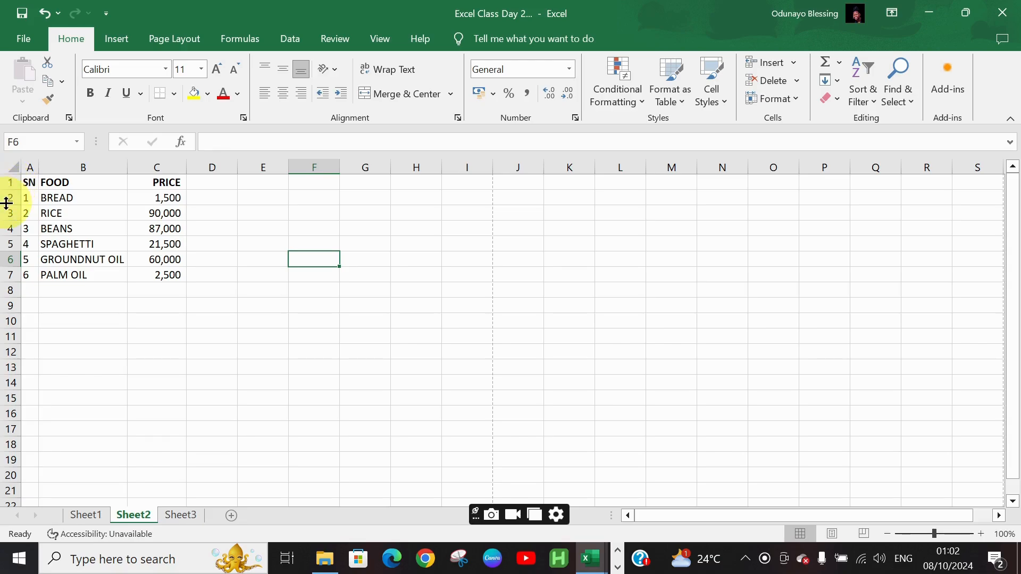
left_click_drag(7, 203, 6, 278)
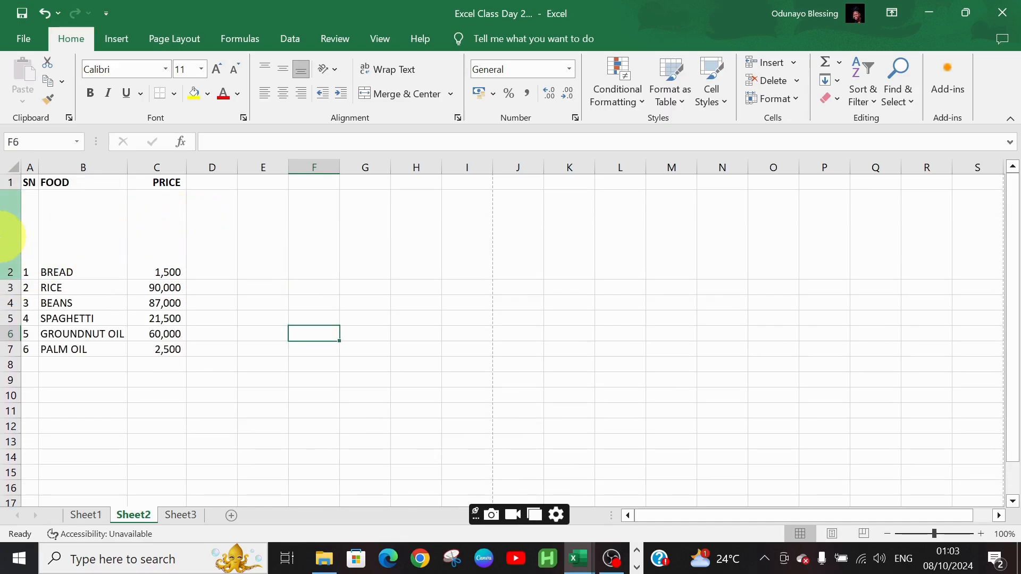
left_click(6, 236)
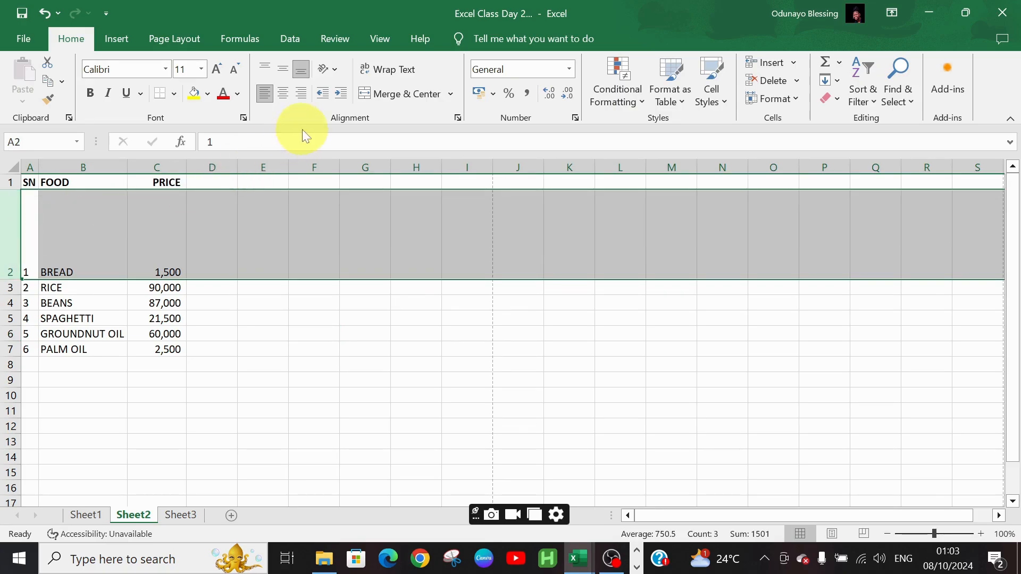
left_click(263, 65)
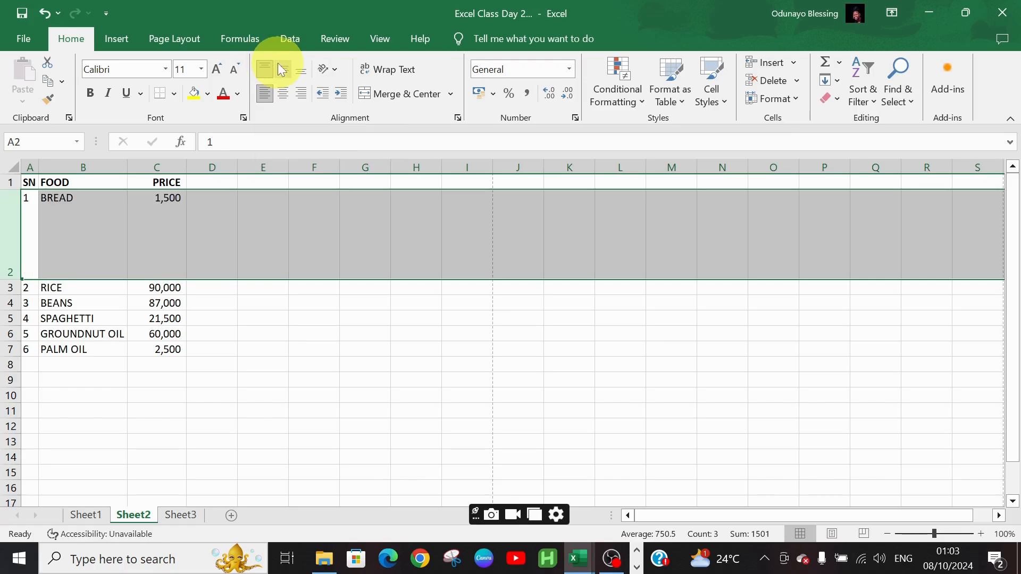
left_click(282, 70)
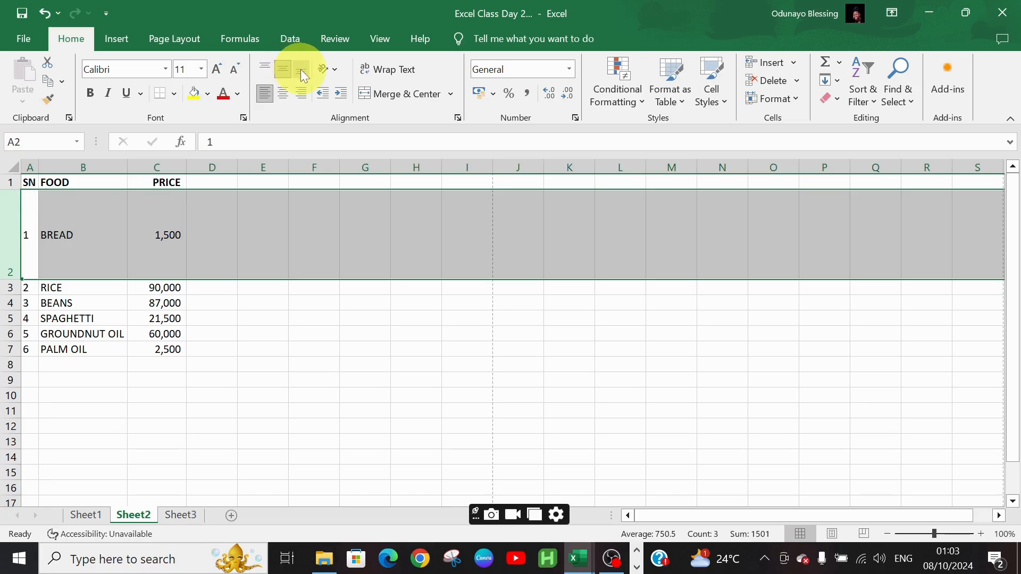
left_click(301, 70)
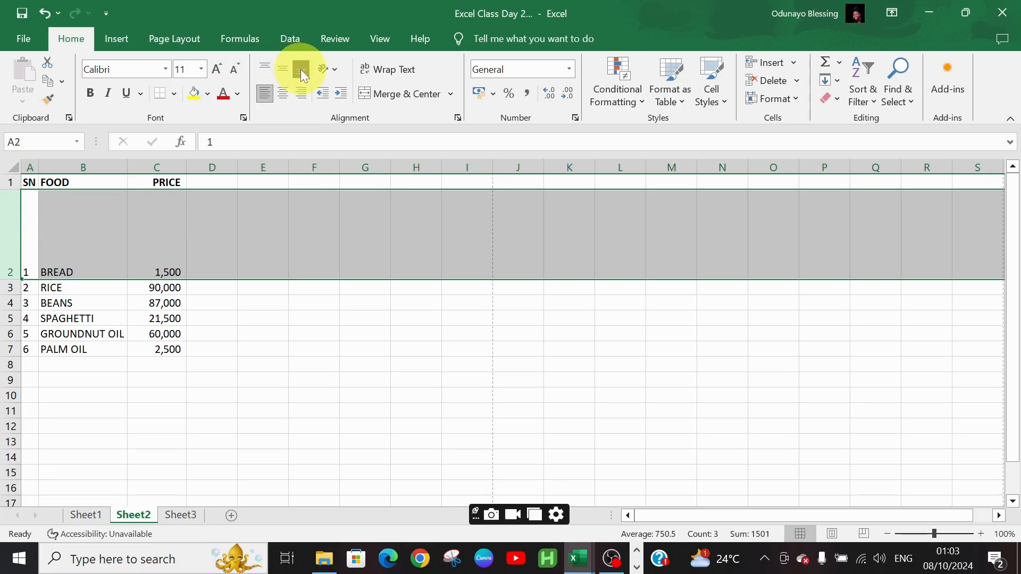
double_click(11, 278)
left_click(449, 218)
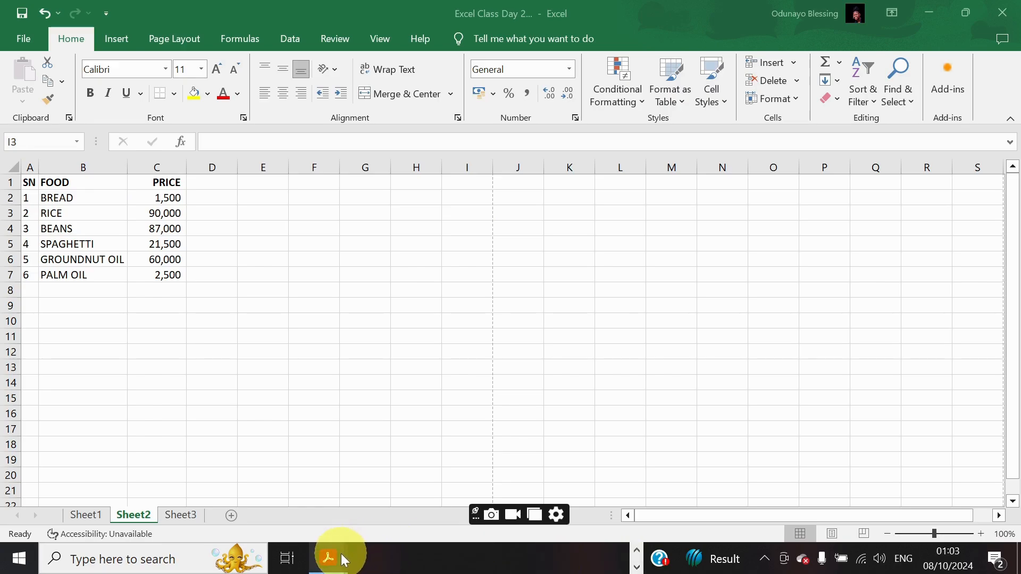
Review the previously exported PDF of the price list in the PDF viewer, then minimize it
mouse_move(345, 560)
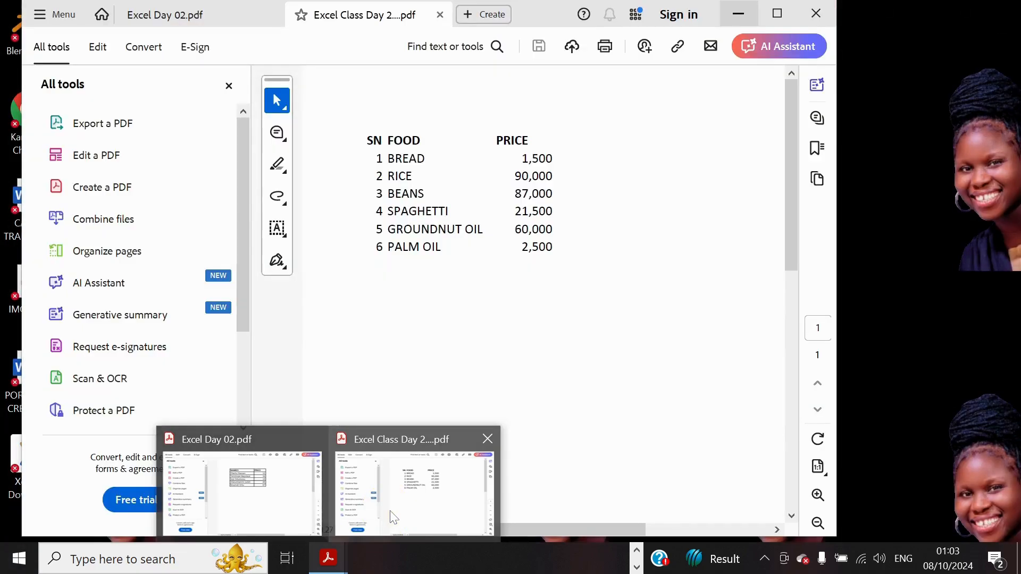
left_click(393, 516)
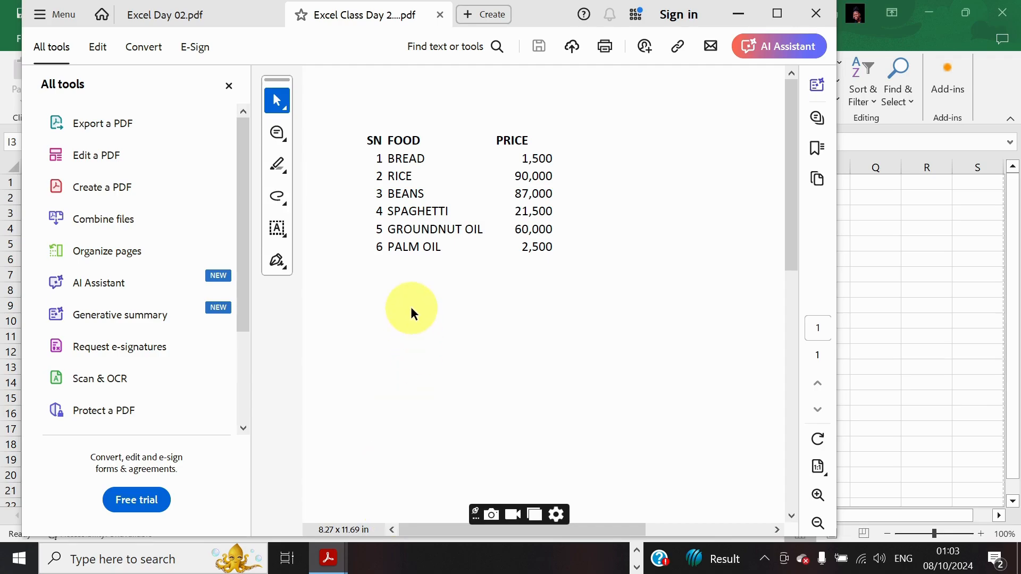
left_click(753, 16)
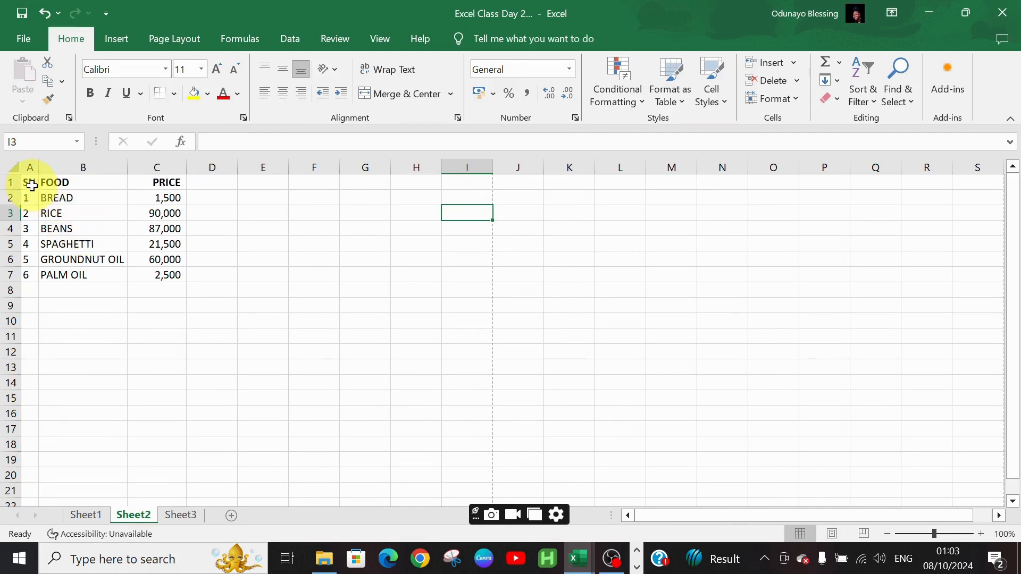
Apply All Borders to the price list range A1:C7
left_click_drag(31, 186, 182, 279)
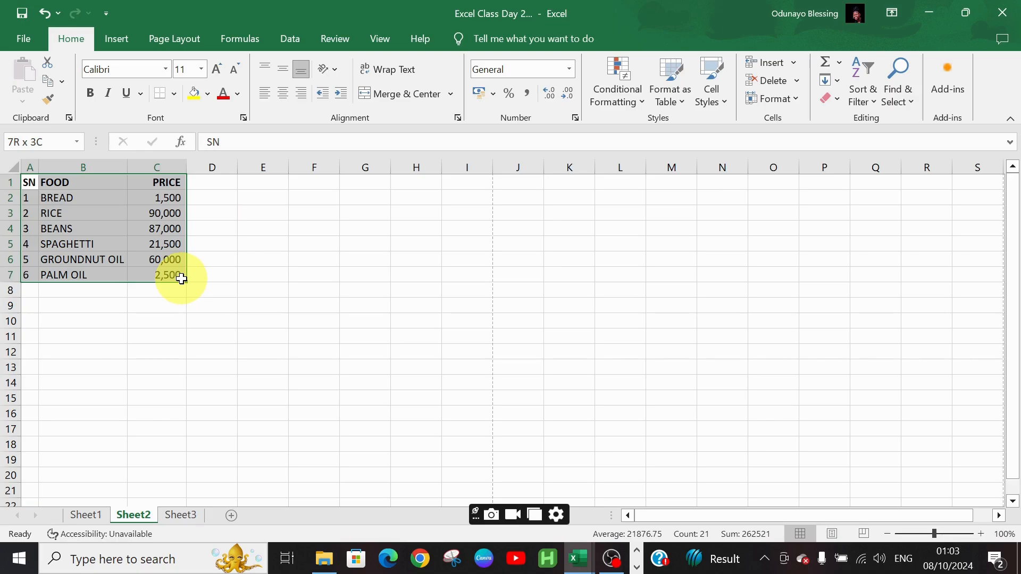
left_click_drag(181, 280, 181, 280)
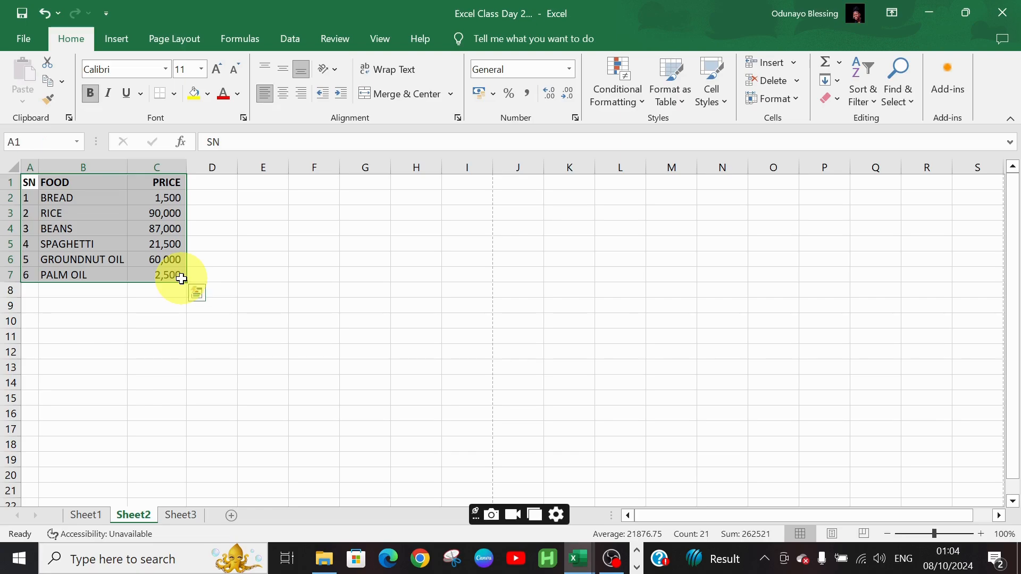
left_click(176, 91)
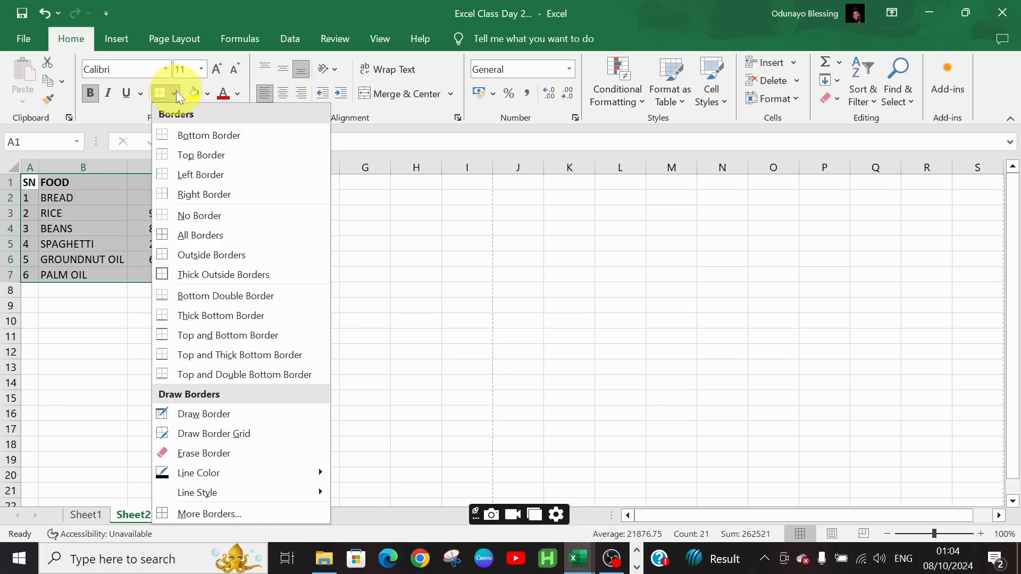
left_click(207, 235)
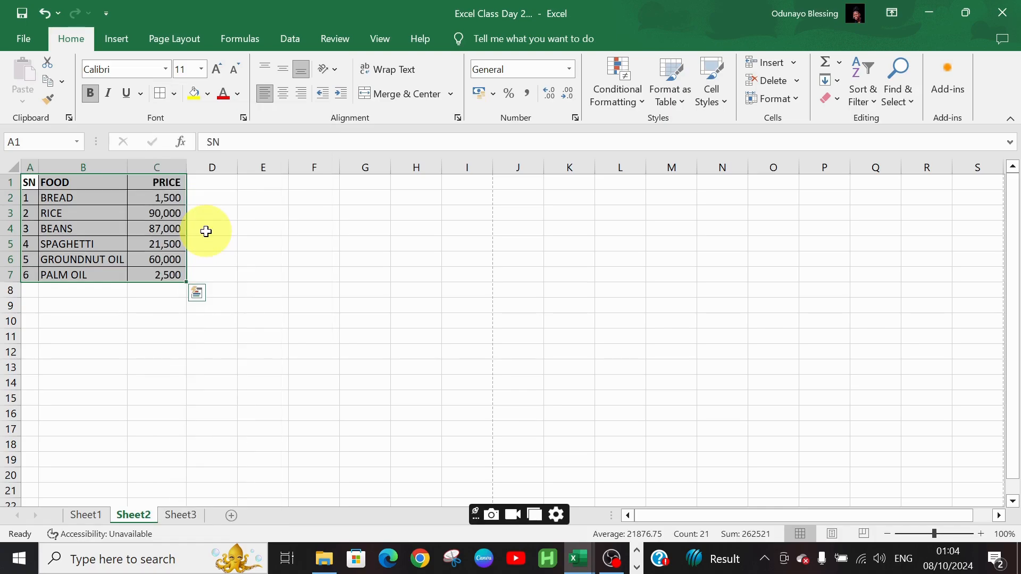
left_click(244, 239)
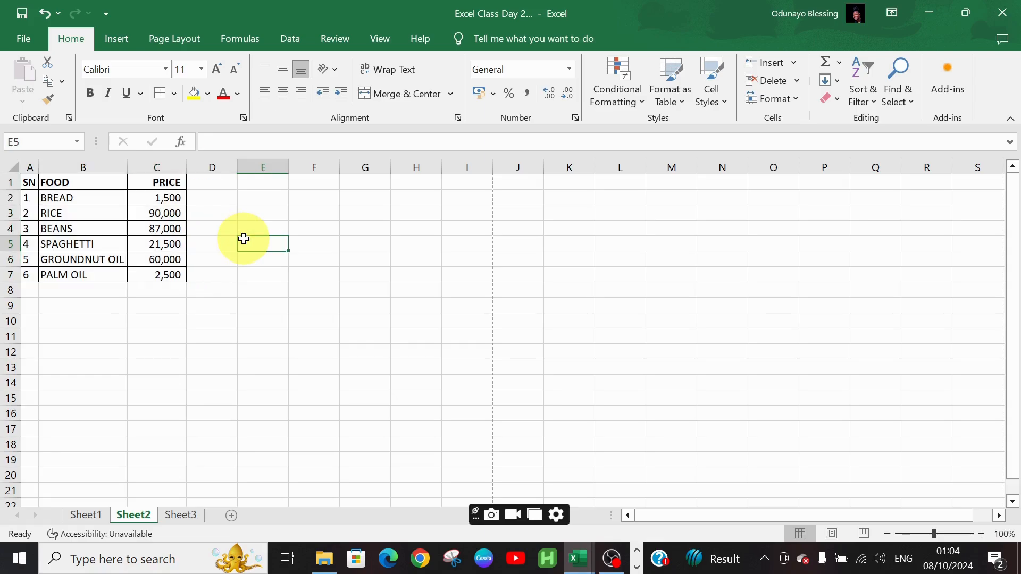
Try to save the workbook as a PDF in Downloads, replacing the existing PDF of the same name
left_click(24, 39)
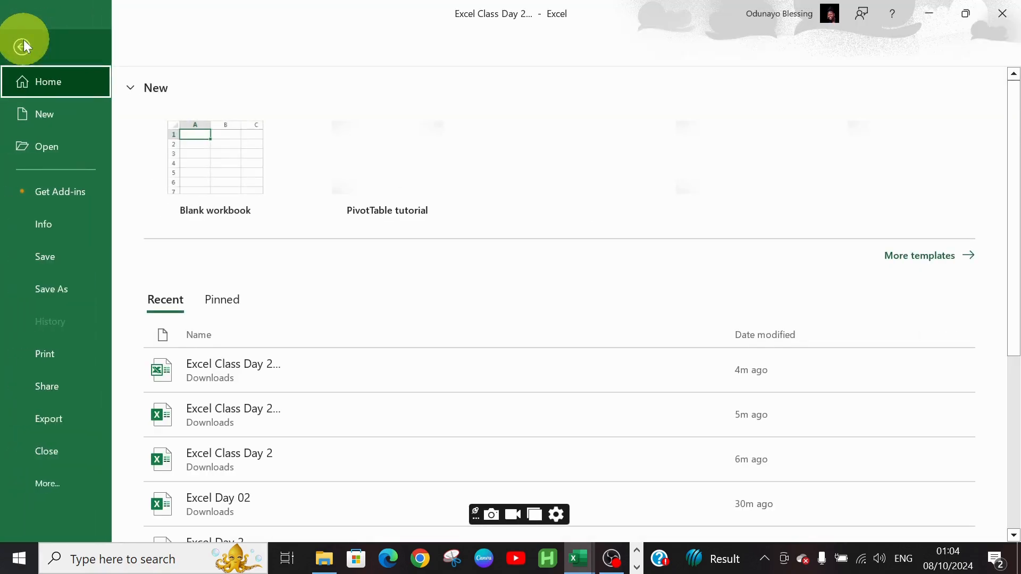
left_click(76, 281)
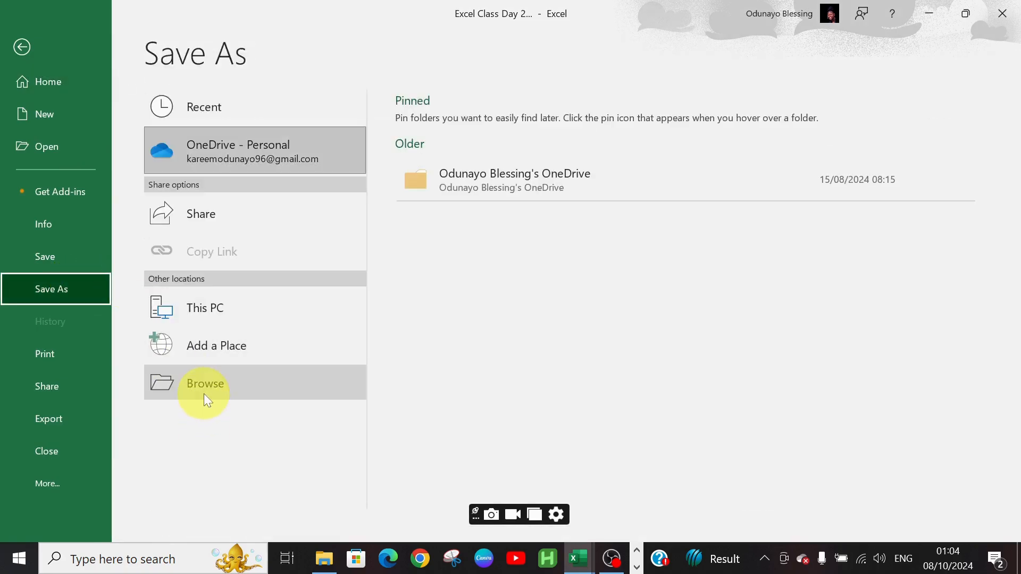
left_click(204, 392)
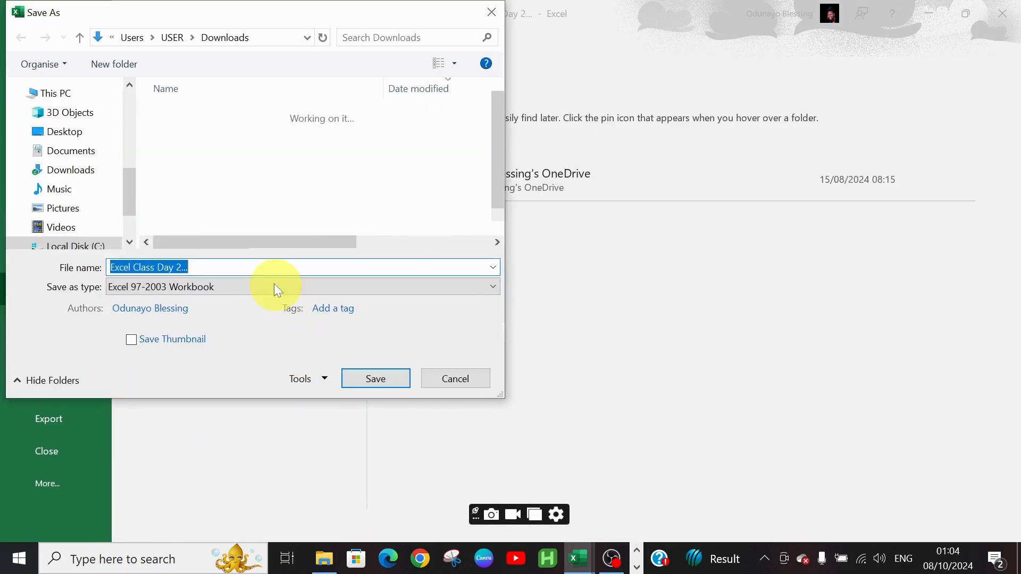
left_click(270, 285)
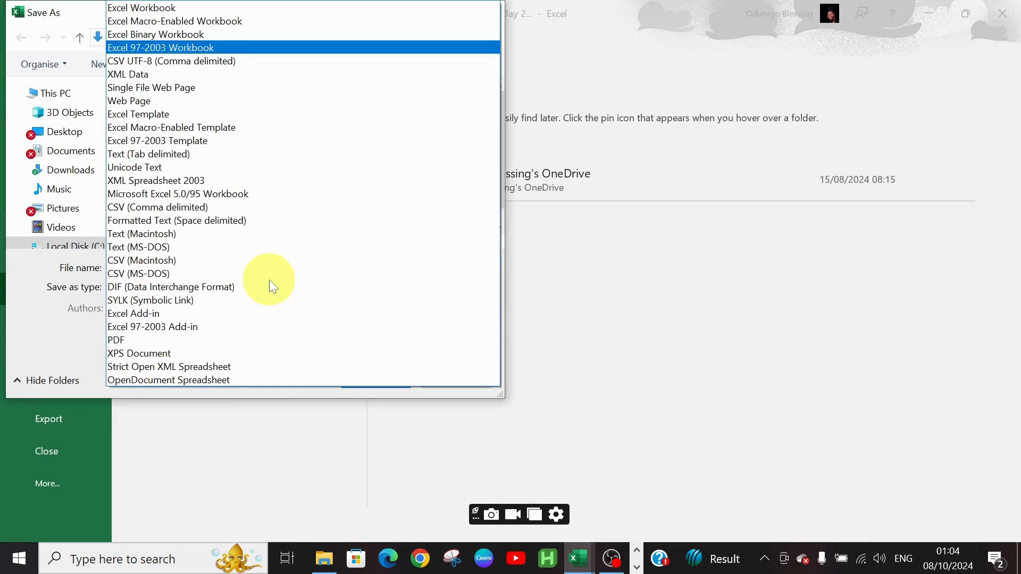
left_click(255, 340)
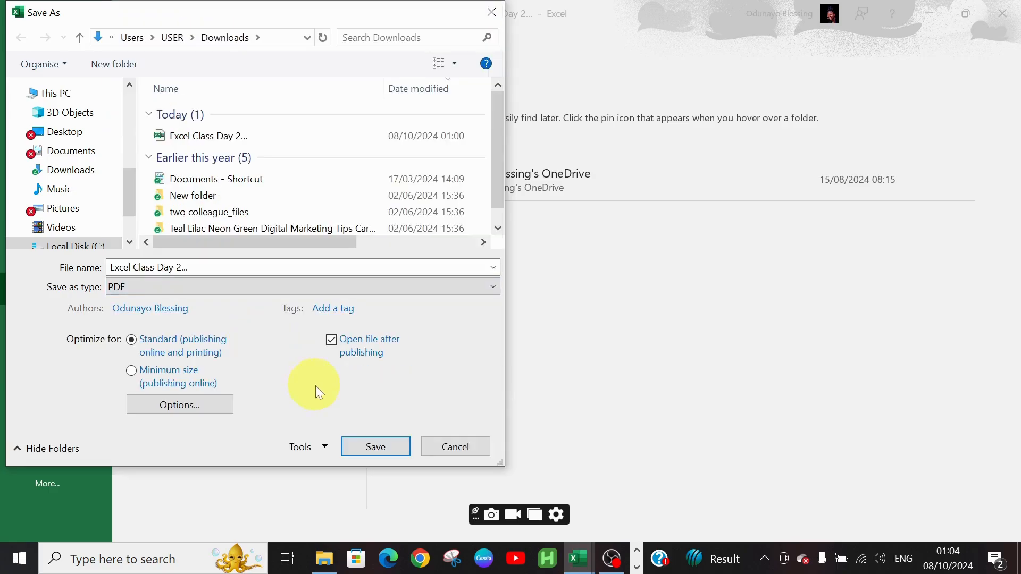
left_click(370, 446)
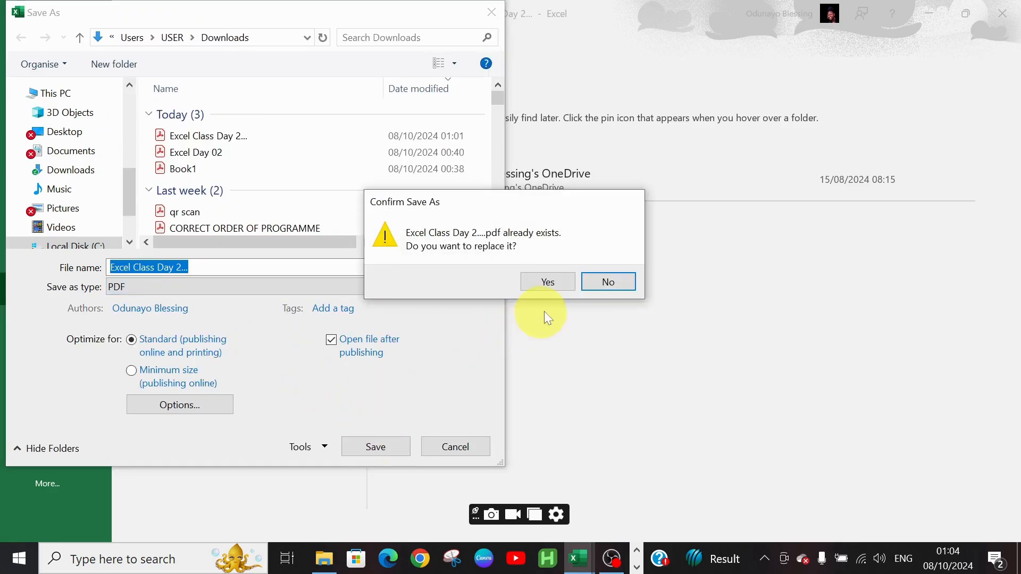
left_click(557, 286)
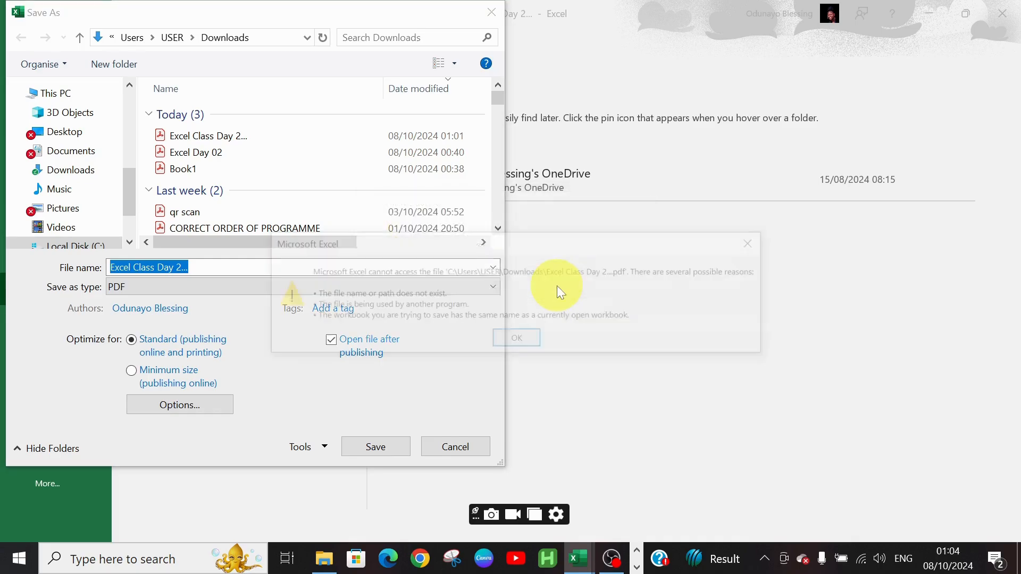
left_click(507, 338)
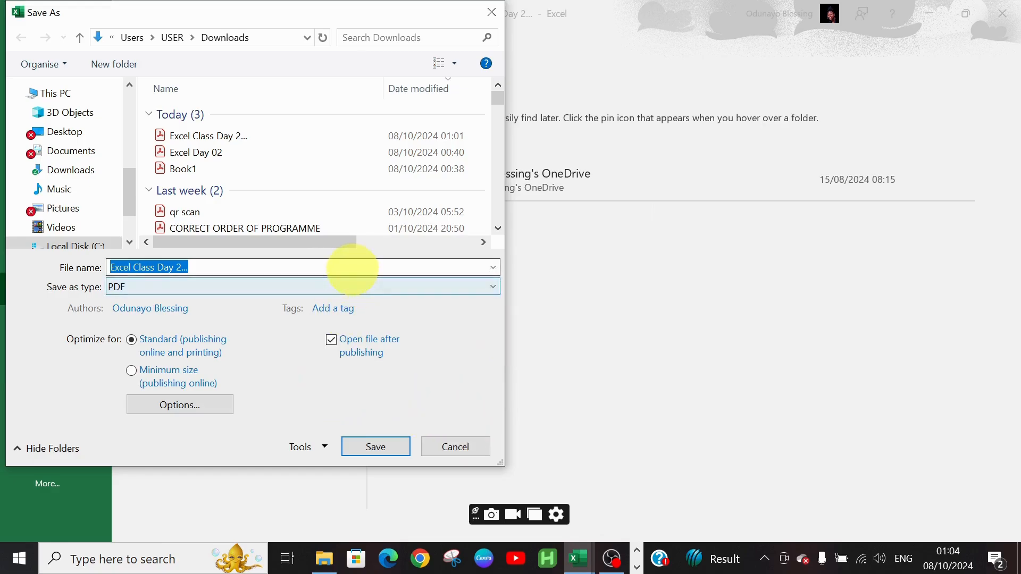
Save the PDF instead under the file name Excel Class Day 2....hf in Downloads
left_click(352, 267)
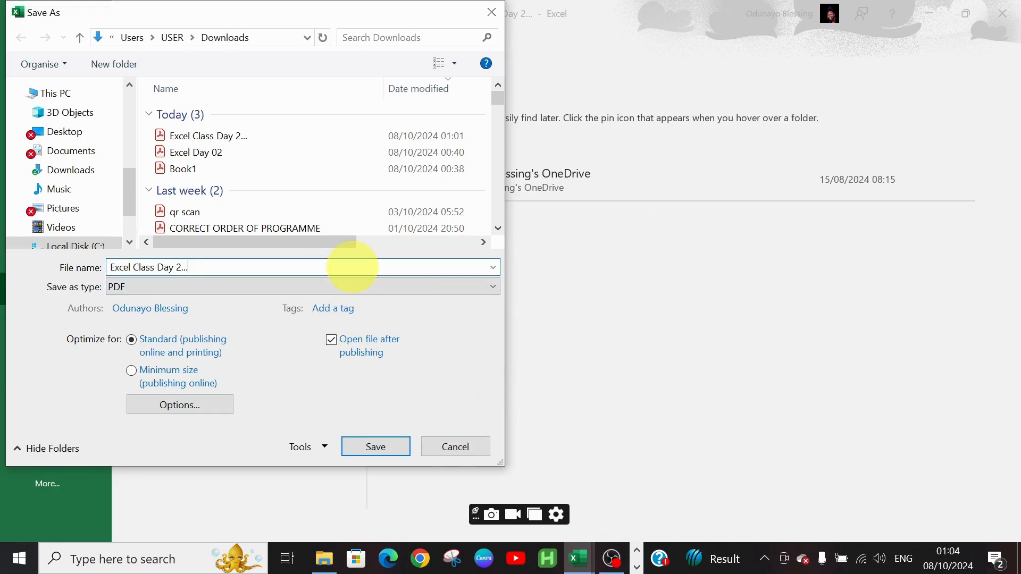
type(".")
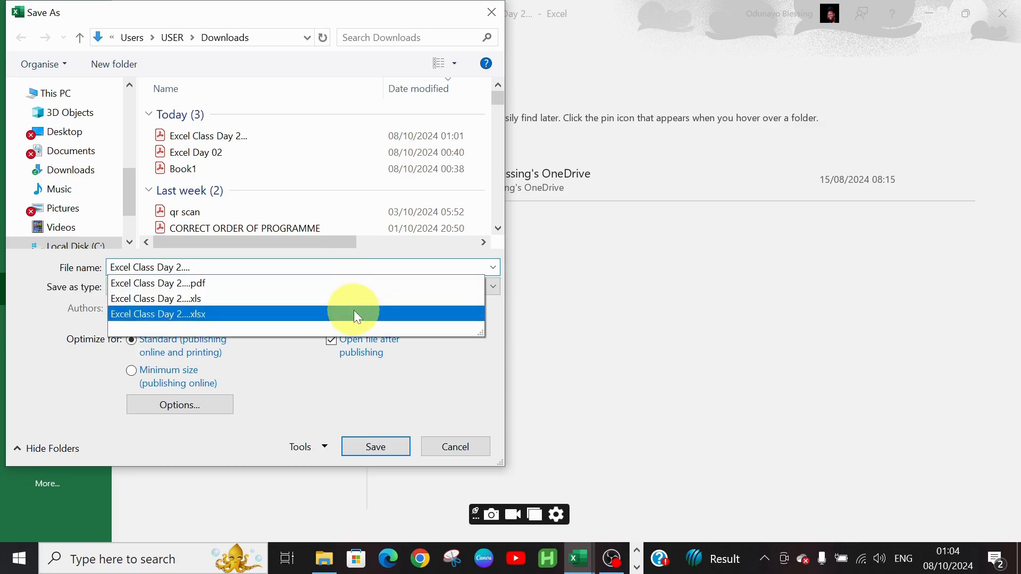
type("hf")
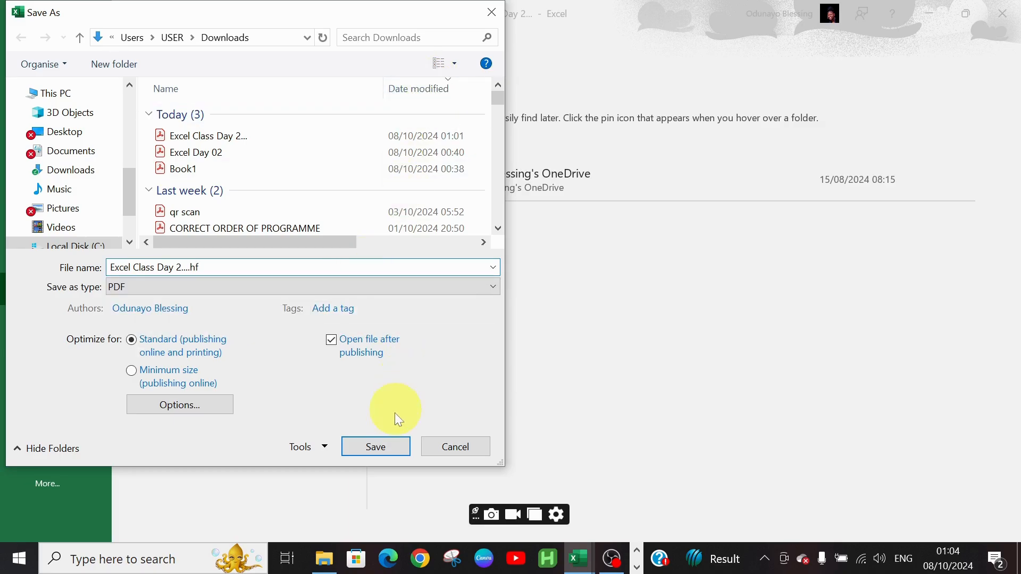
left_click(382, 445)
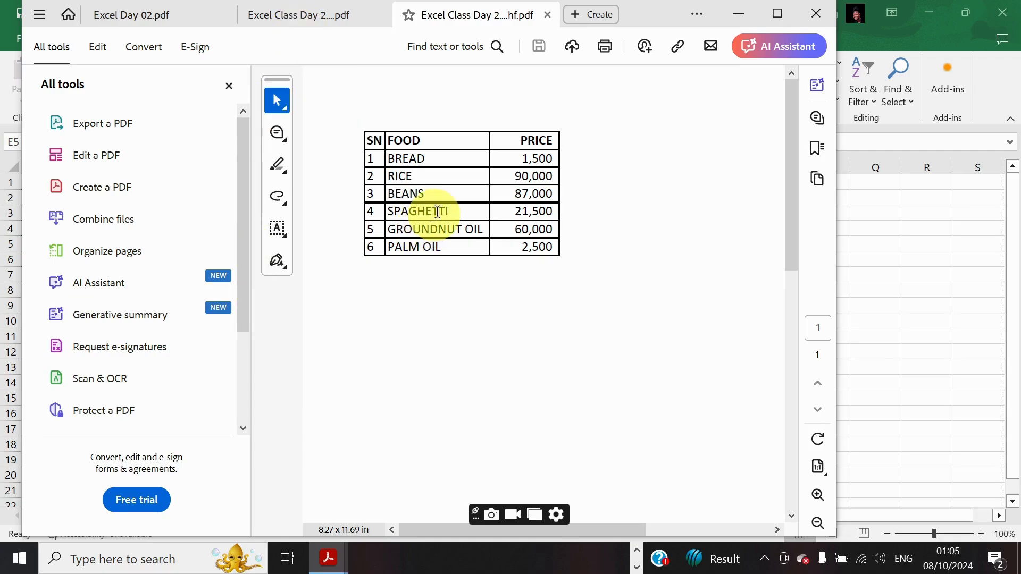
Compare the new bordered PDF with the earlier PDF in the viewer, then minimize the viewer
left_click(319, 10)
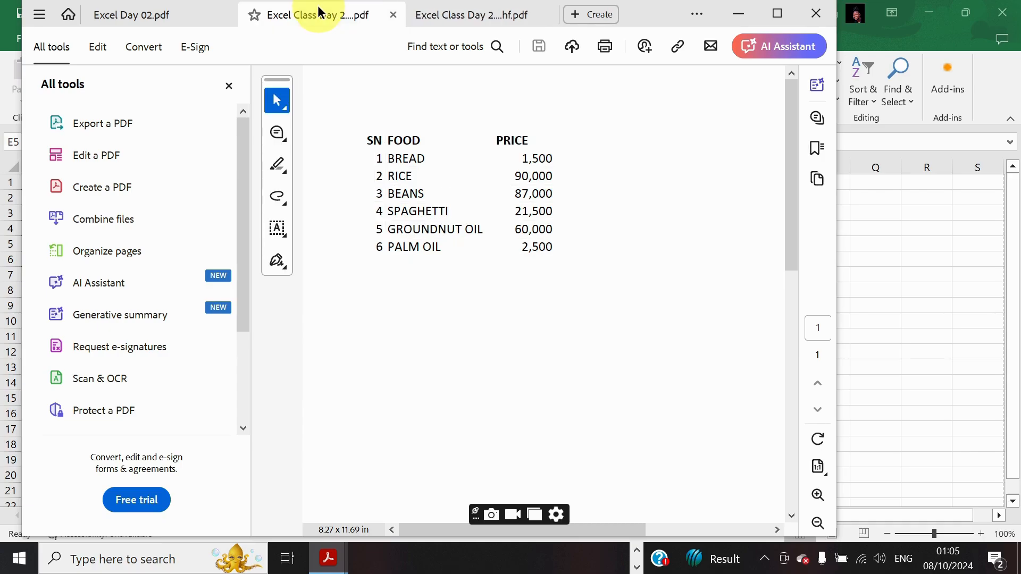
left_click(471, 15)
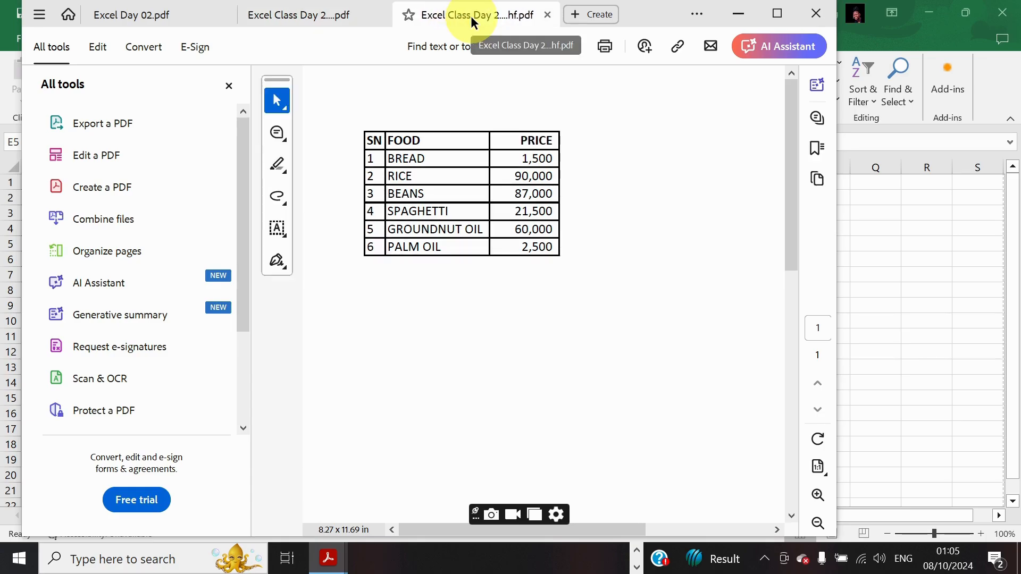
left_click(311, 21)
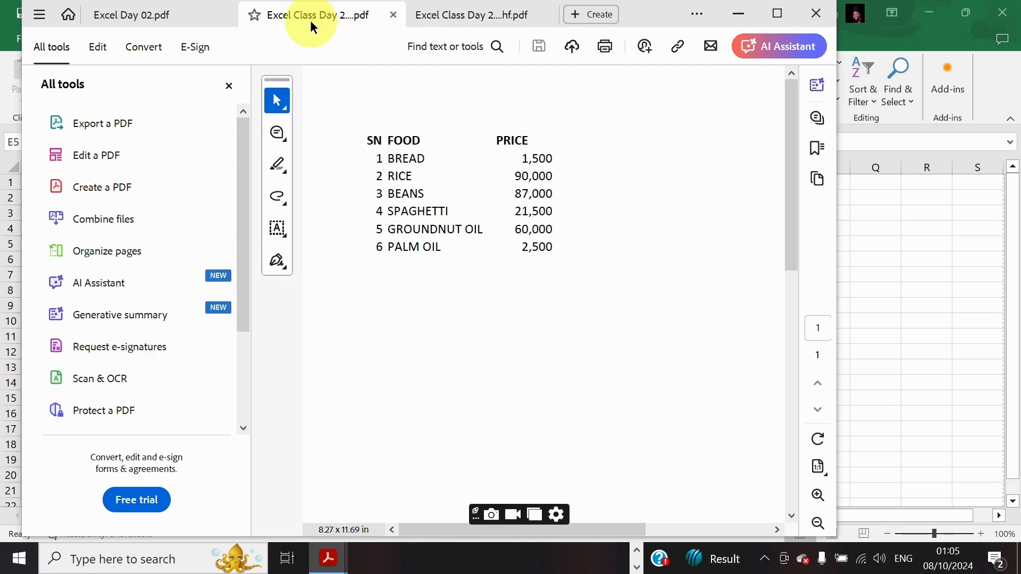
left_click(739, 16)
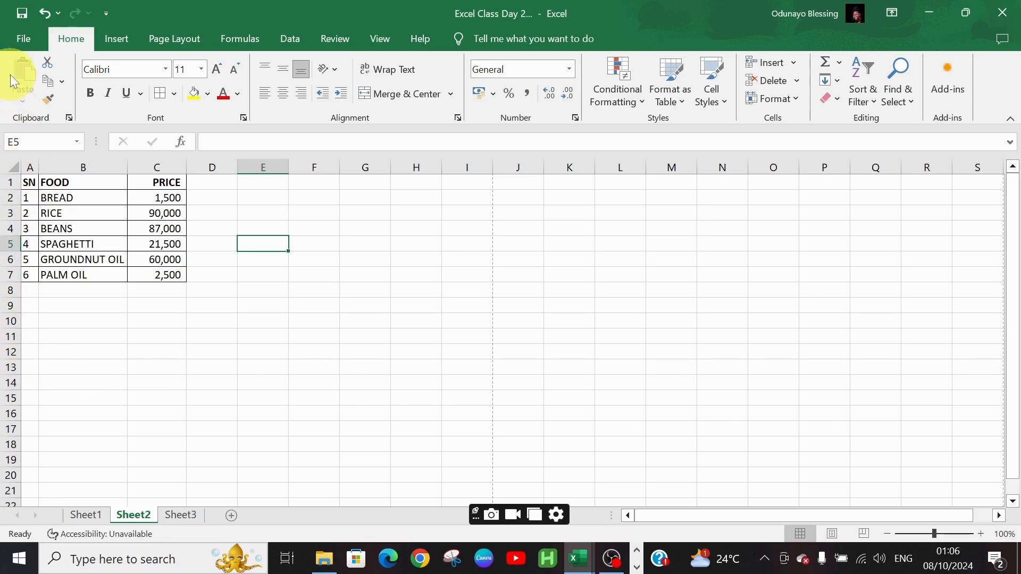
Close the Excel Class Day 2 workbook, saving its changes
left_click(16, 41)
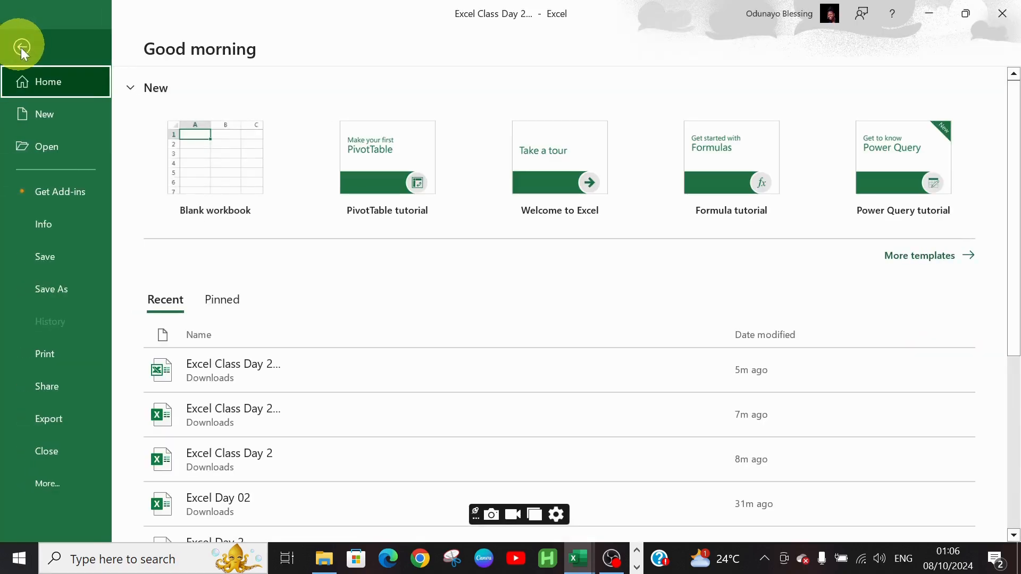
left_click(58, 452)
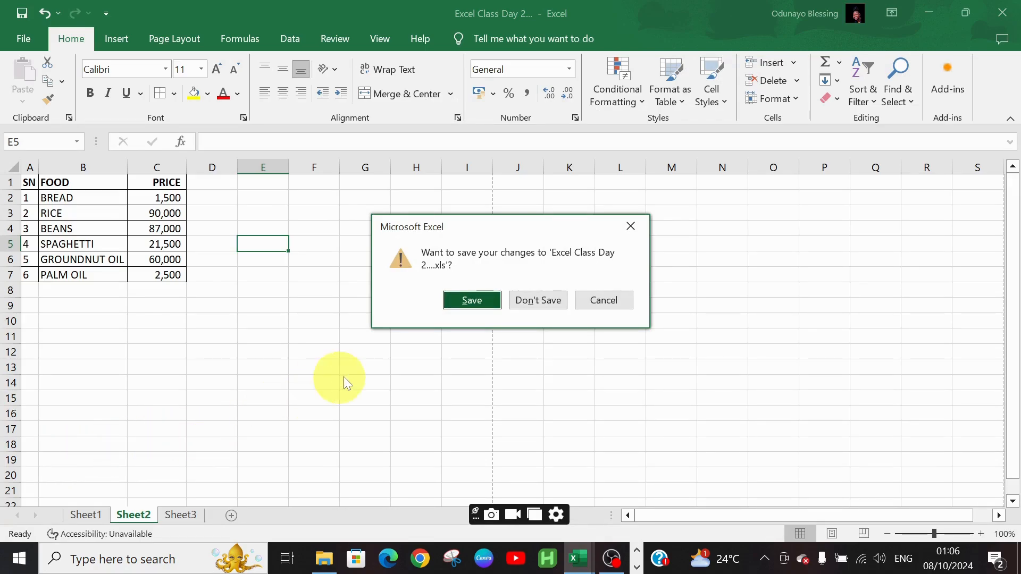
left_click(465, 301)
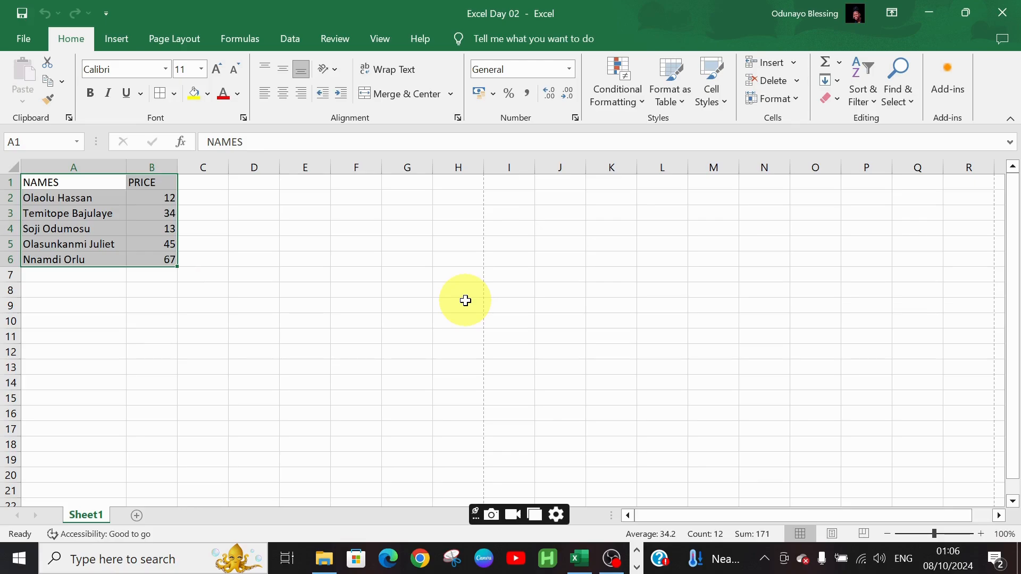
Close the Excel Day 02 workbook without saving changes
key("ctrl+w")
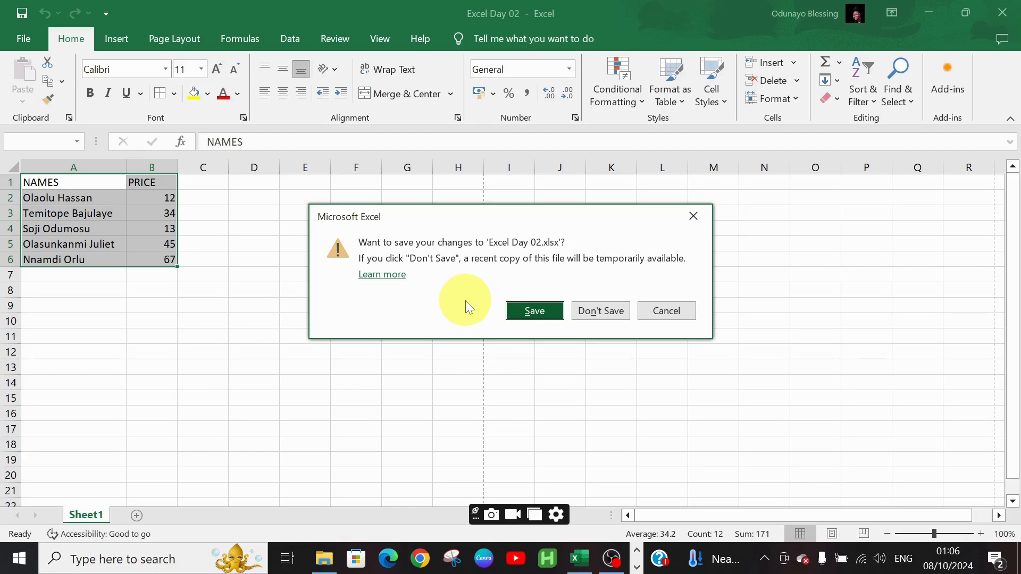
key("Tab")
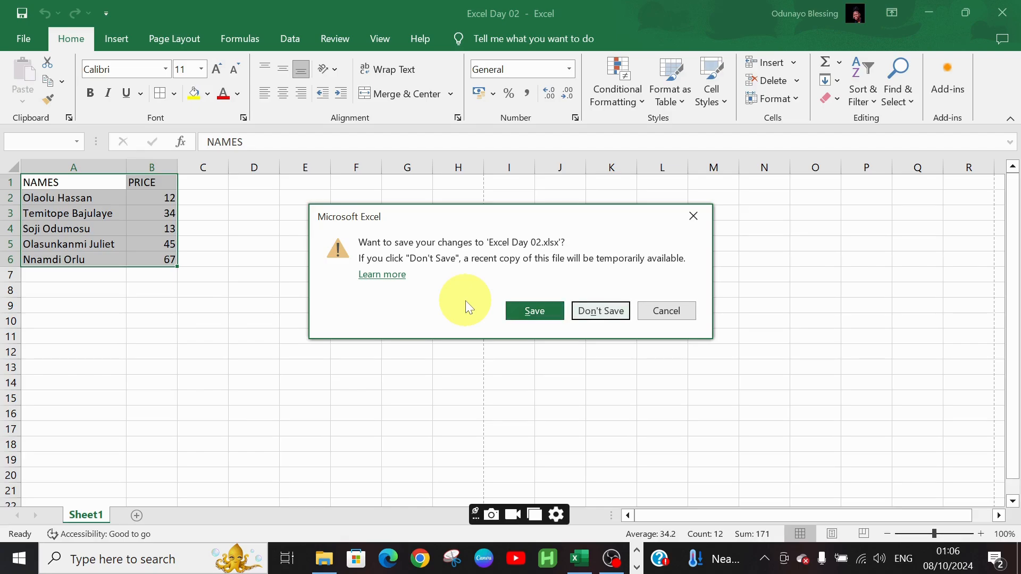
key("Return")
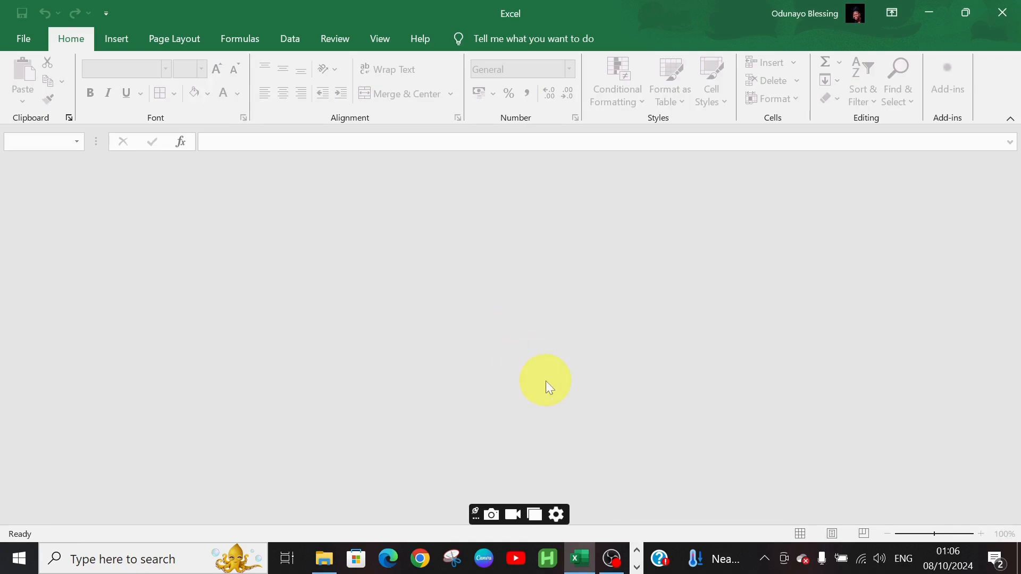
mouse_move(580, 558)
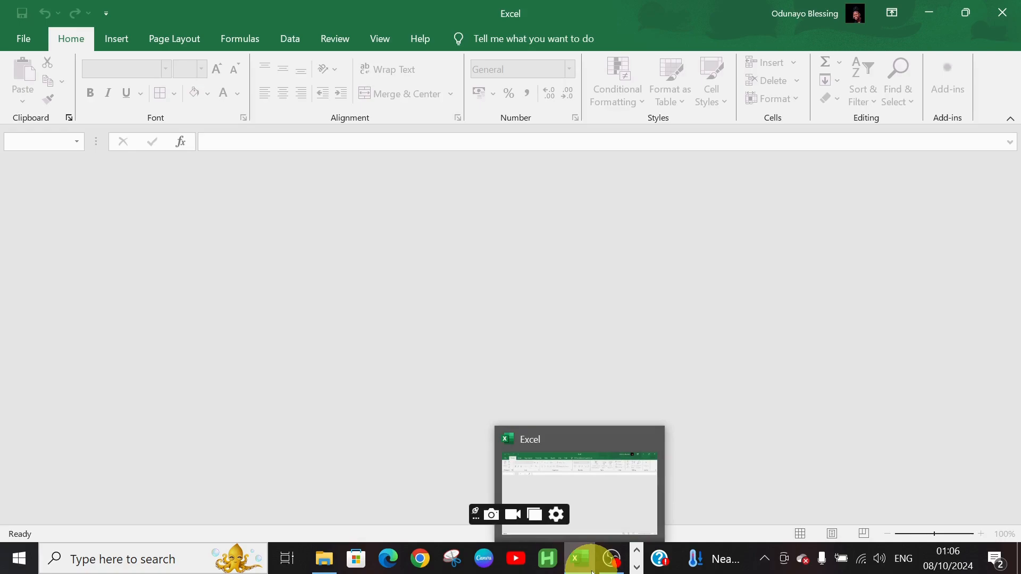
left_click(586, 499)
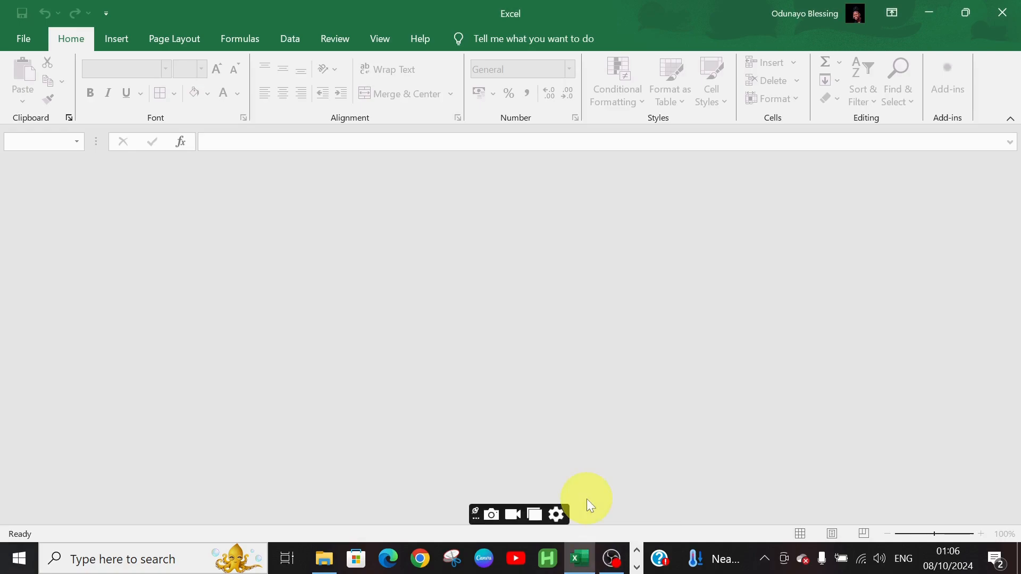